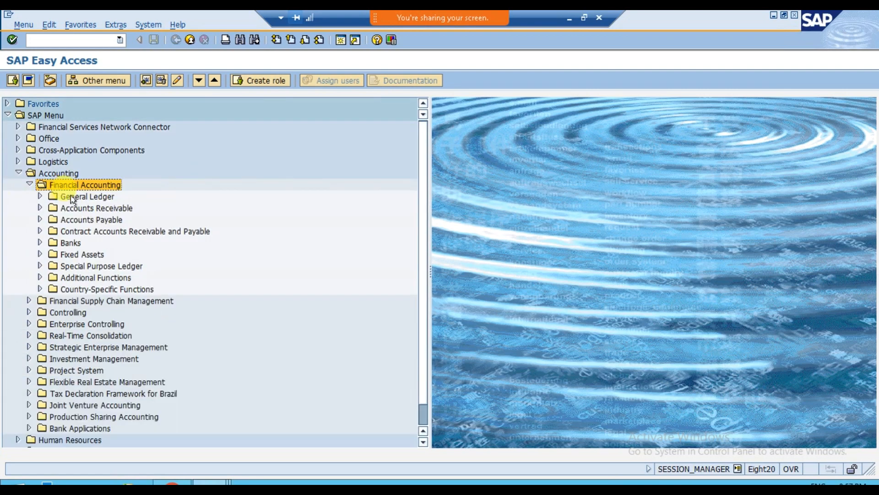
Step: Open the FS00 - Centrally transaction from Individual Processing of G/L Accounts in the General Ledger master records
click(71, 197)
click(41, 197)
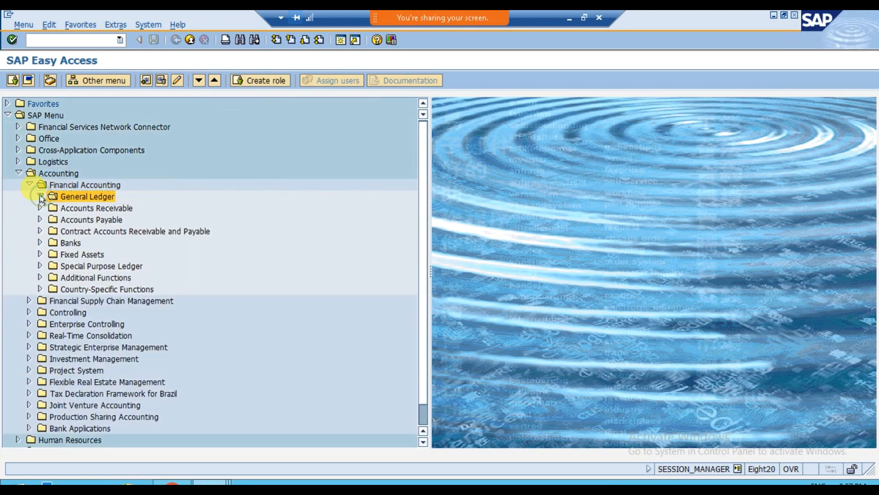
click(80, 243)
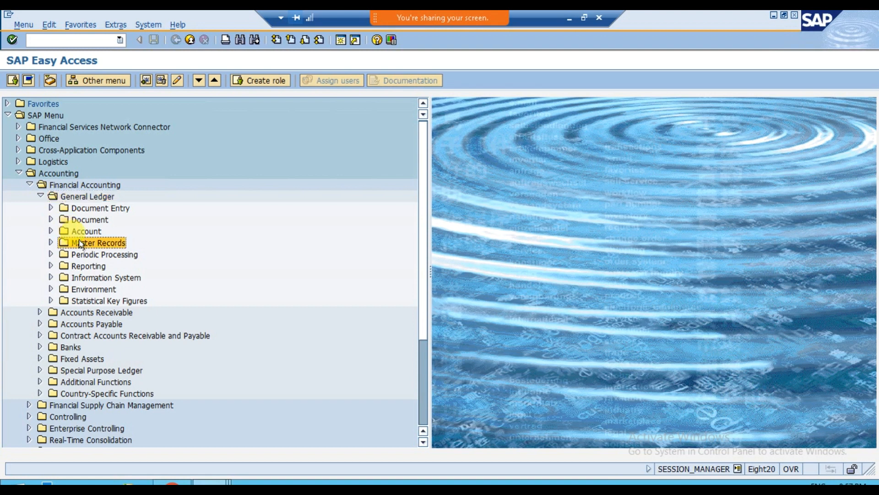
click(50, 242)
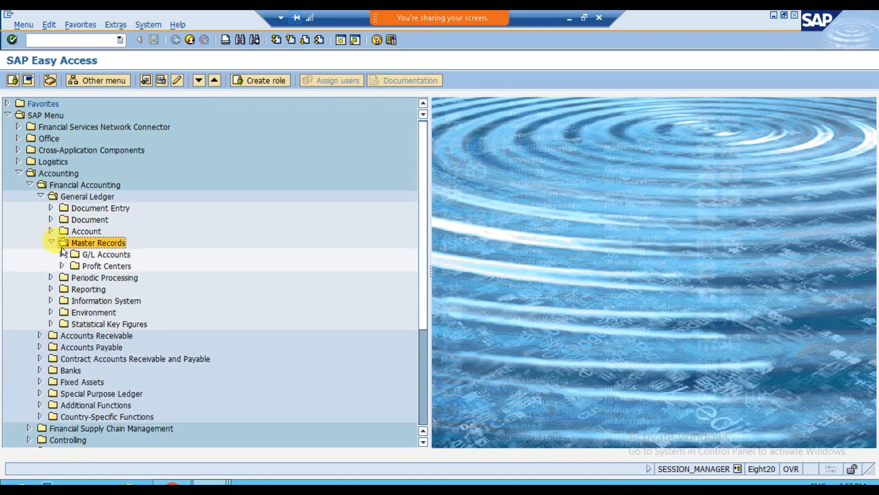
click(91, 256)
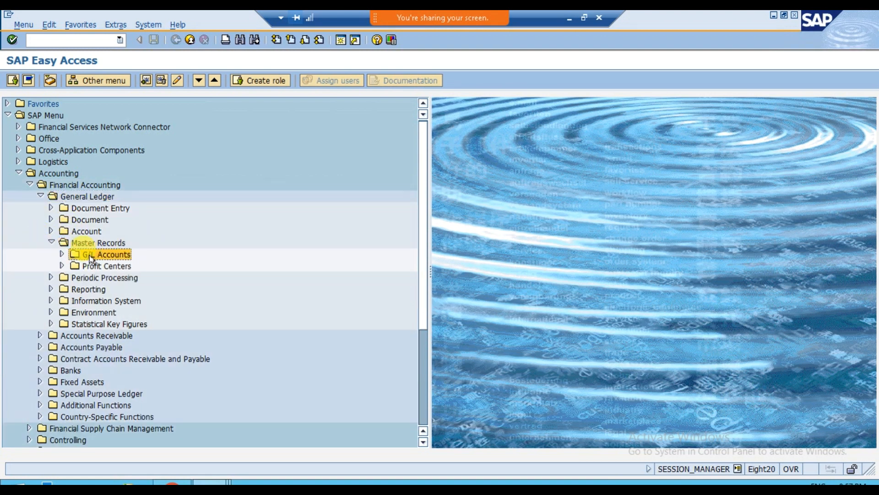
click(62, 253)
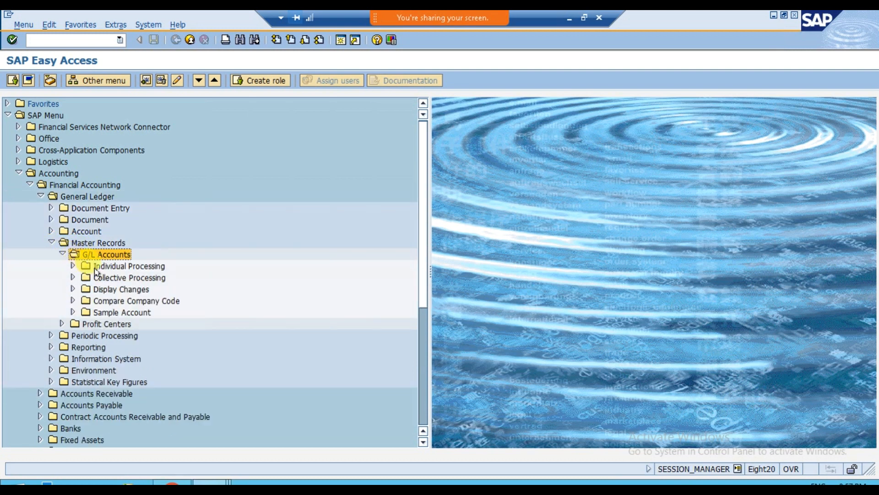
click(111, 267)
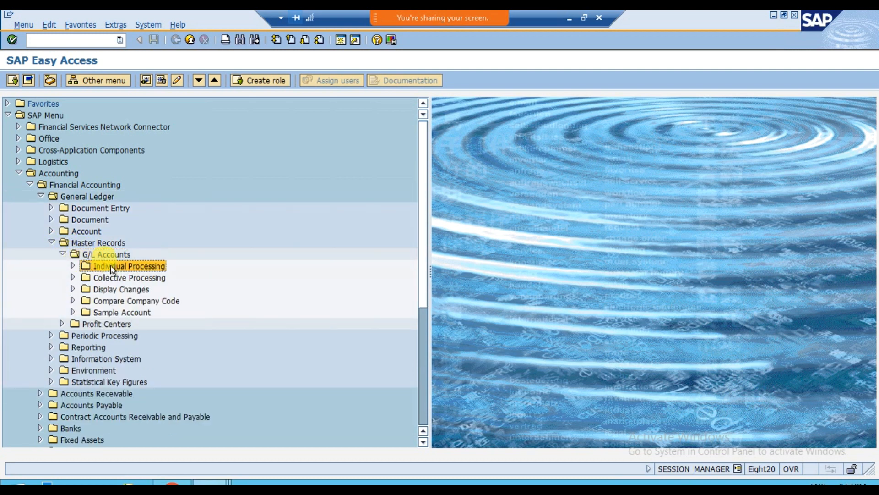
click(72, 266)
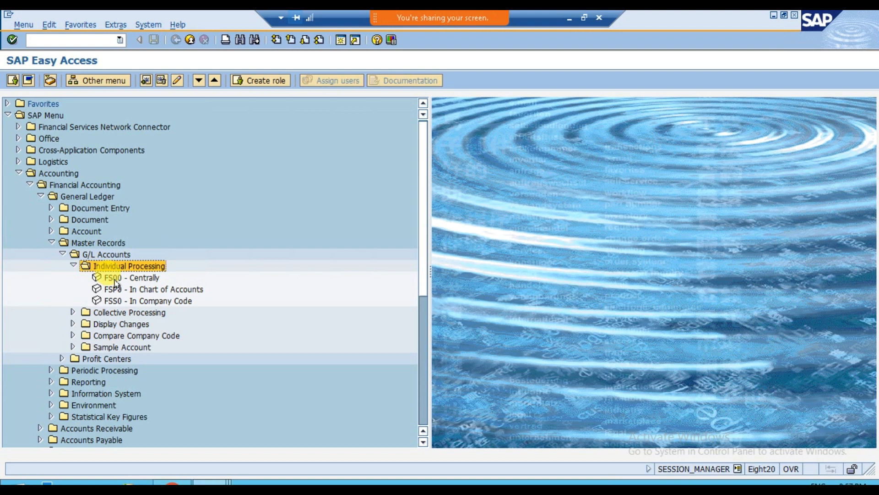
click(125, 278)
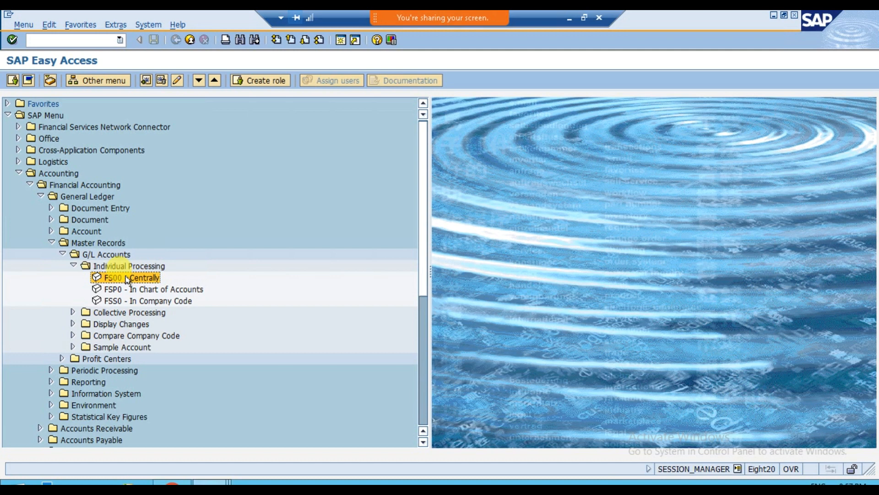
double_click(127, 278)
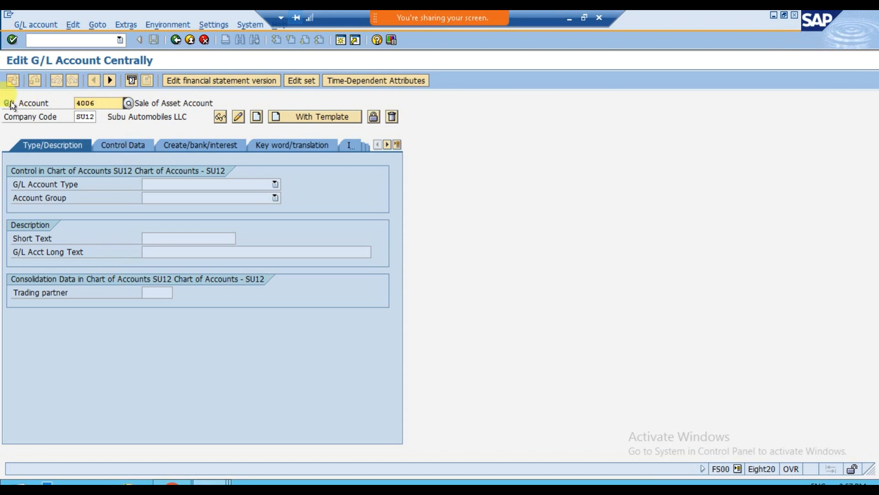
Step: Enter 1000 as the G/L account
drag(6, 102, 52, 103)
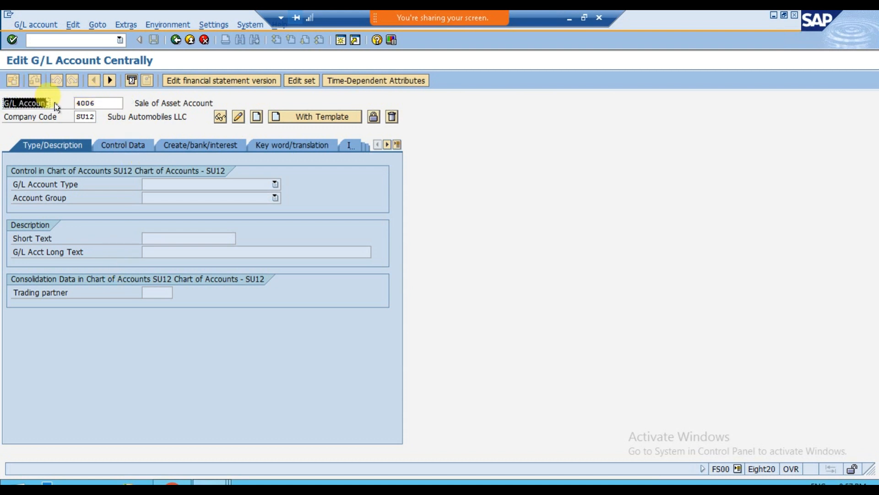
click(117, 104)
key(BackSpace)
key(BackSpace)
key(BackSpace)
key(BackSpace)
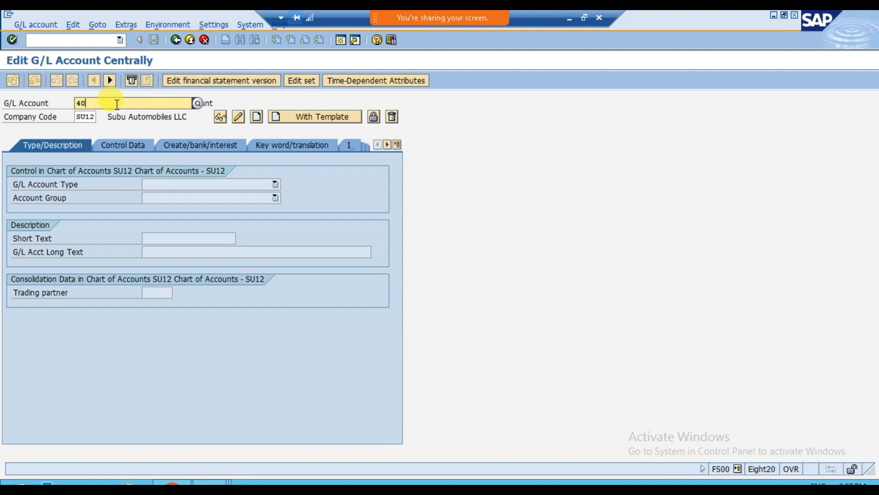
text(1000)
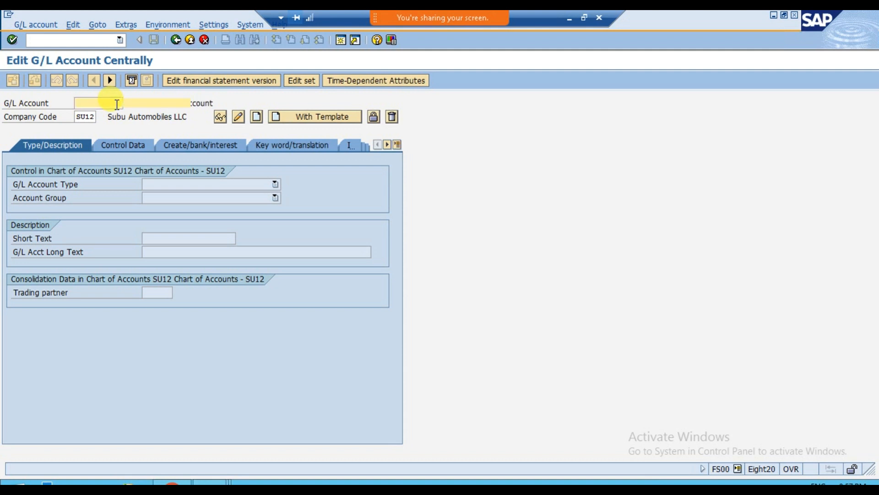
key(Return)
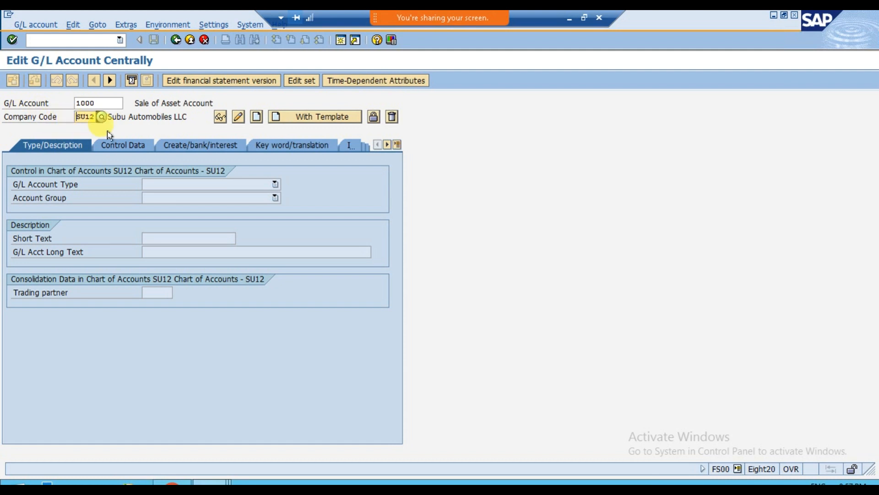
Step: Change the company code to IZ12 for the G/L account
key(Delete)
key(Delete)
key(Delete)
key(Delete)
text(IZ12)
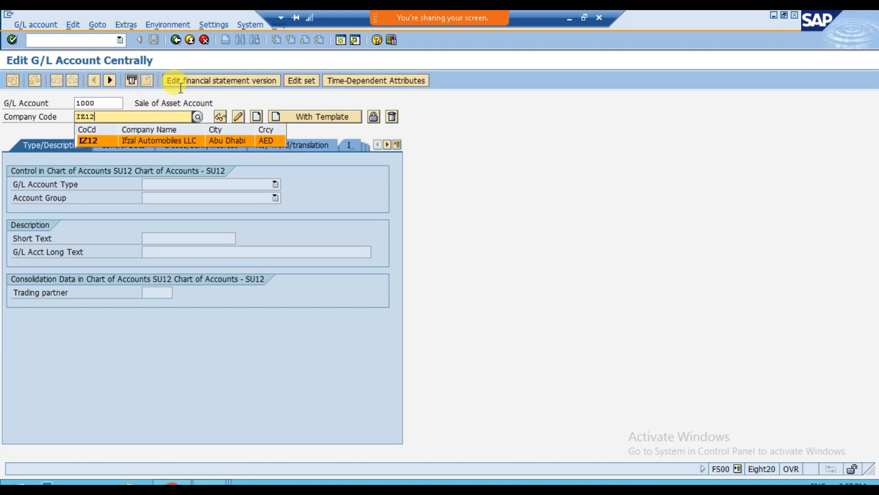
key(Return)
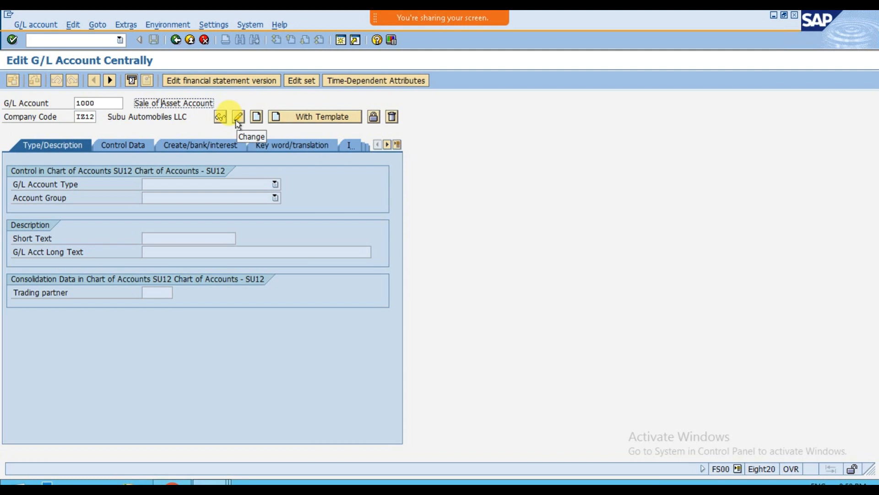
Step: Start creating the G/L account with the type Balance Sheet Account and the account group Assets
click(103, 102)
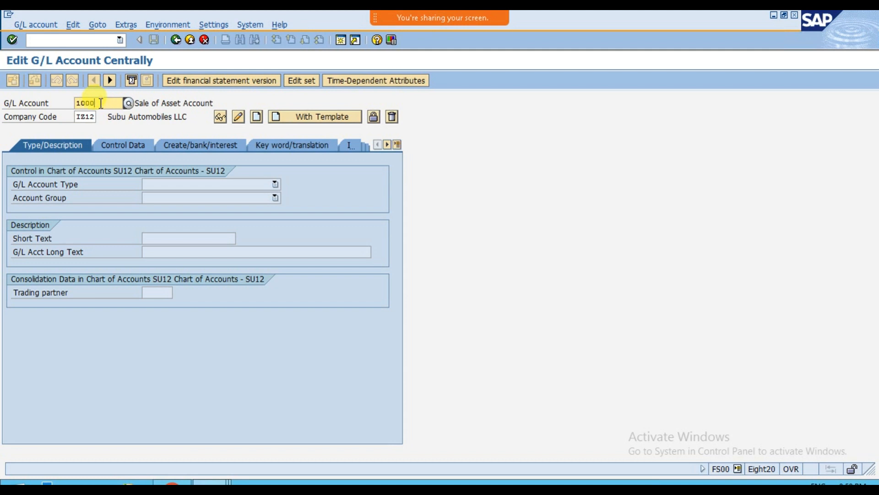
click(90, 116)
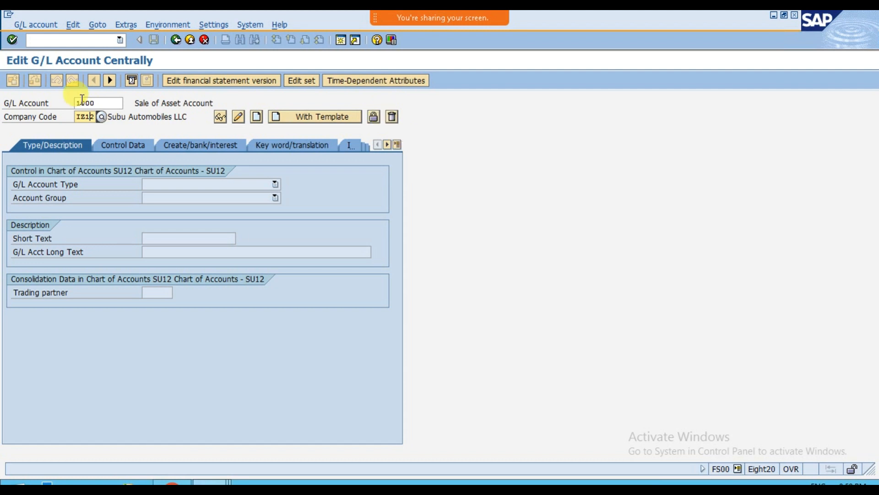
drag(76, 103, 97, 117)
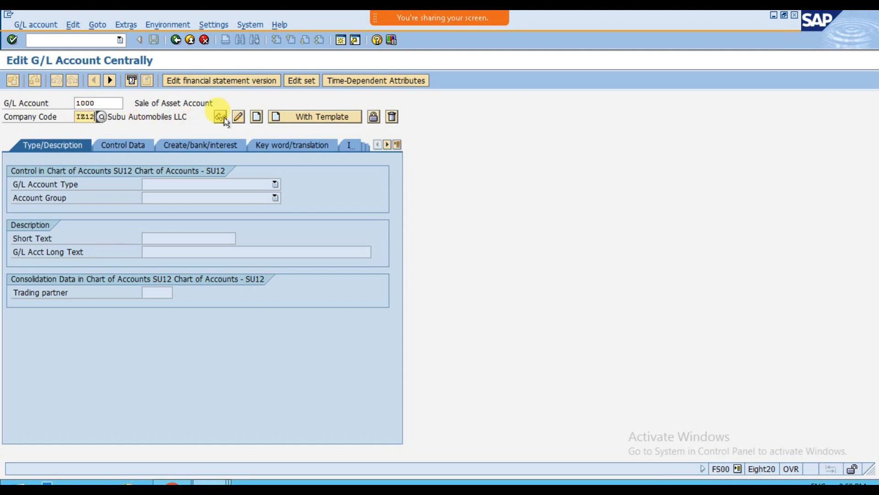
click(256, 117)
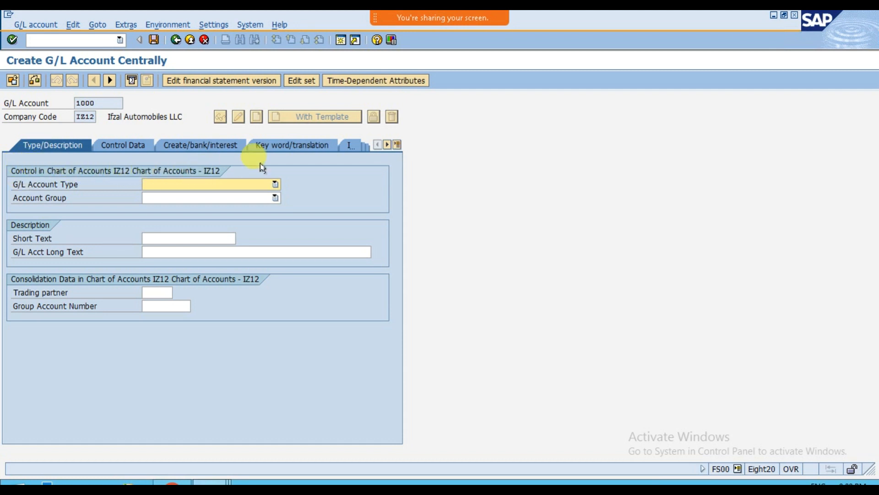
click(17, 185)
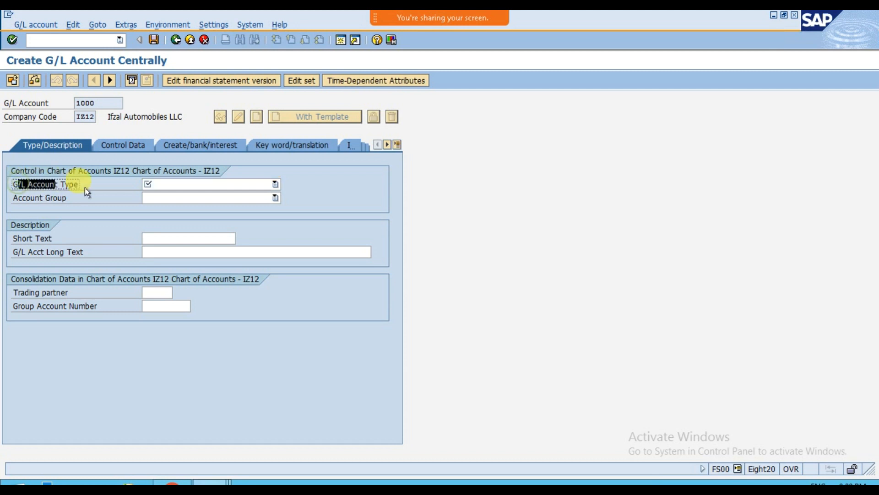
click(178, 185)
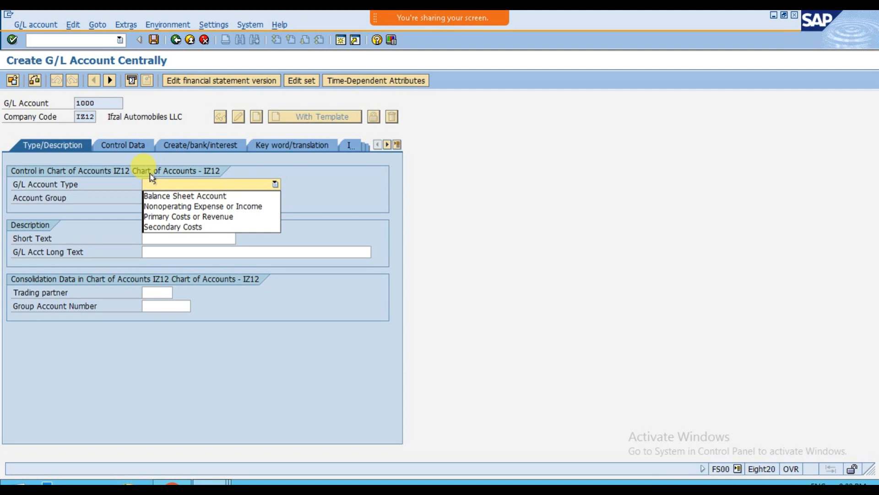
click(187, 195)
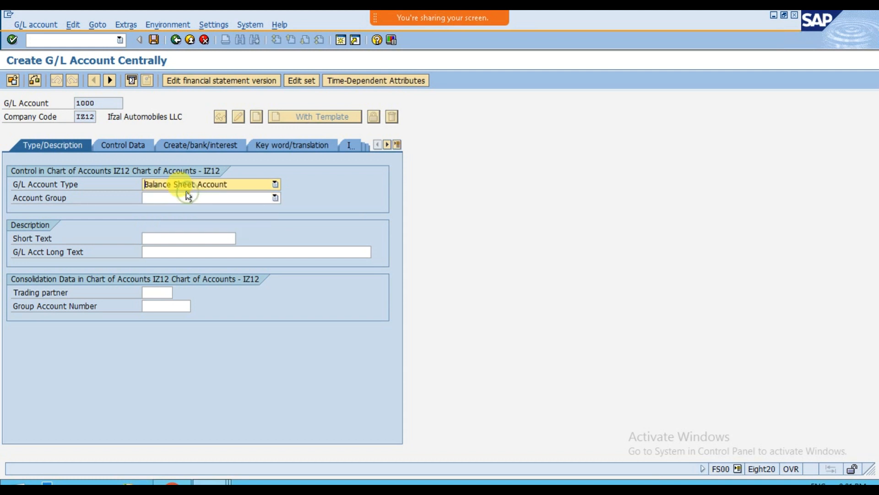
click(16, 198)
click(168, 199)
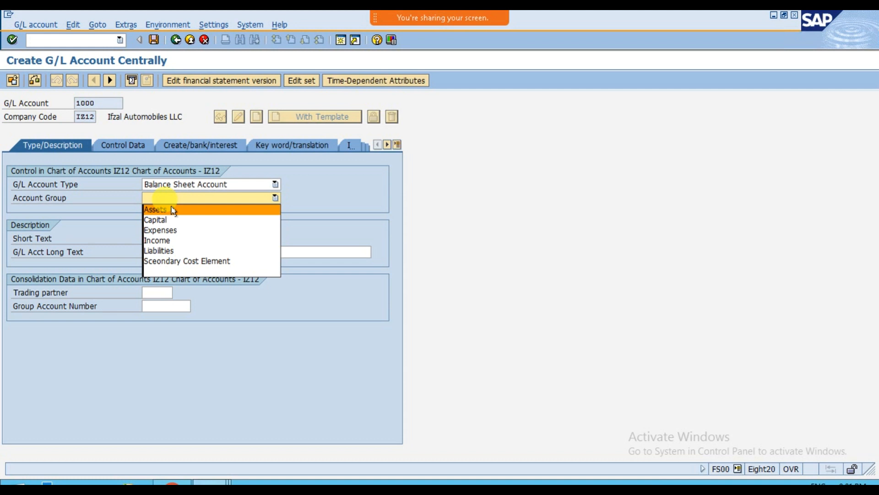
click(172, 209)
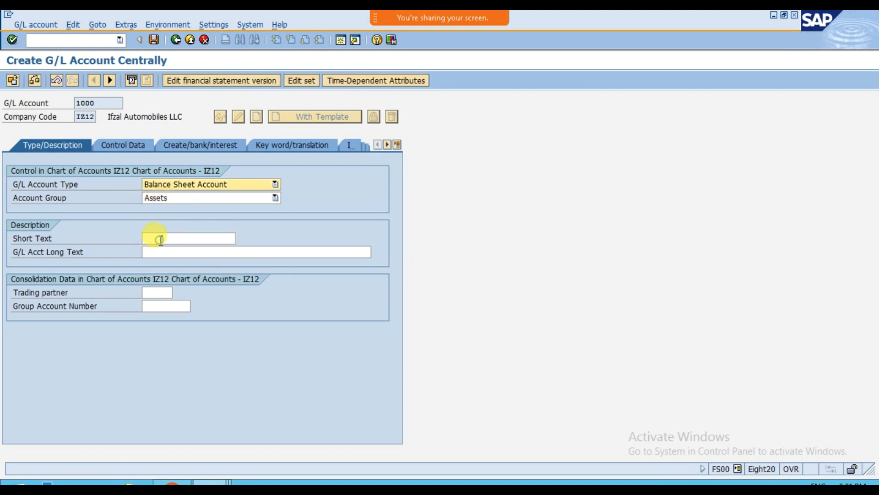
Step: Describe the account with short text "Cash on Hand A/C" and long text "Cash on Hand Account"
click(161, 239)
text(Cash)
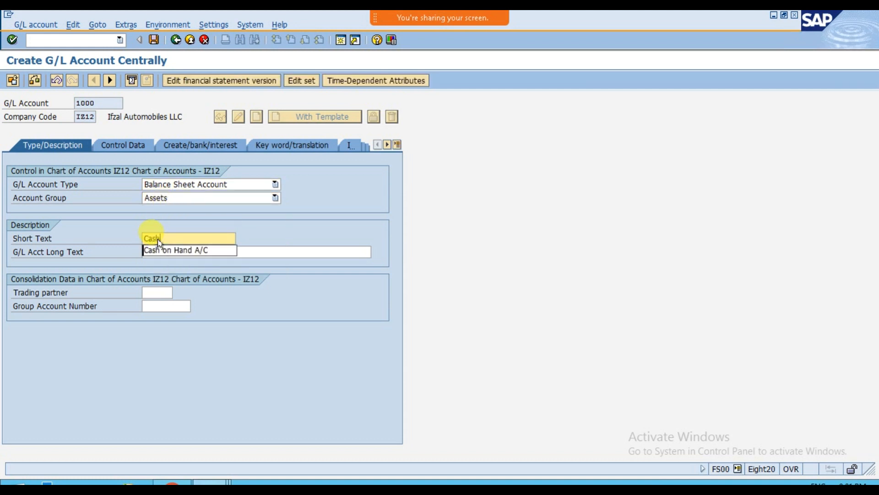
key(Down)
key(Return)
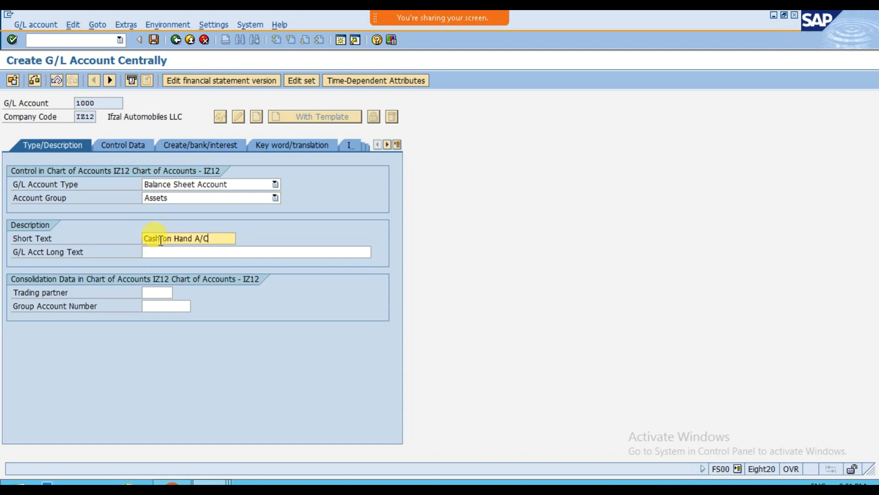
key(Tab)
text(Cash )
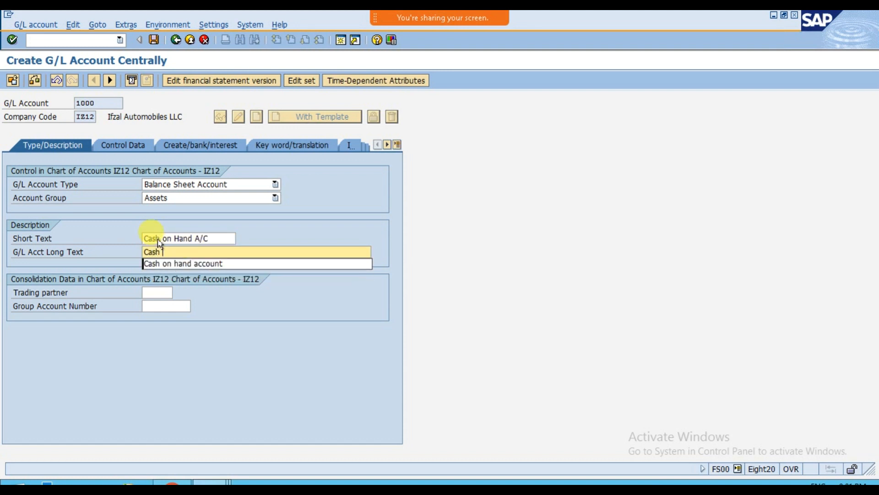
text(on Hand Account)
click(165, 236)
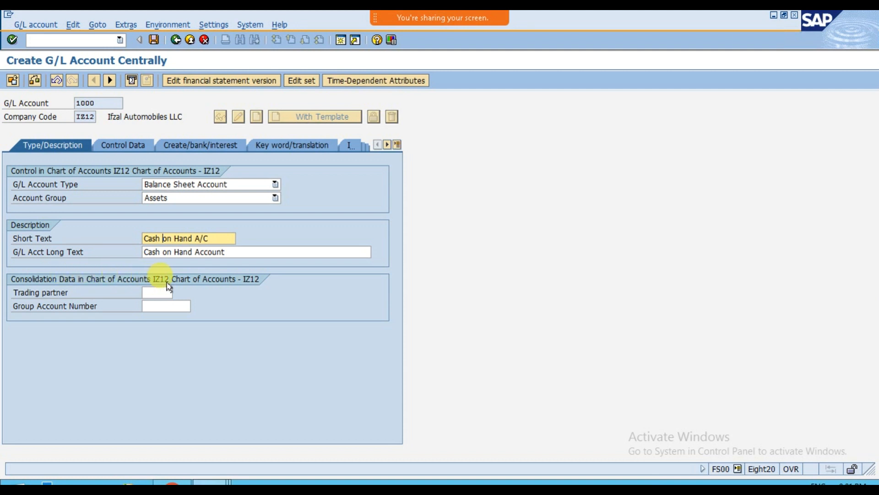
Step: List the possible group account numbers in chart of accounts VB01 and sort them by G/L account
drag(13, 305, 142, 306)
click(145, 305)
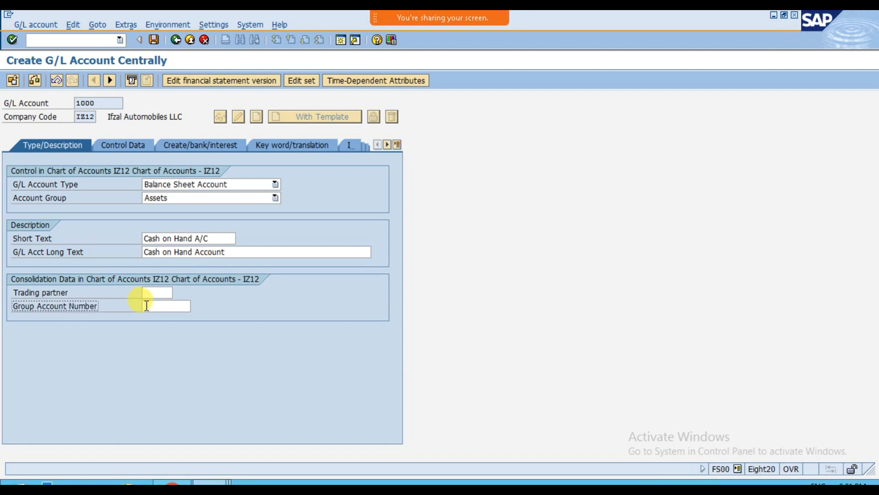
click(187, 306)
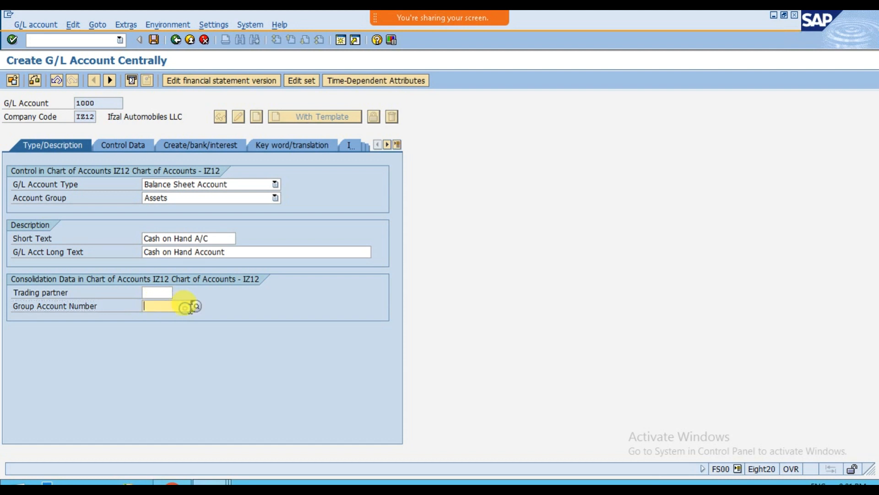
click(196, 306)
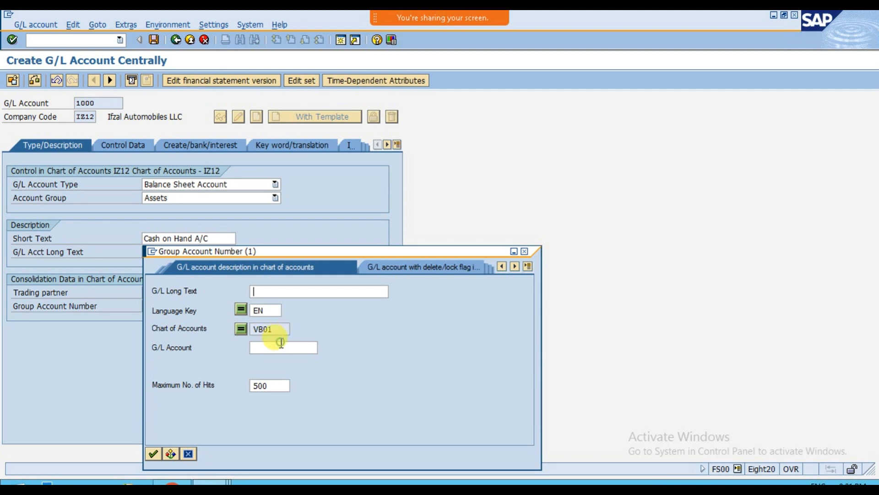
click(282, 347)
key(Return)
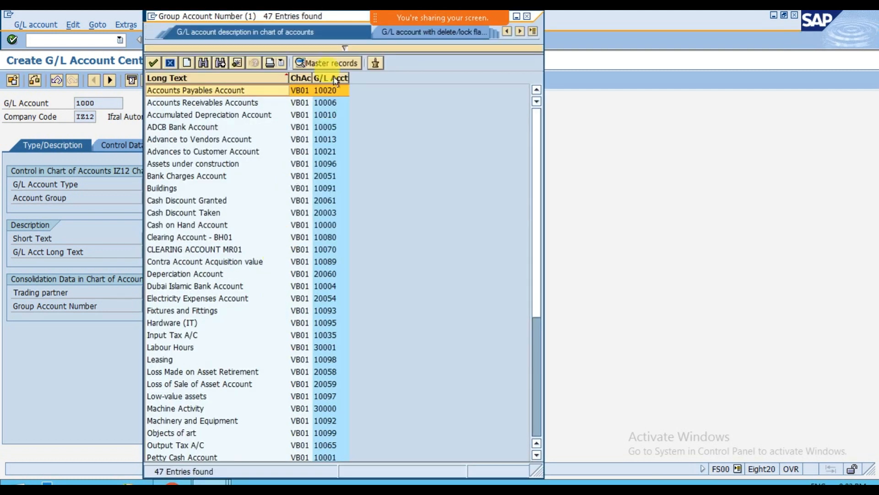
click(335, 79)
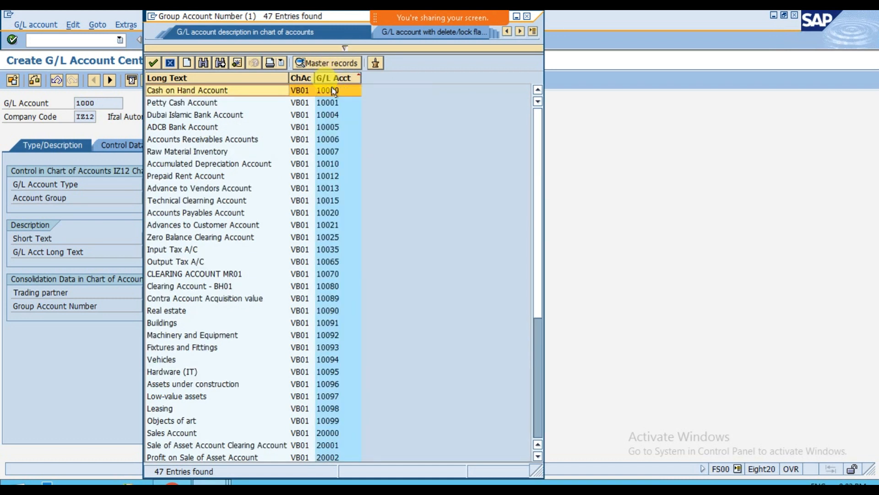
Step: Assign group account number 10000, Cash on Hand Account, to the new G/L account
click(282, 90)
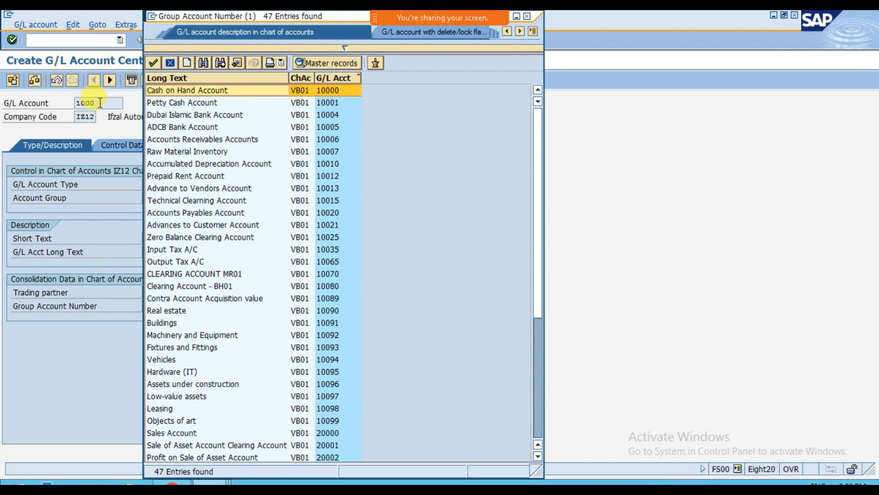
click(76, 101)
double_click(75, 101)
click(77, 100)
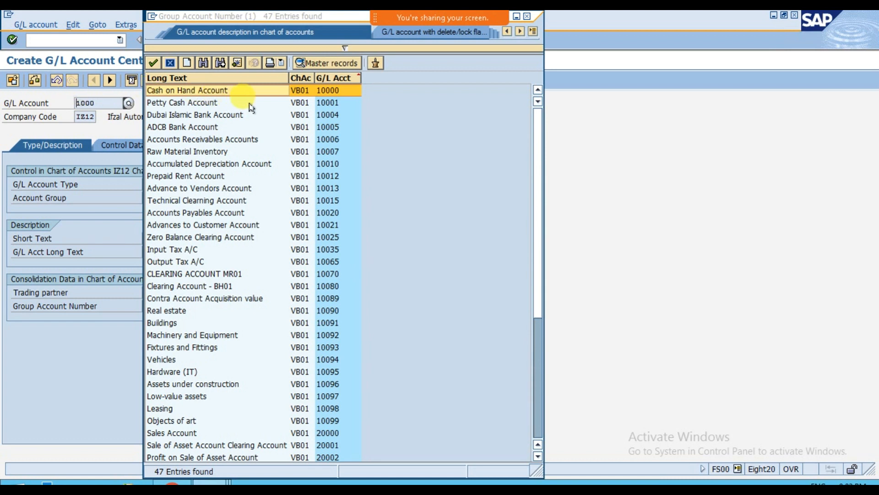
double_click(332, 93)
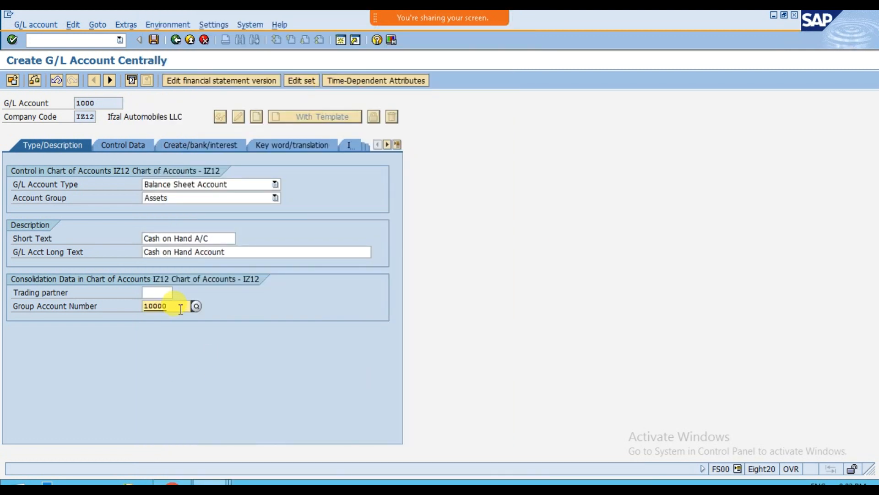
key(Return)
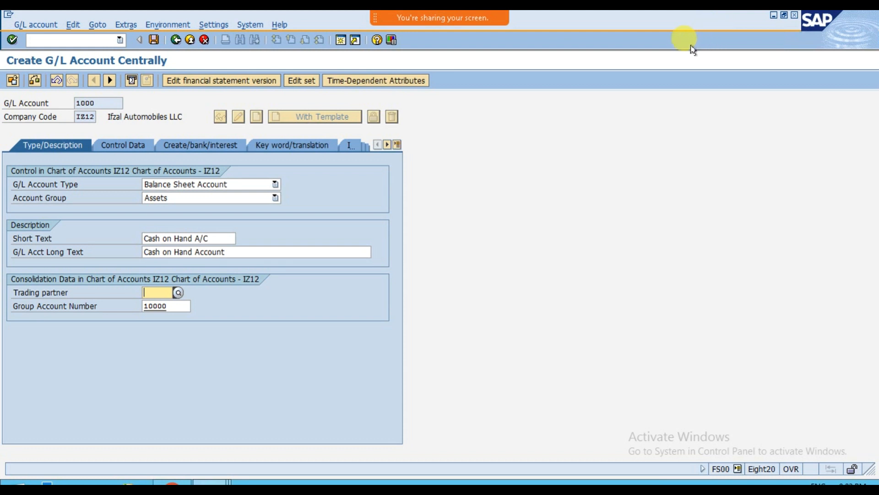
Step: Switch to the other SAP system's Easy Access screen and expand Accounting, Financial Accounting and General Ledger
mouse_move(578, 11)
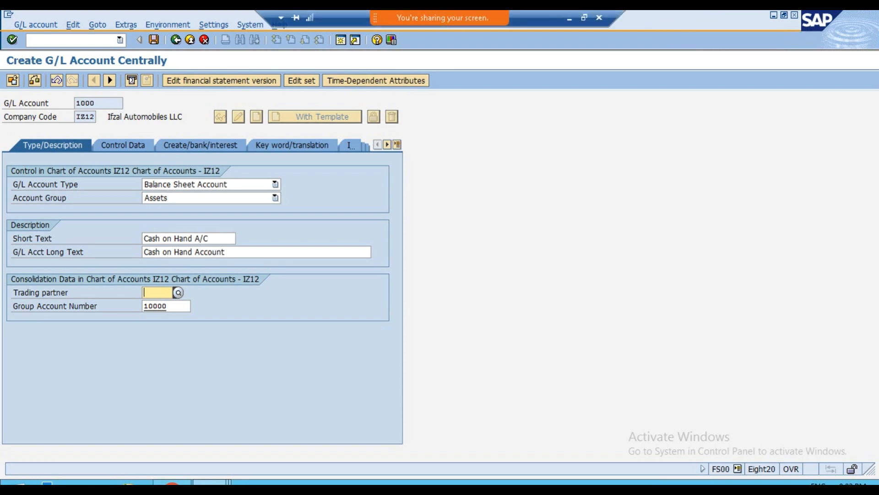
click(570, 20)
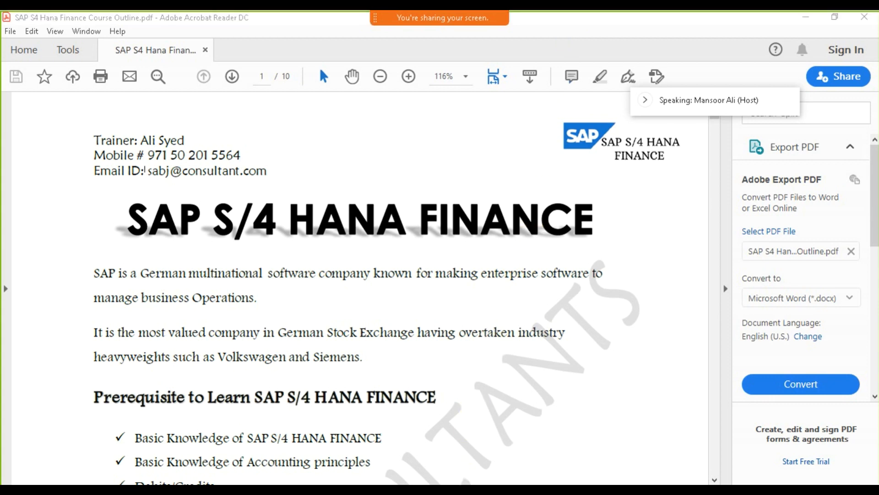
click(516, 407)
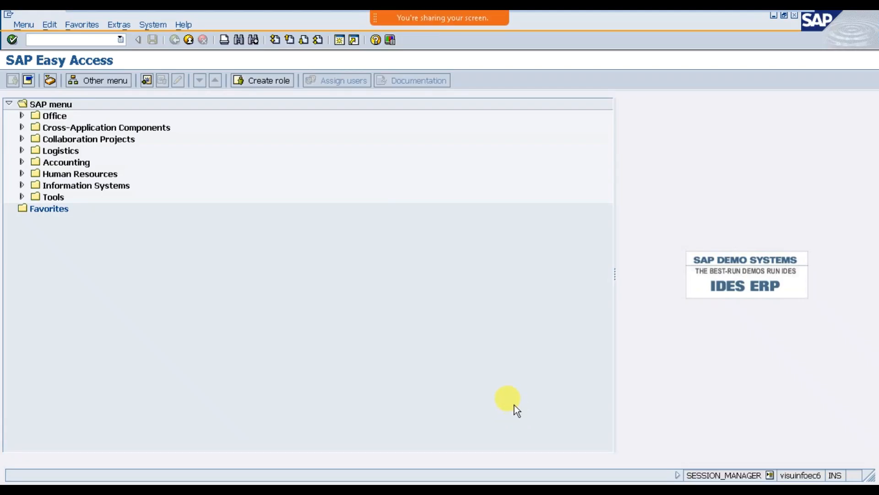
click(22, 162)
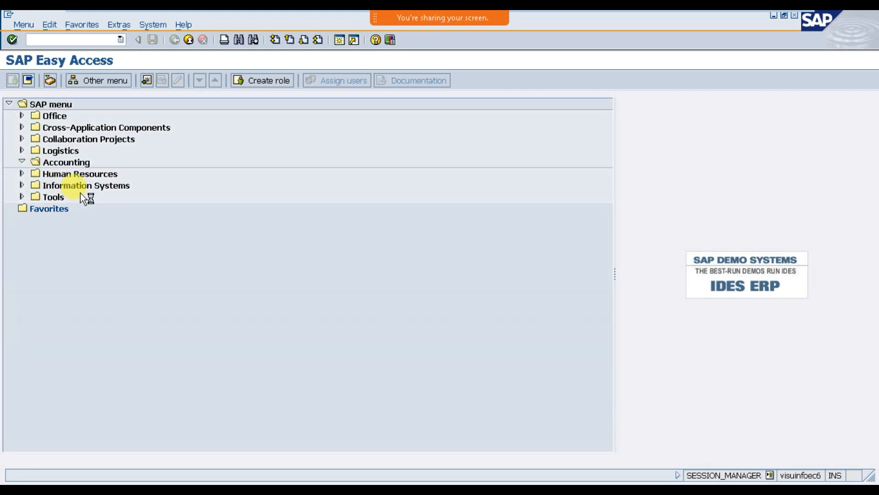
click(54, 176)
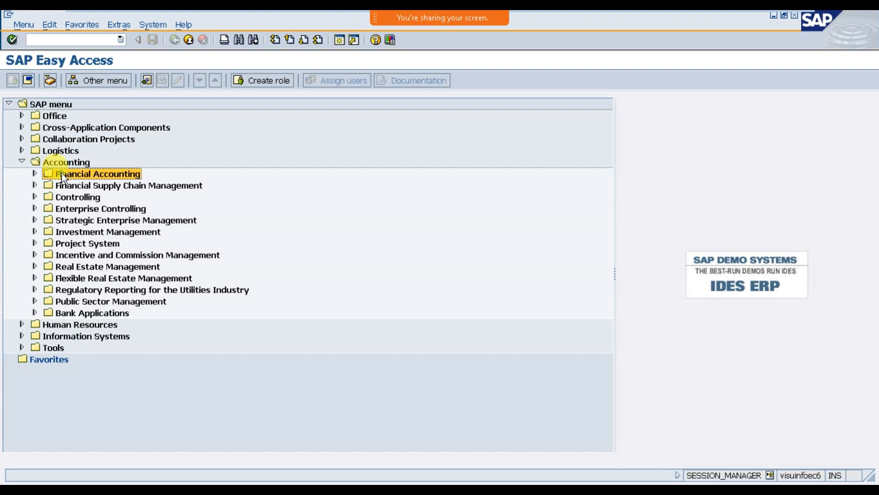
click(36, 174)
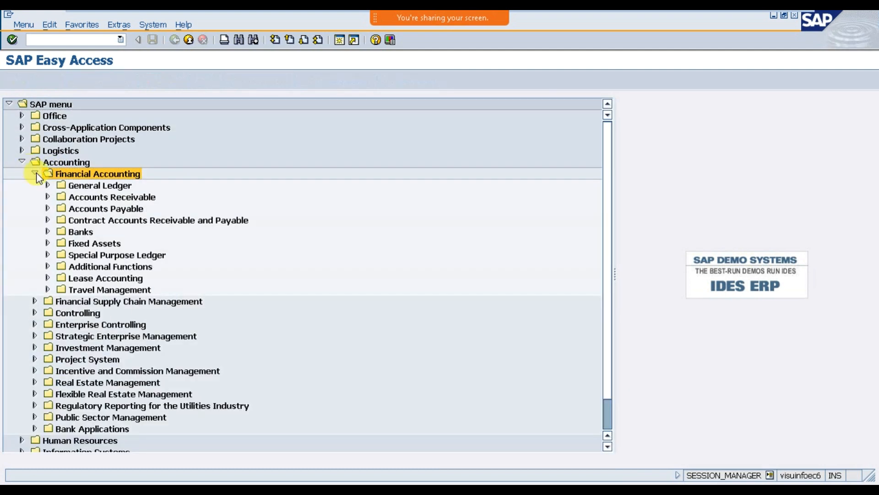
click(82, 187)
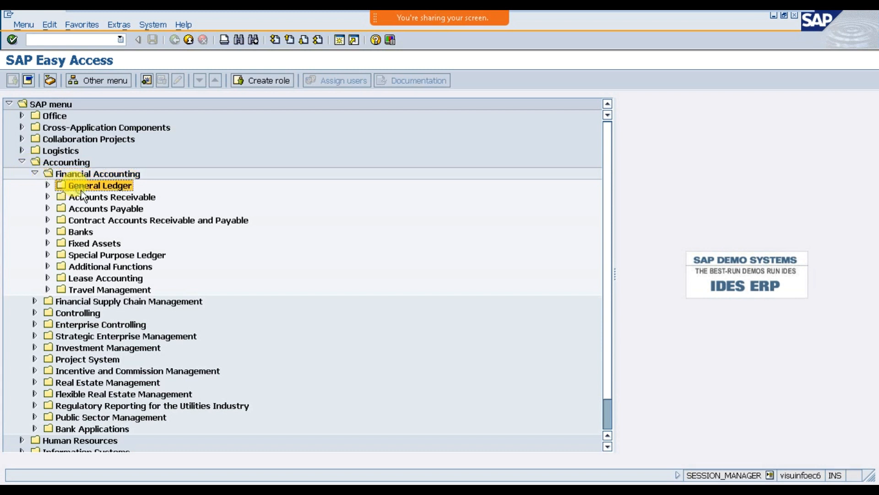
click(48, 185)
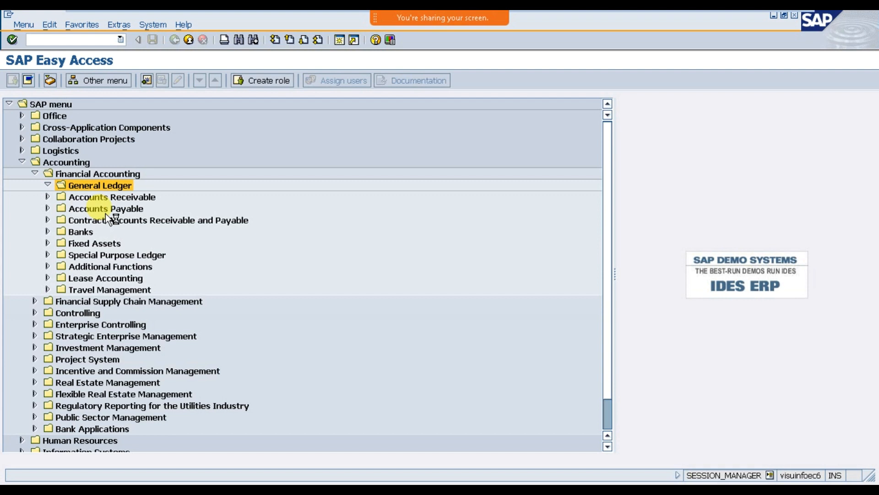
Step: Start transaction FS00 - Centrally from Master Records, G/L Accounts, Individual Processing under General Ledger
click(108, 233)
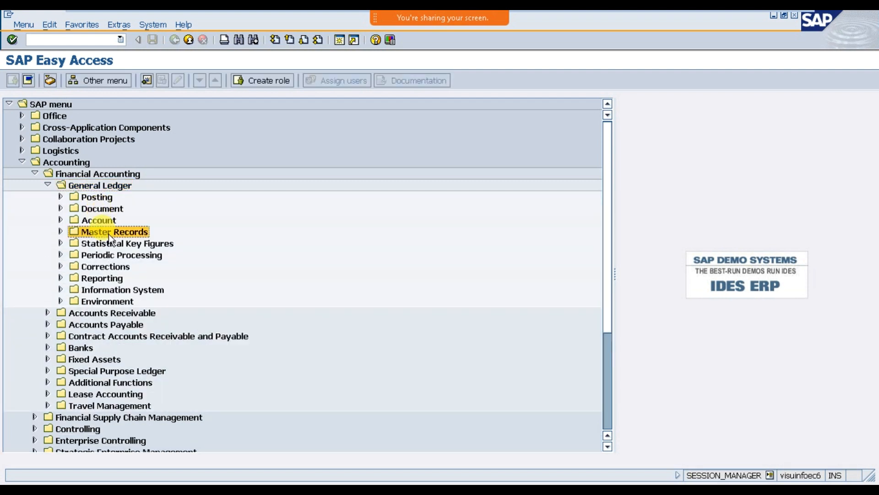
click(59, 232)
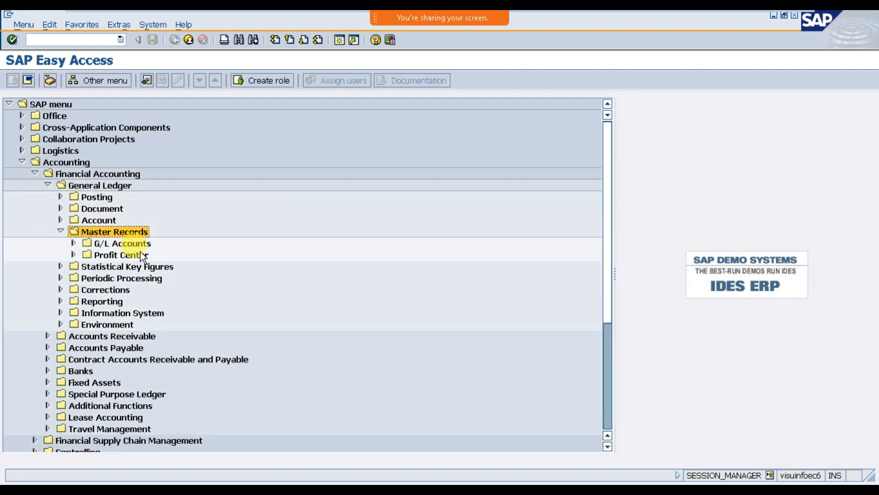
click(125, 247)
click(74, 243)
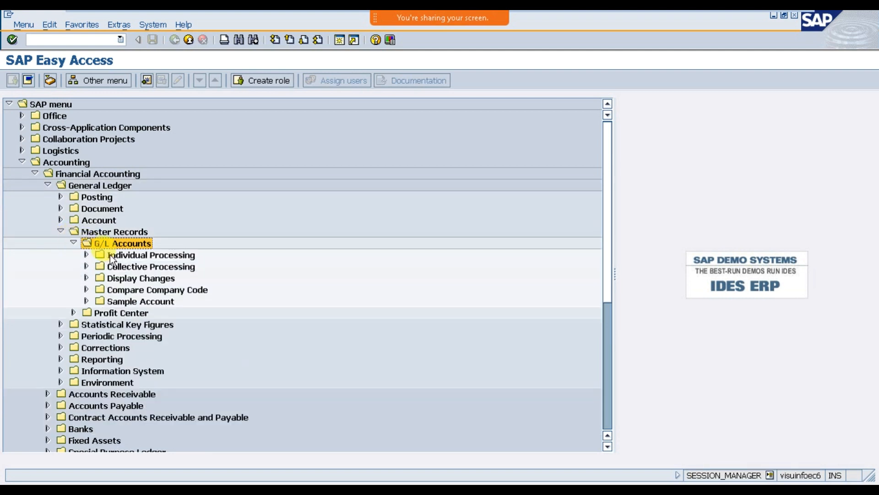
click(91, 255)
click(86, 255)
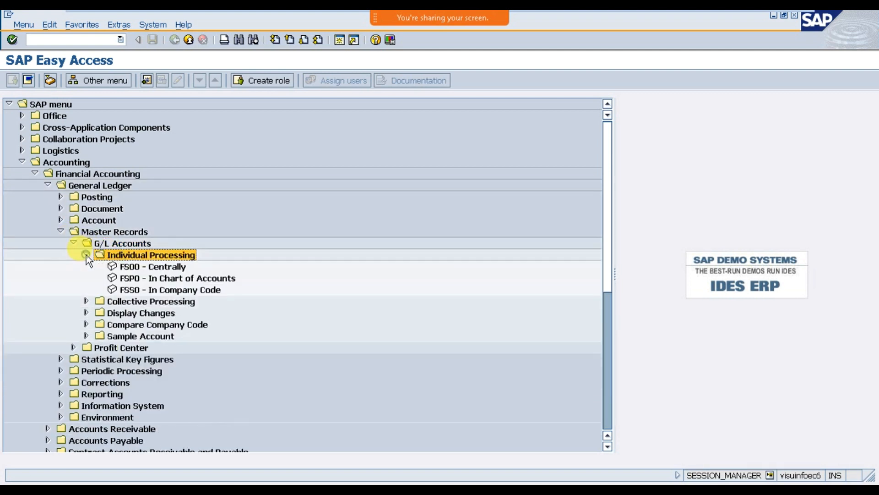
click(129, 264)
key(Return)
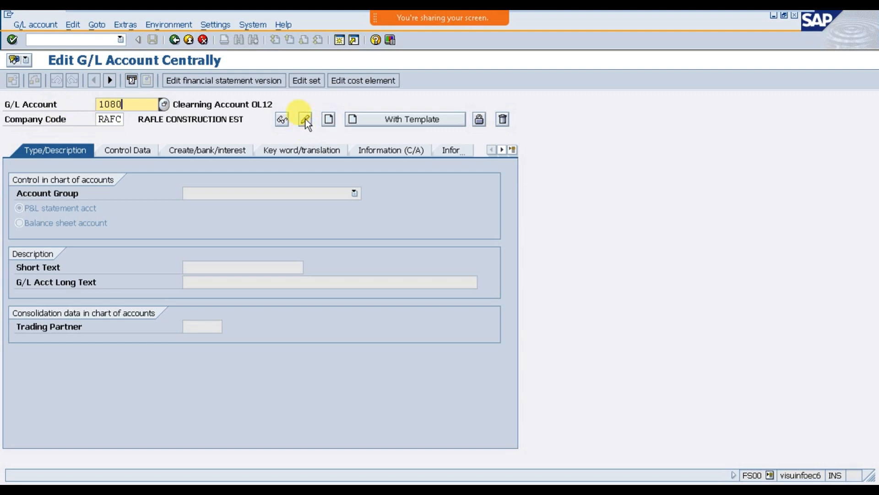
Step: Enter G/L account 1000 for company code RAFC and open the account in change mode
click(125, 105)
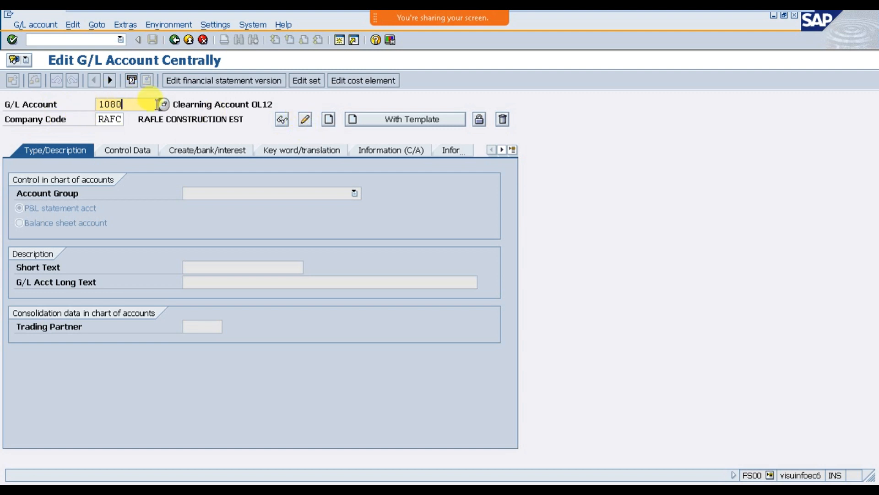
key(BackSpace)
key(BackSpace)
text(00)
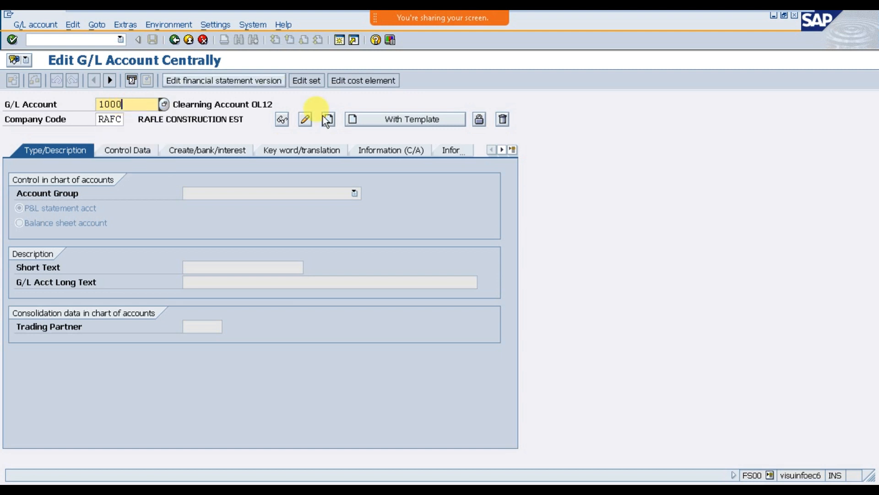
click(305, 120)
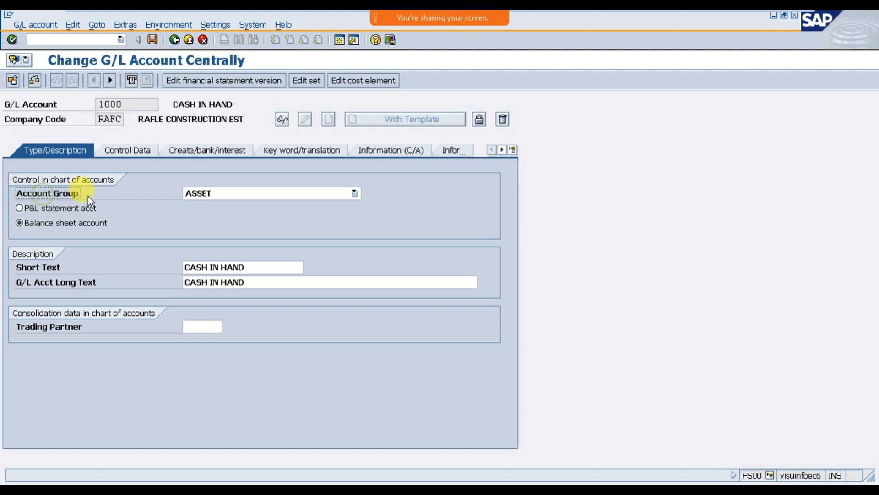
Step: Examine the account group options, company code, short text and long text of G/L account 1000 for comparison
click(232, 192)
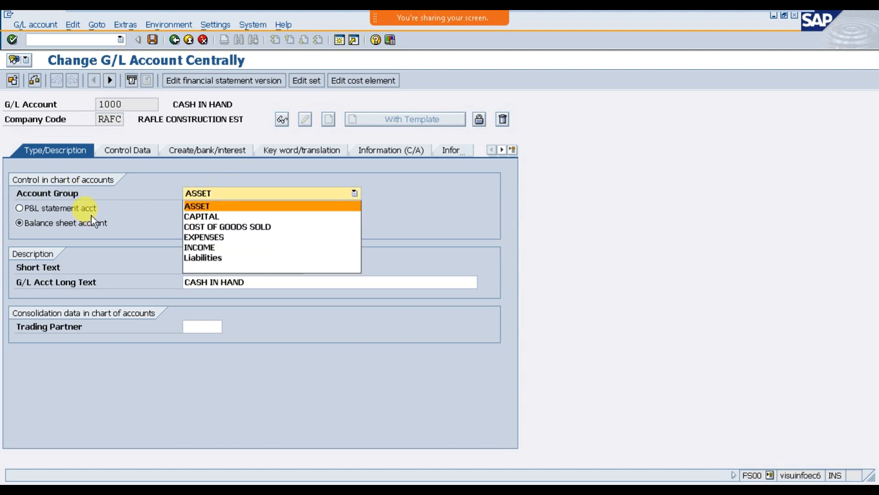
click(79, 187)
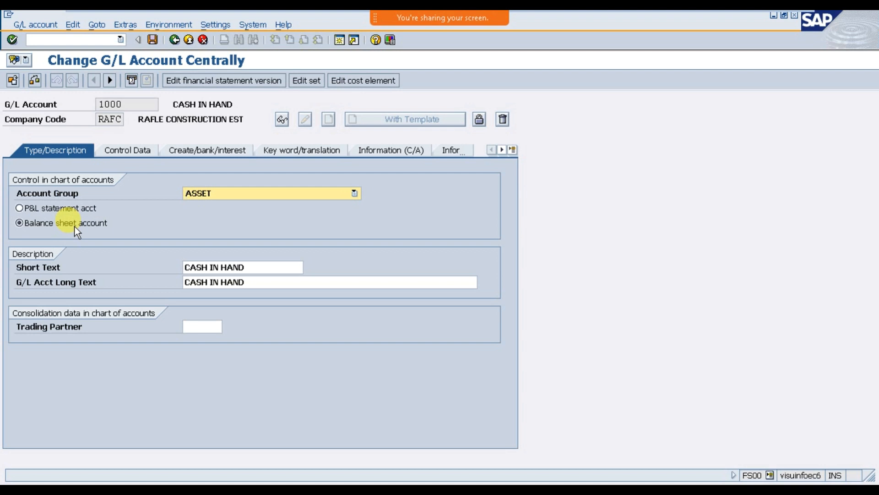
click(267, 270)
drag(267, 270, 163, 277)
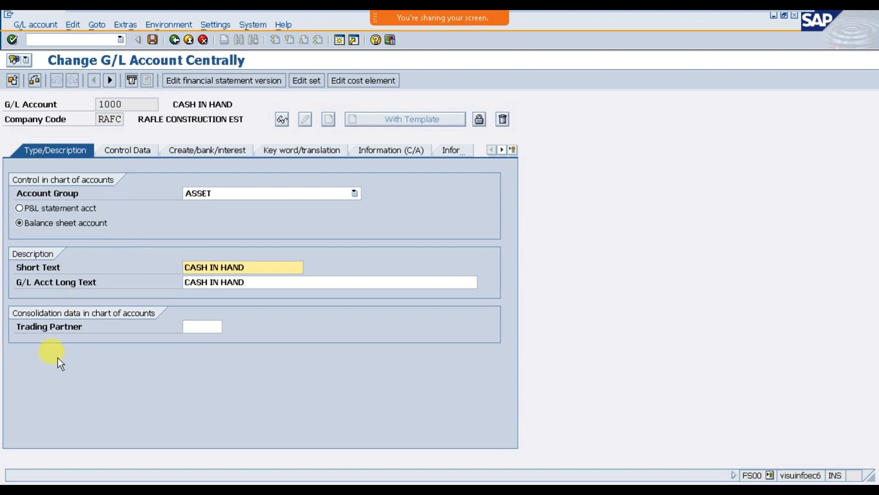
click(120, 119)
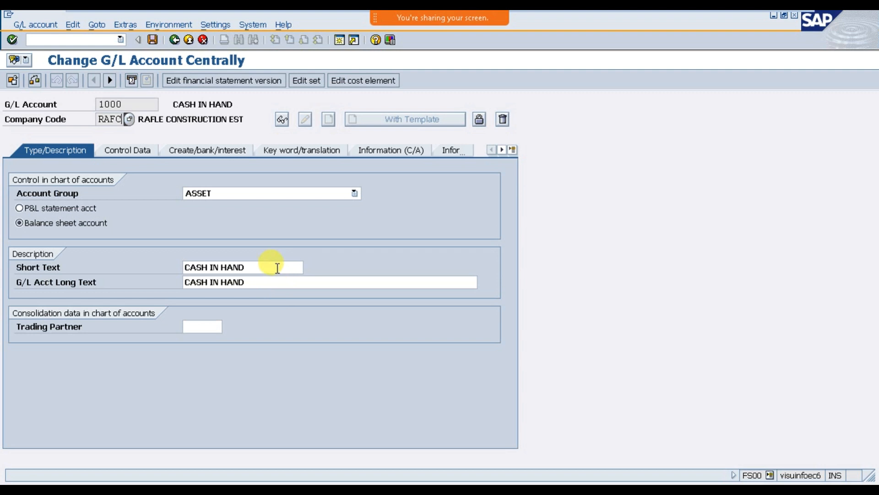
click(276, 267)
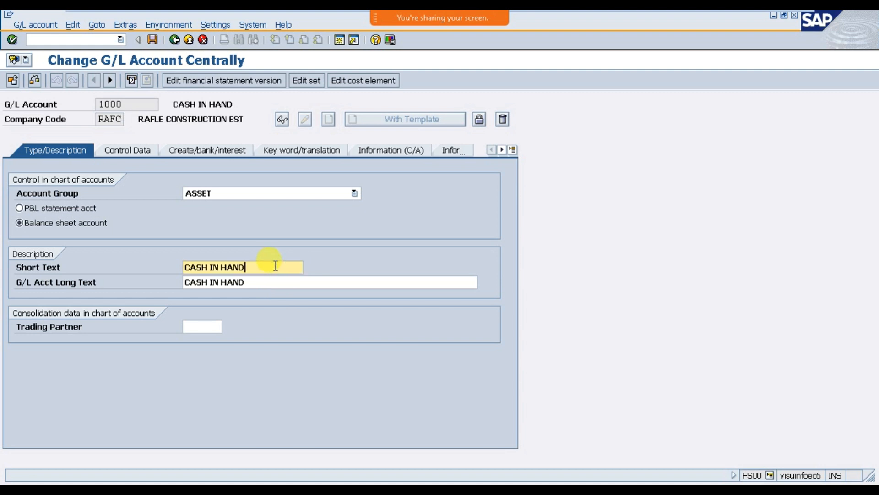
click(274, 282)
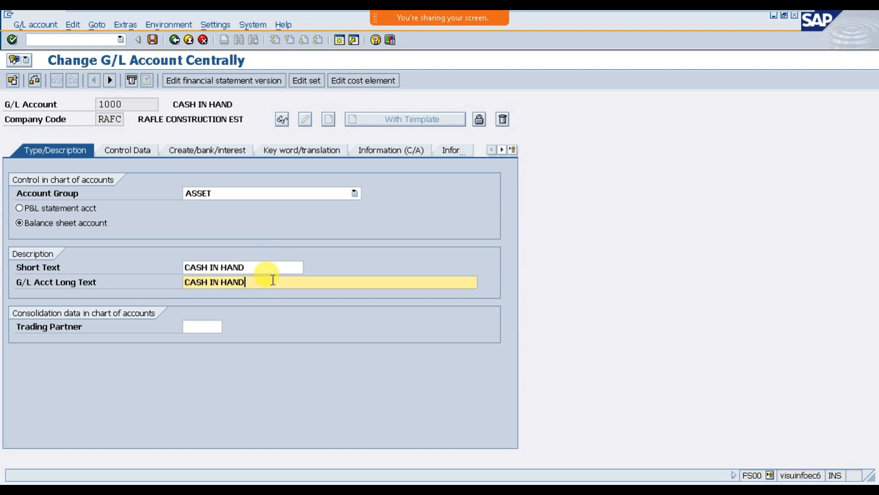
Step: Switch back to the SAP session creating G/L account 1000 for IZ12 and check the account currency in its control data
mouse_move(582, 12)
click(762, 20)
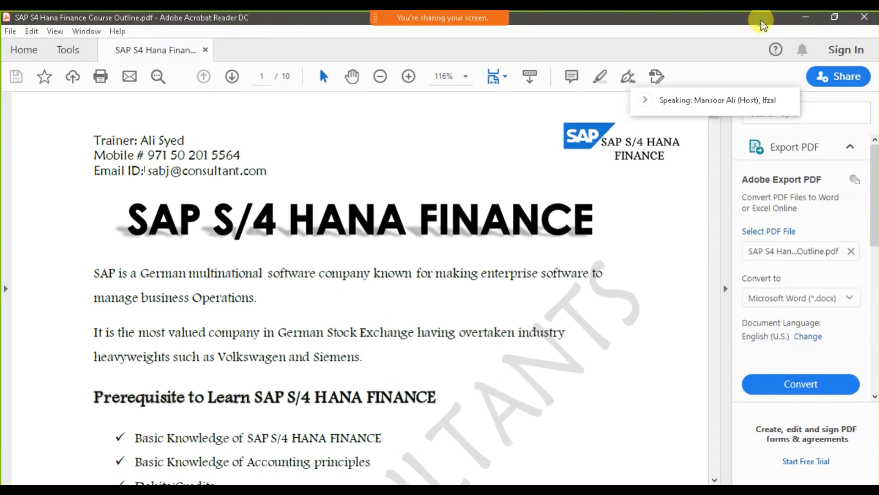
click(520, 478)
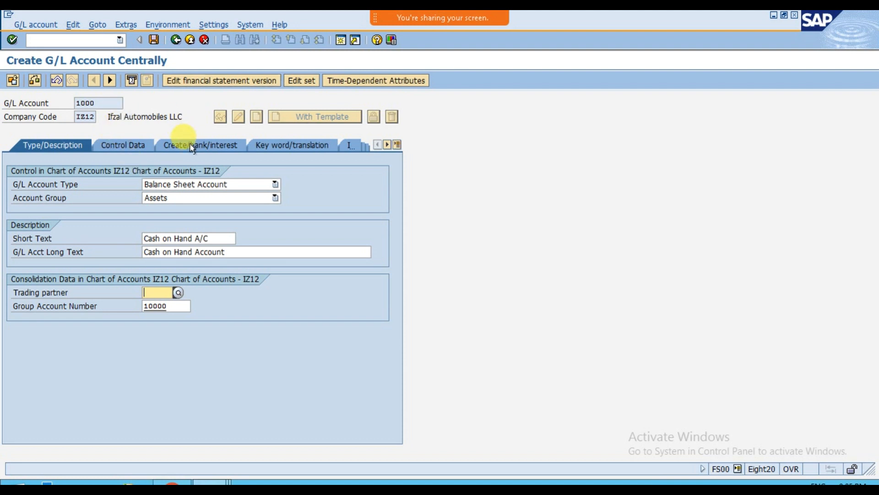
click(134, 147)
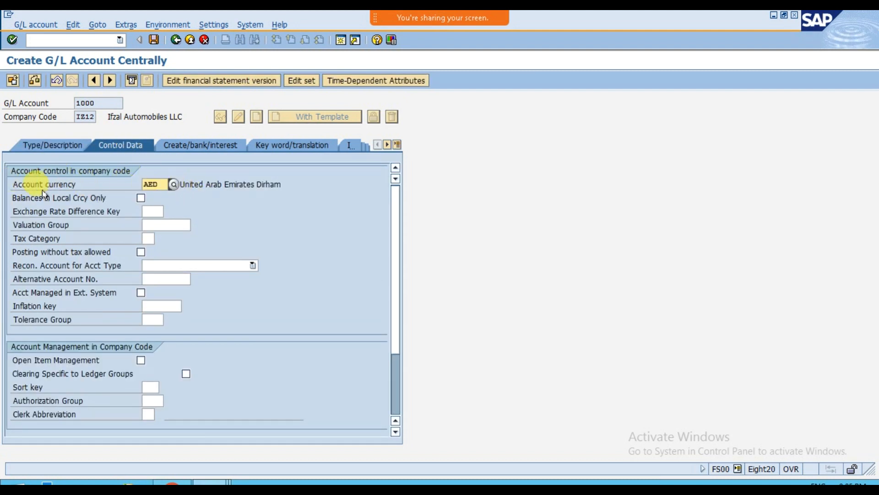
click(146, 184)
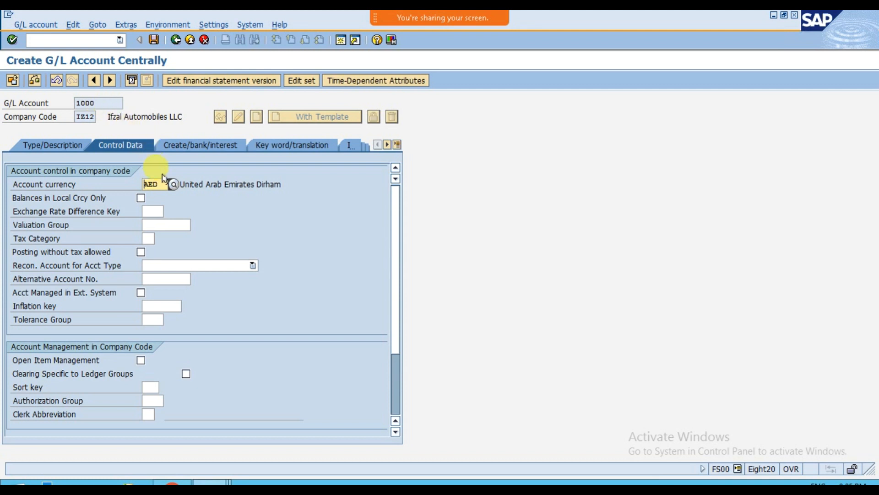
Step: Restrict G/L account 1000 for IZ12 to balances in local currency only, keeping AED as the account currency
click(167, 185)
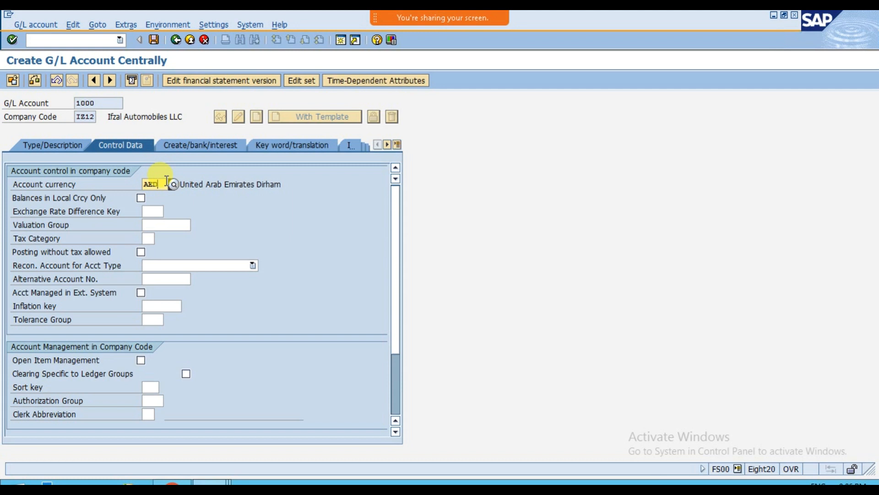
click(19, 199)
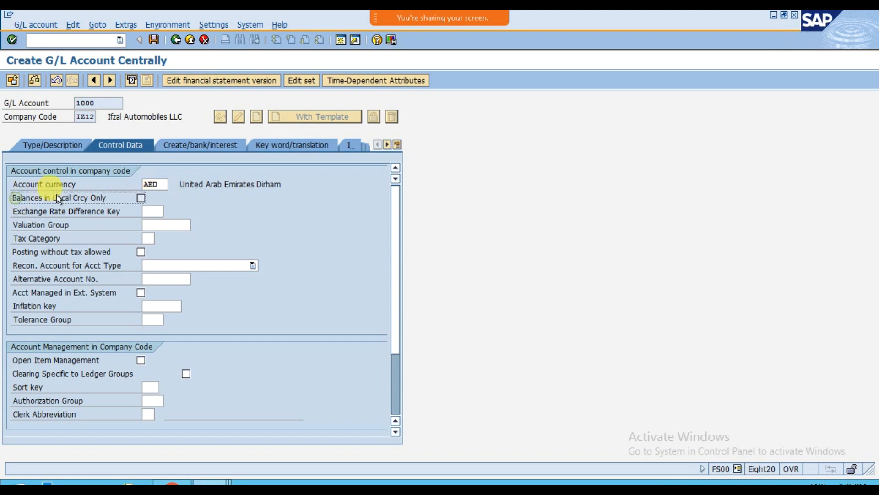
click(85, 198)
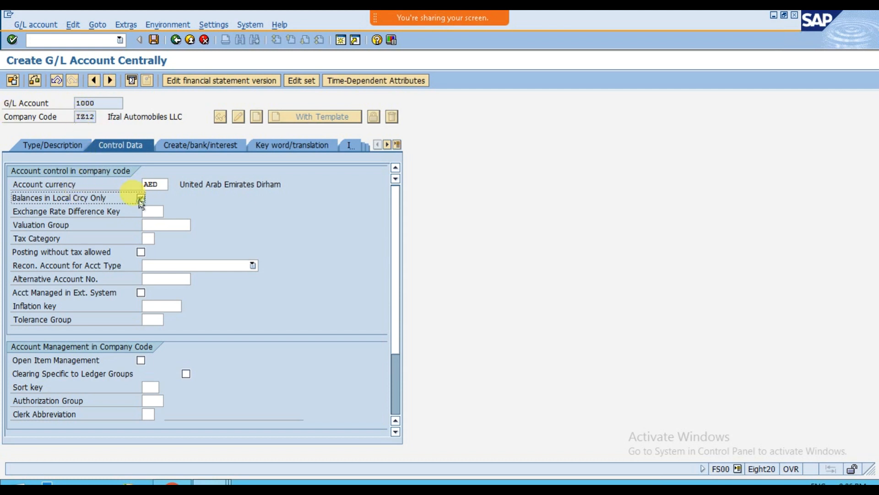
key(shift+Tab)
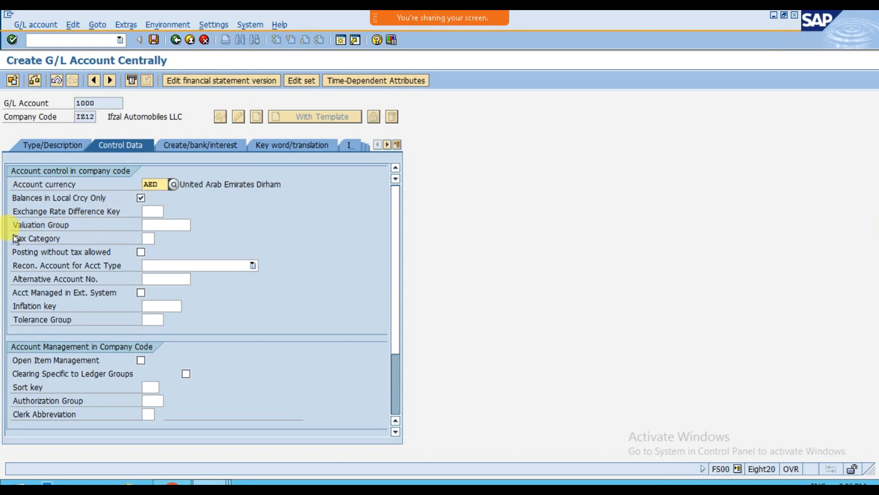
Step: Examine the possible tax category entries for G/L account 1000 and close the list without choosing one
click(20, 211)
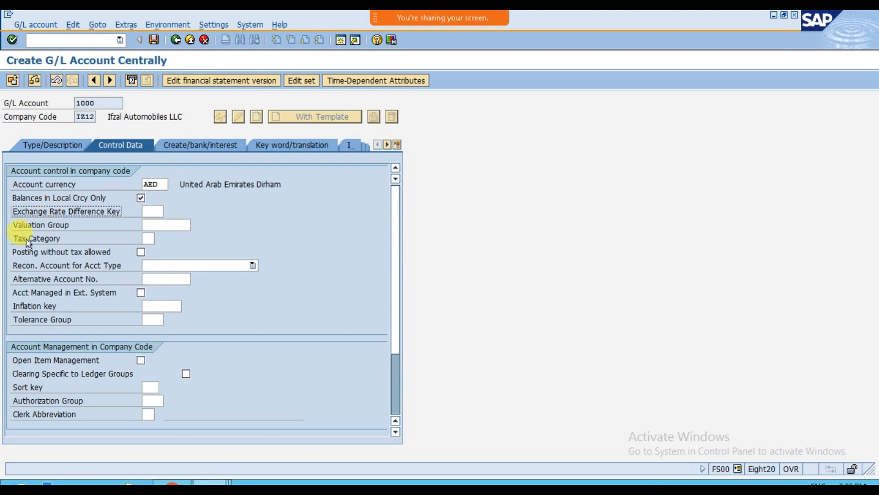
drag(14, 239, 62, 240)
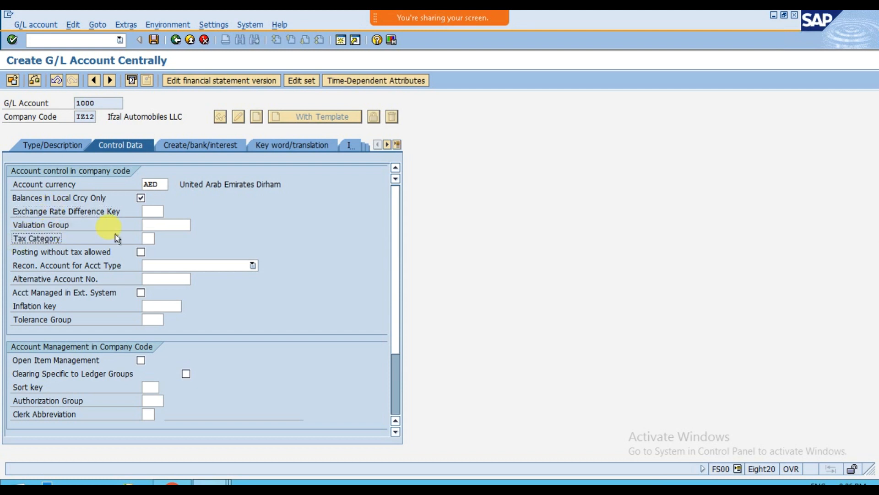
click(153, 239)
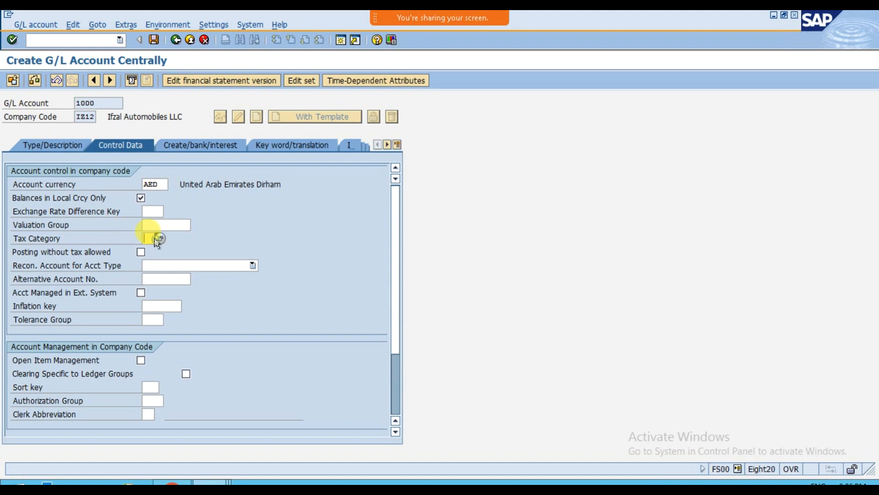
click(158, 239)
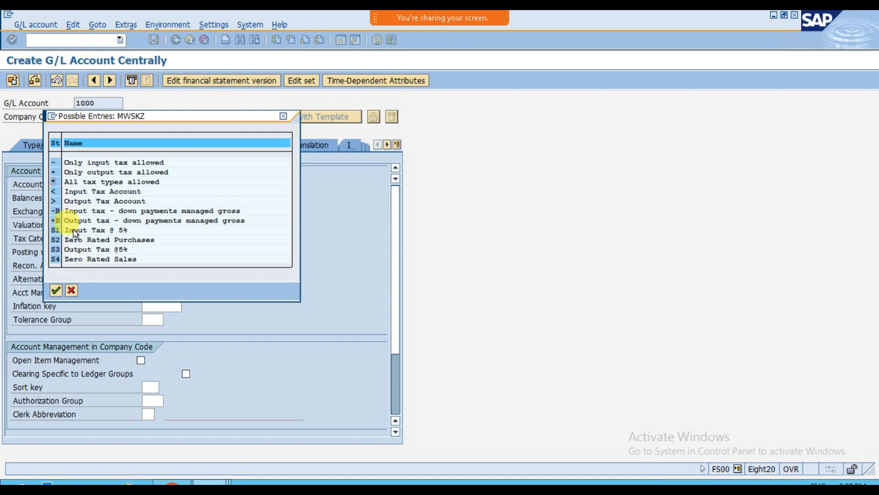
click(70, 290)
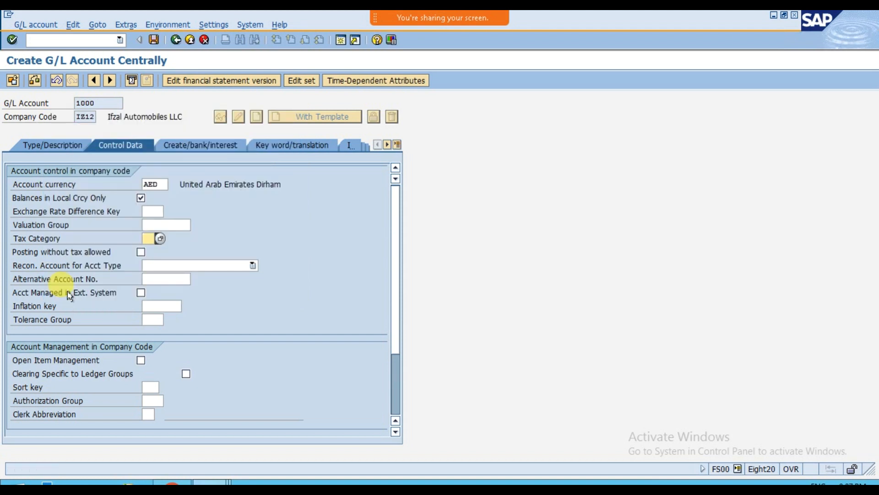
drag(16, 243, 64, 234)
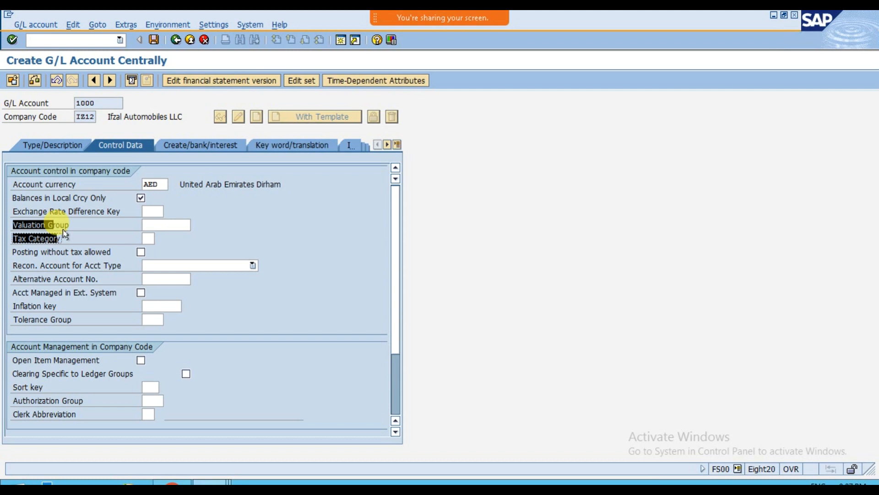
drag(64, 234, 79, 249)
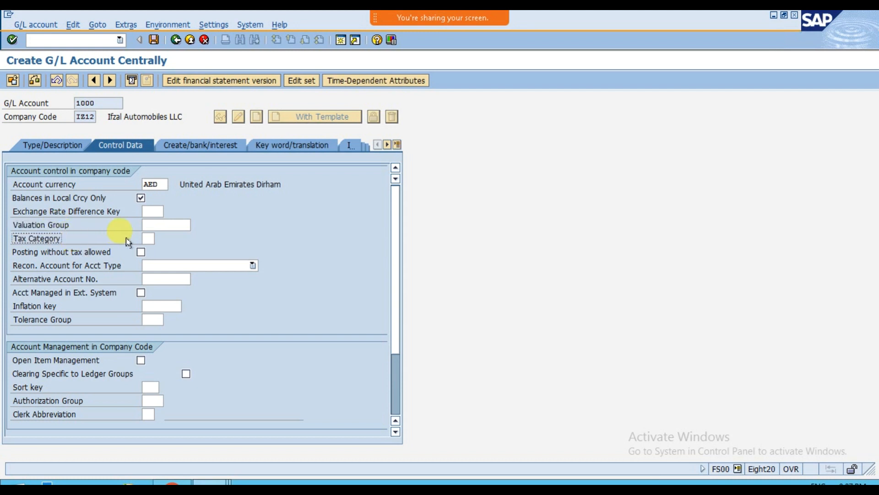
click(148, 238)
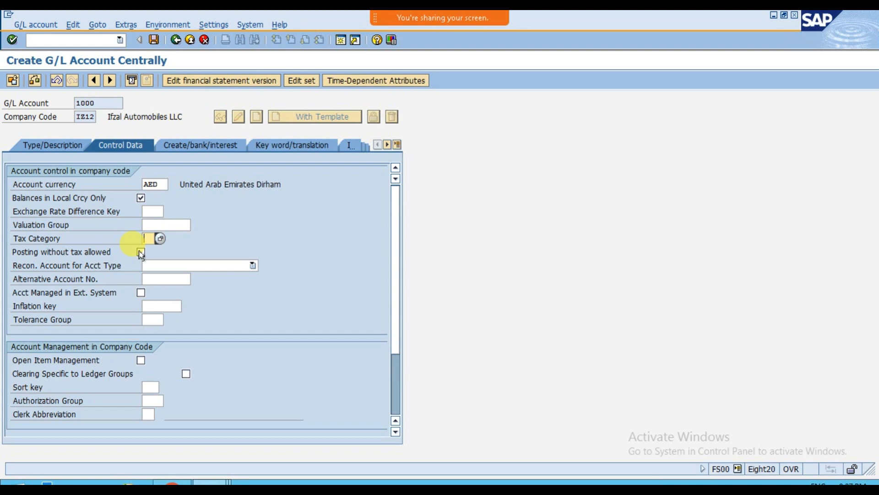
Step: Review the reconciliation account type options and leave the field blank
drag(14, 265, 140, 267)
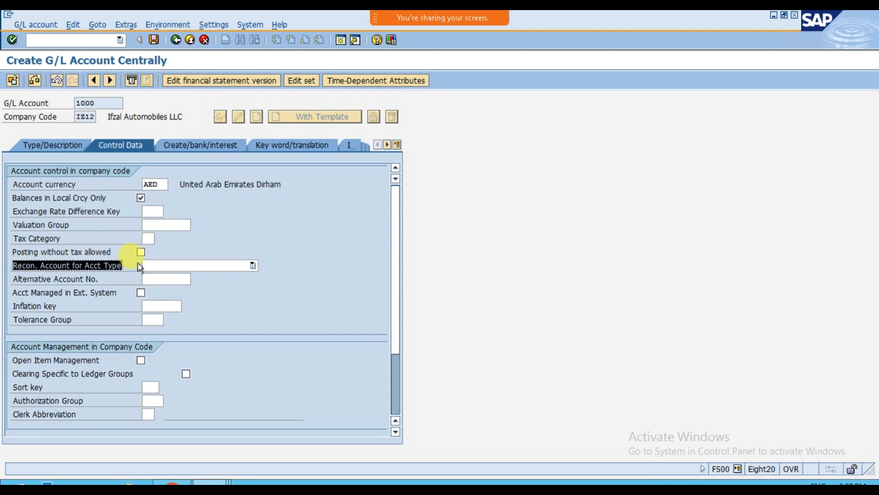
click(177, 266)
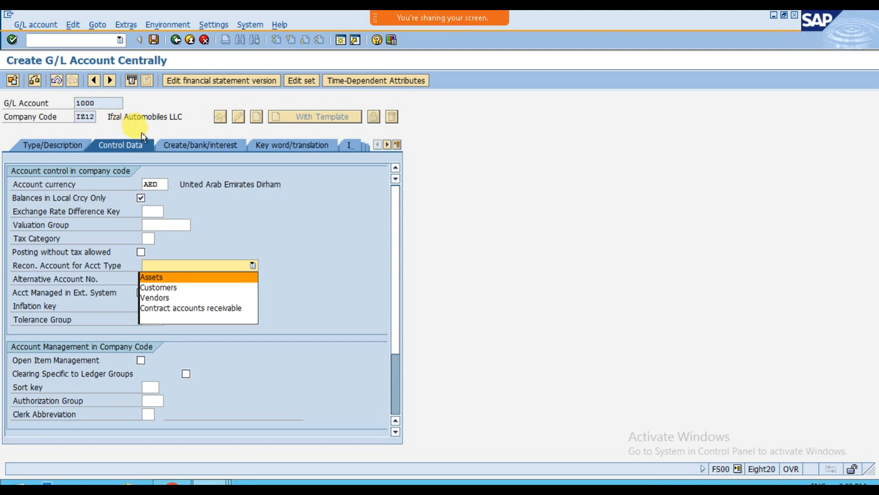
click(196, 316)
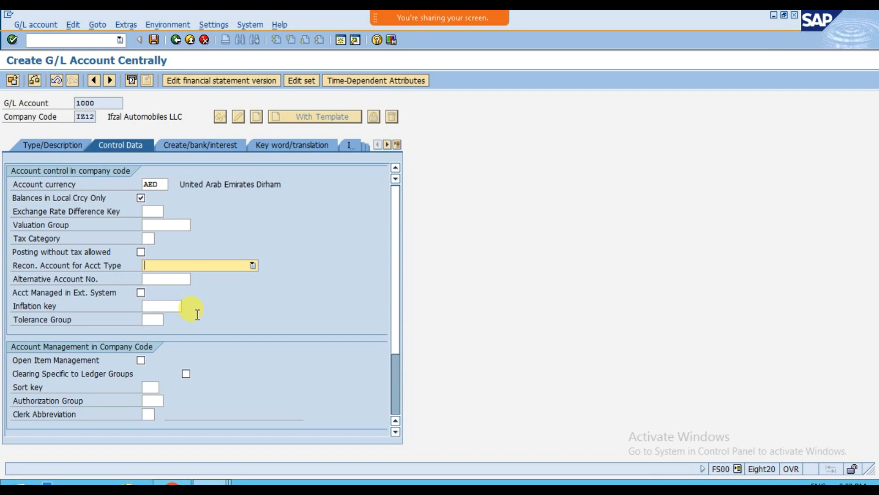
Step: Look up the accounts in chart of accounts MR01 and set the alternative account number to 1000
click(17, 279)
drag(100, 279, 110, 276)
click(110, 277)
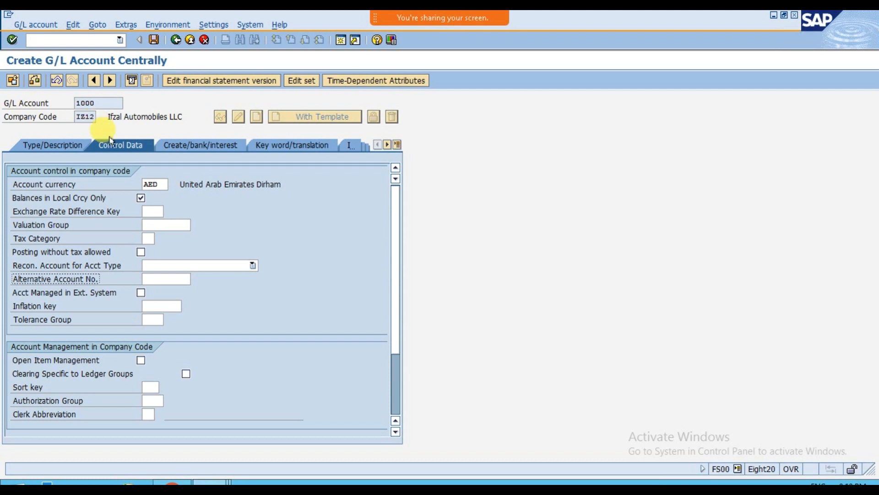
drag(11, 279, 132, 276)
click(132, 276)
click(172, 278)
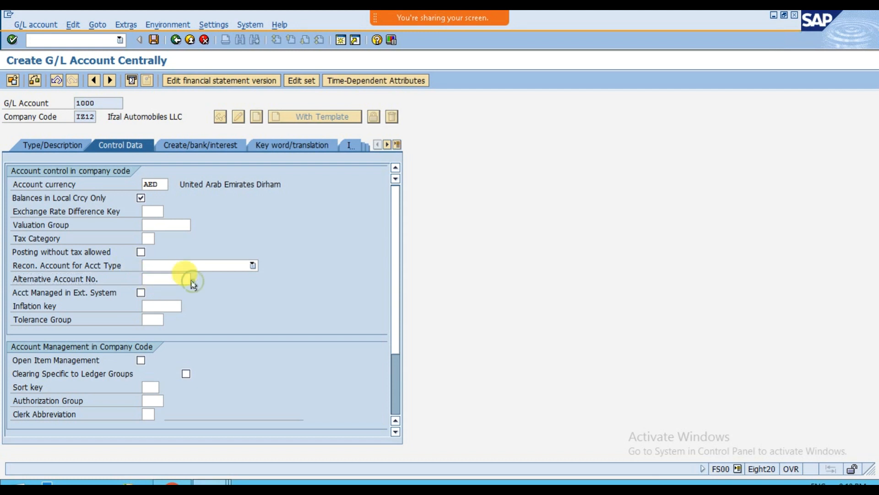
click(195, 279)
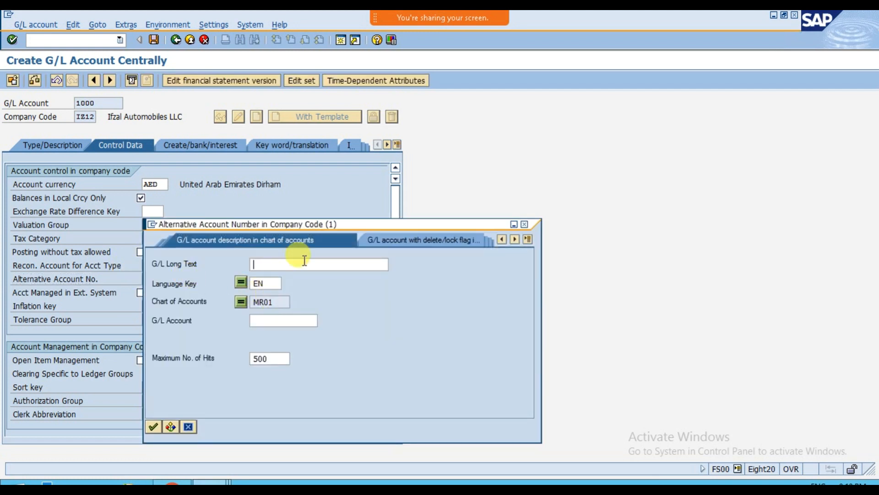
key(Return)
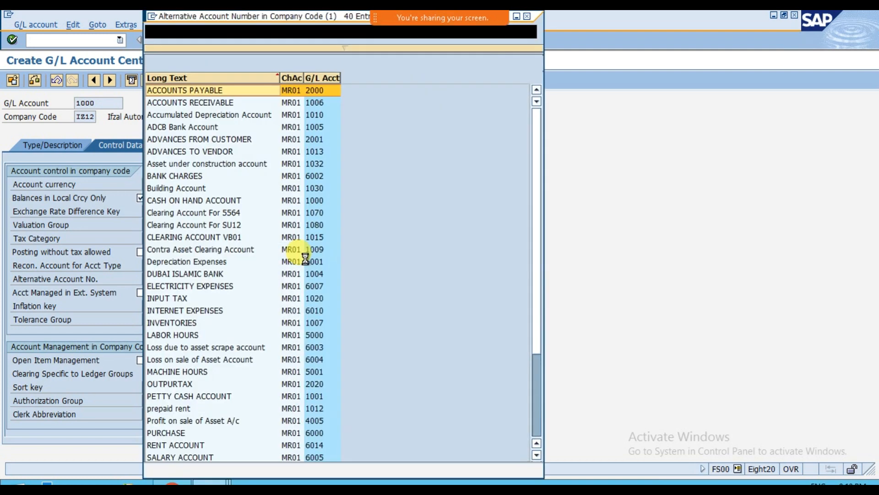
click(332, 82)
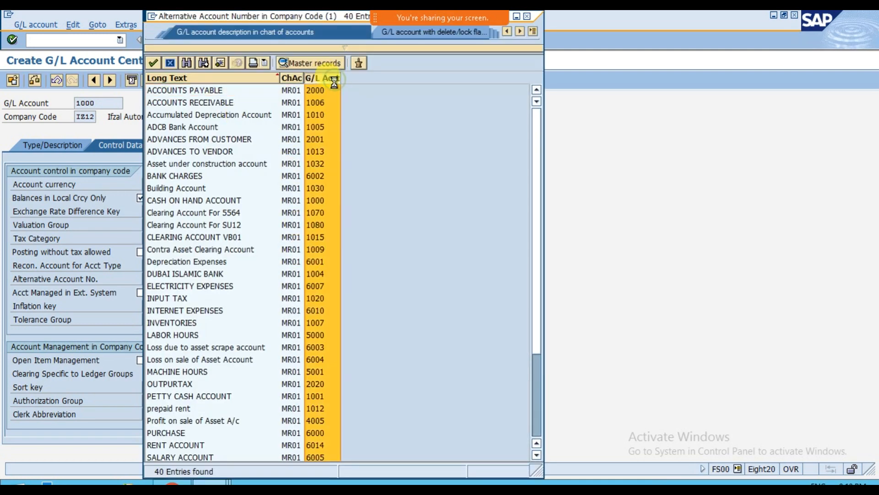
click(331, 93)
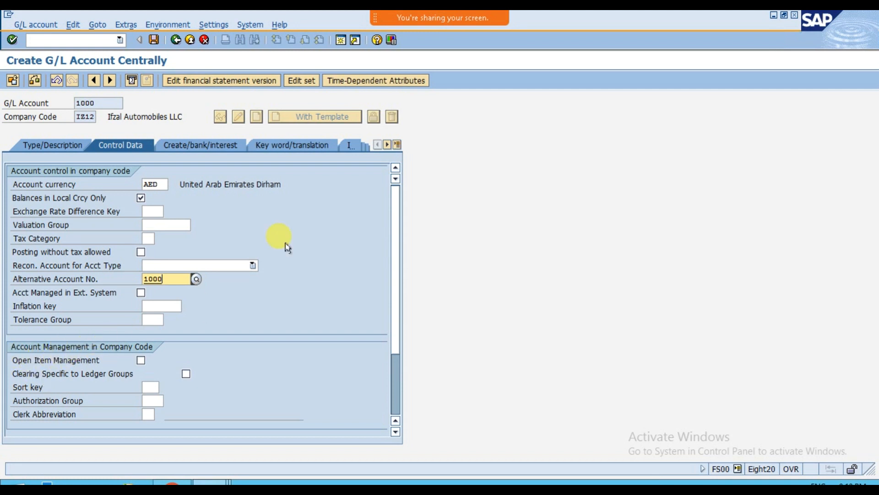
Step: Open an additional SAP session and start transaction FBL3N, G/L Account Line Item Display
click(342, 40)
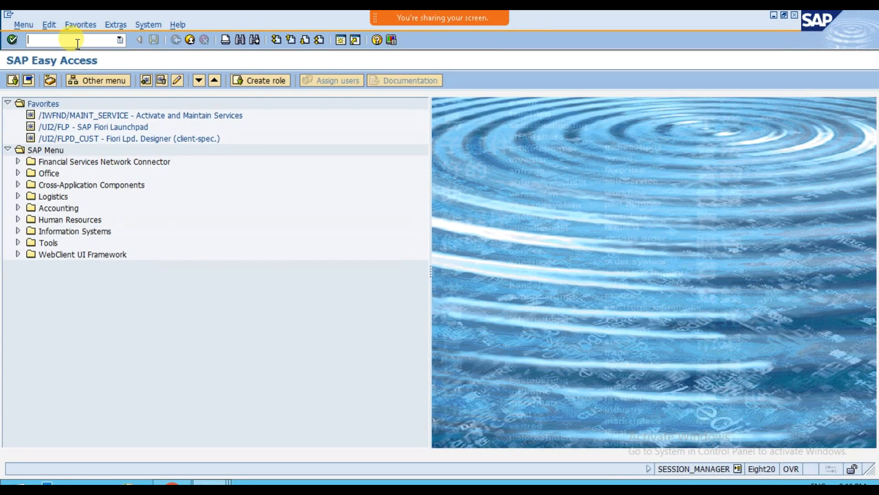
text(fbl3n)
key(Return)
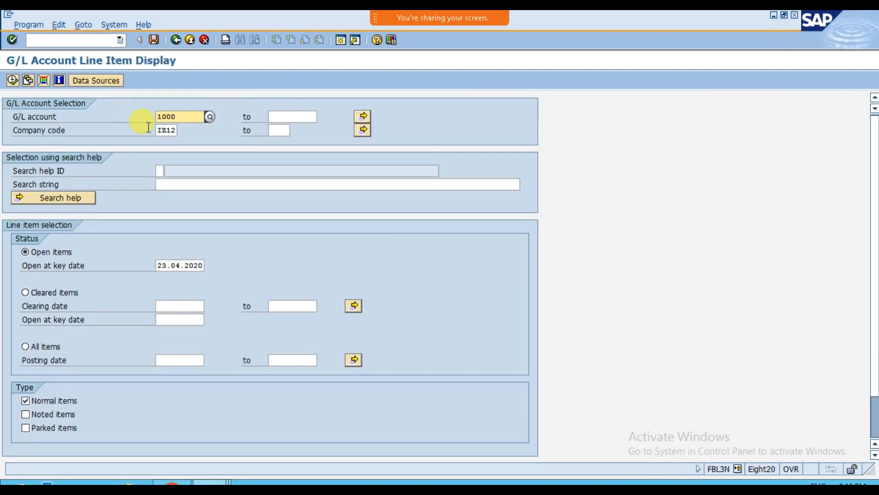
Step: Display the open line items of all G/L accounts in company code MR01, leaving the G/L account selection empty
click(190, 115)
key(BackSpace)
key(BackSpace)
key(BackSpace)
key(BackSpace)
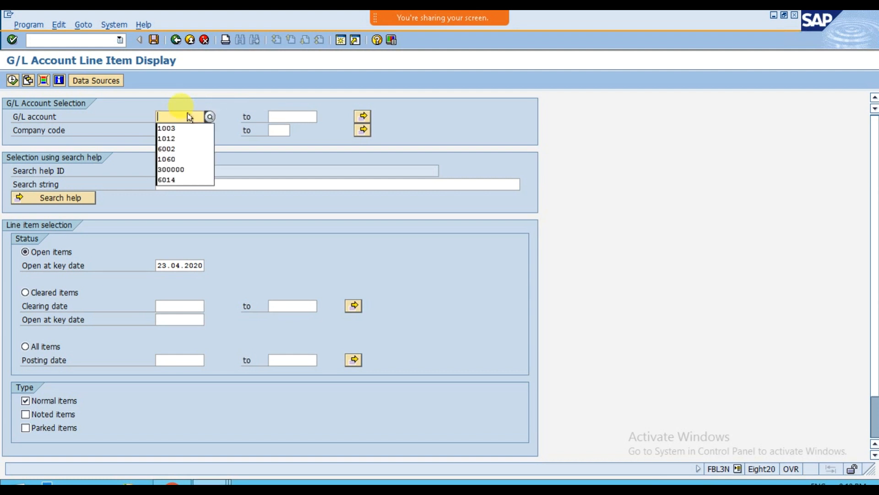
key(Tab)
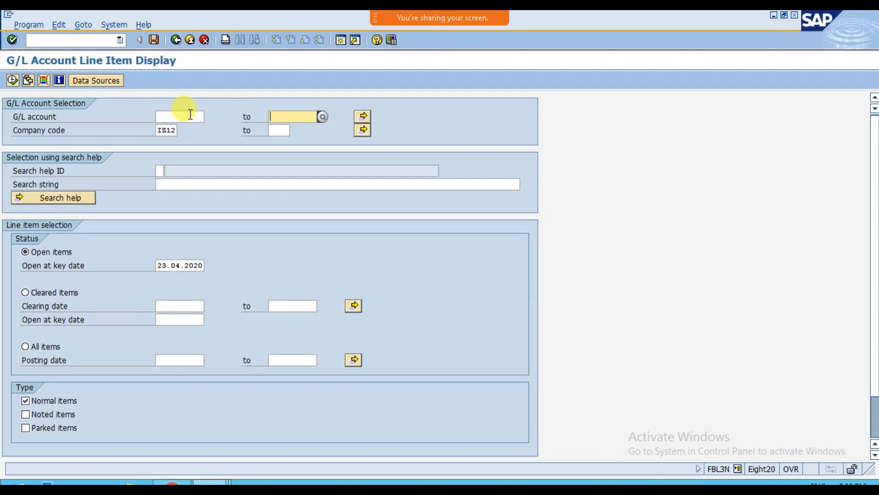
key(Tab)
key(Tab)
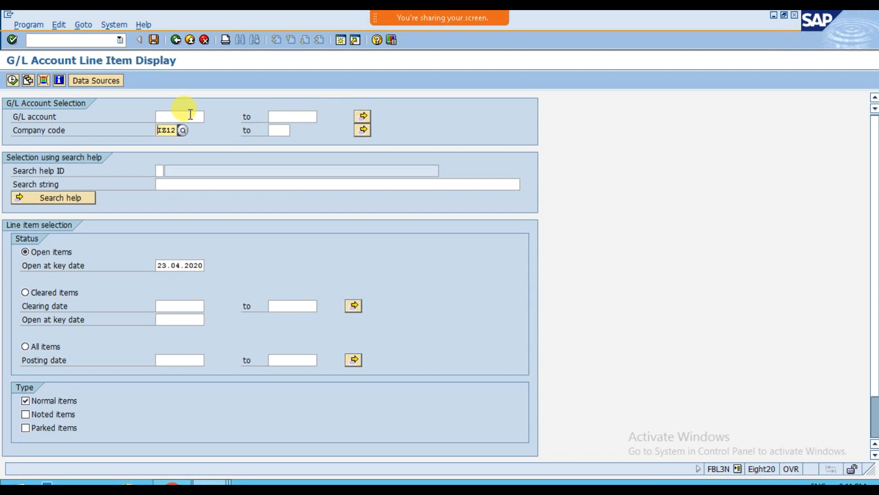
key(Delete)
key(Delete)
key(Delete)
key(Delete)
text(MR01)
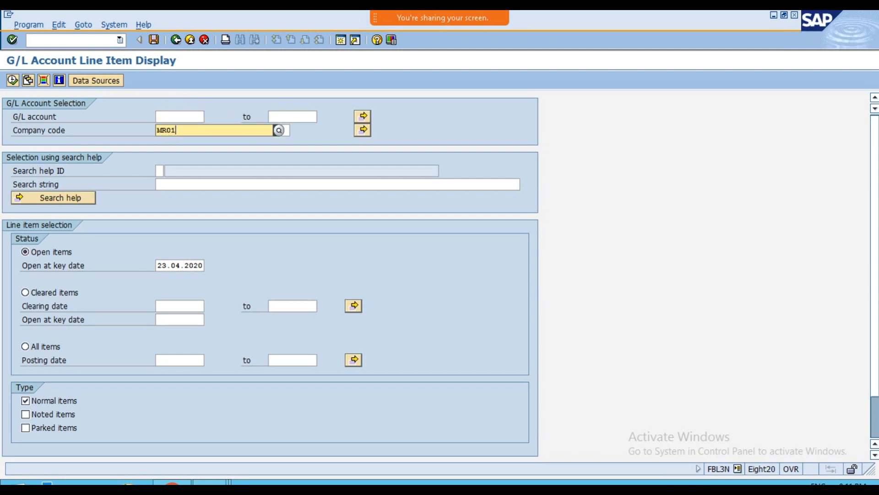
click(13, 81)
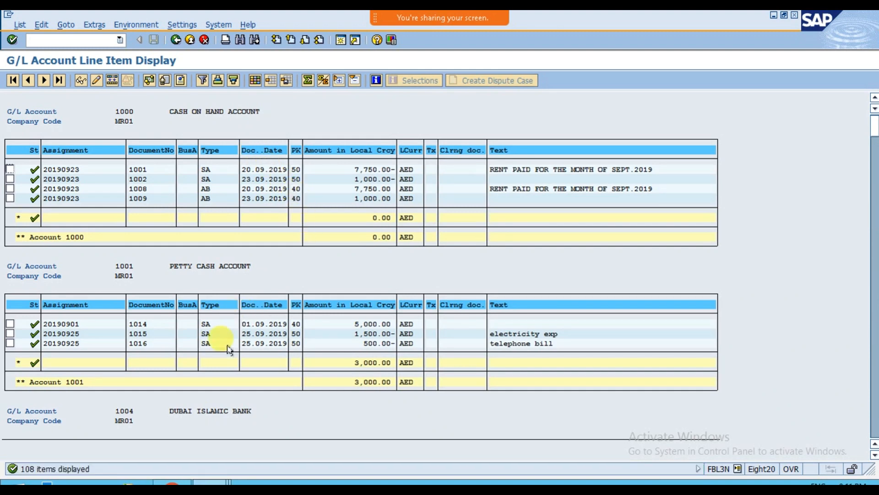
Step: Compare the alternative account number field in the G/L account creation session with the MR01 account line items
click(211, 482)
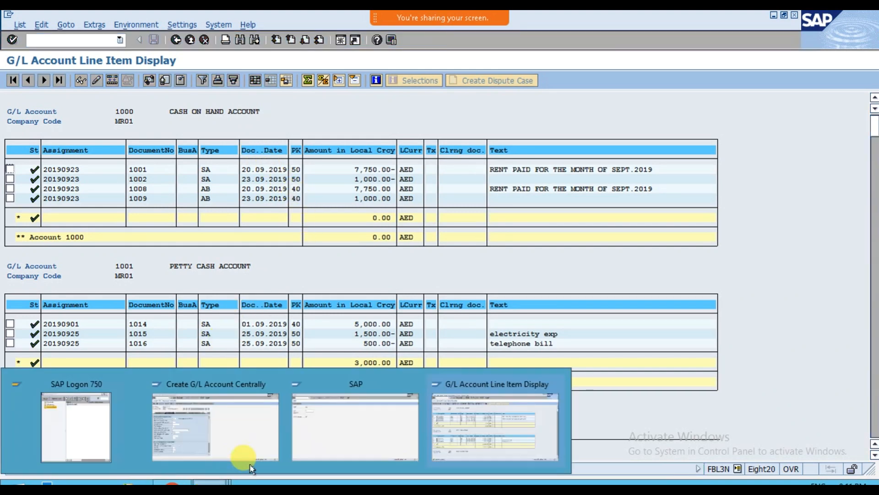
click(225, 428)
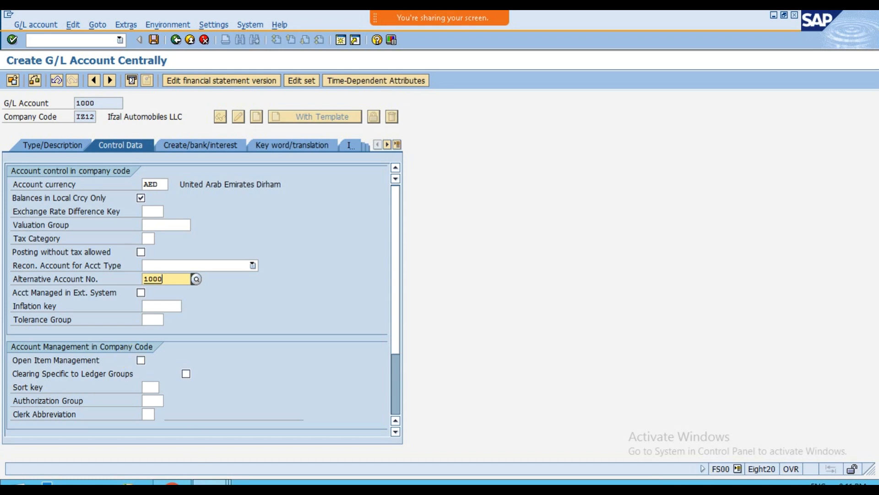
click(212, 481)
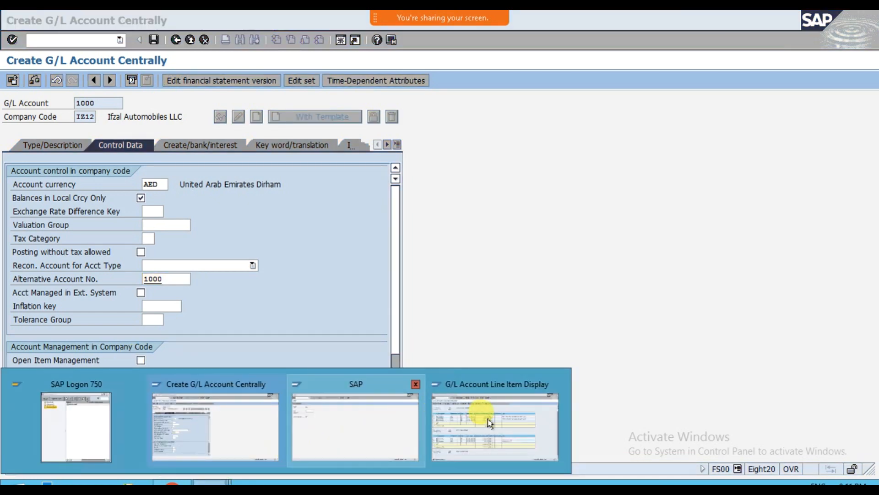
click(439, 417)
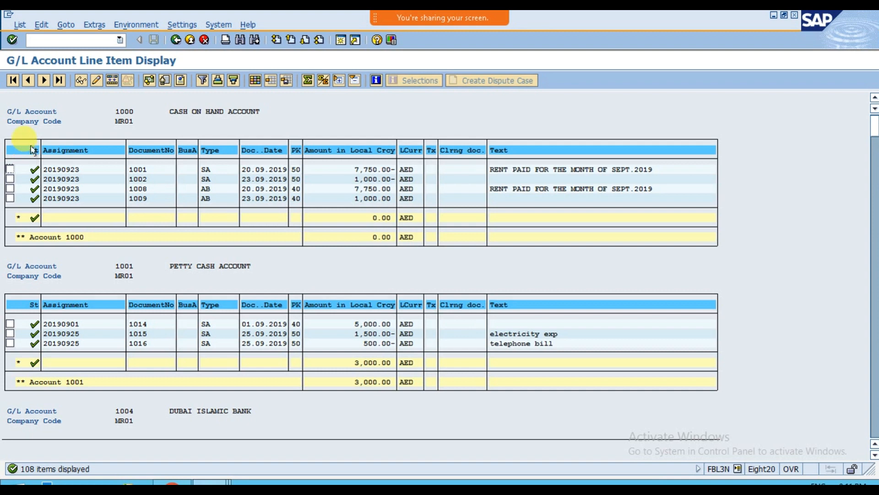
scroll(866, 250, down, 10)
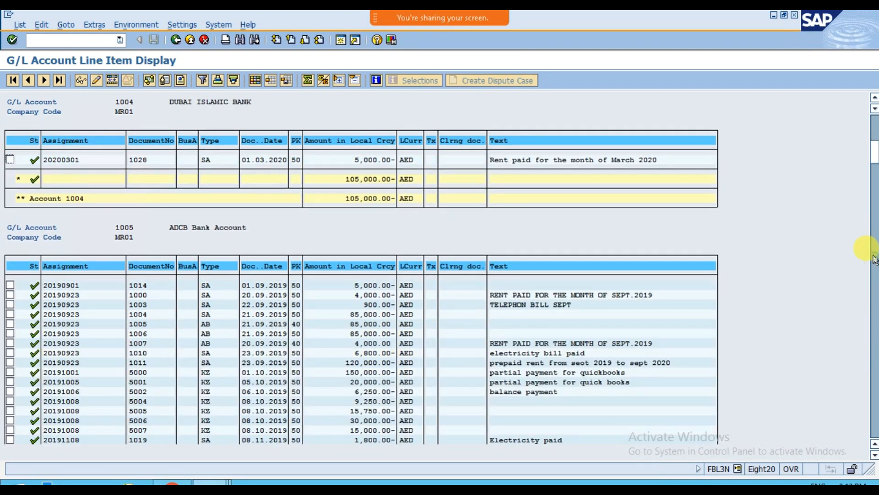
scroll(864, 246, down, 5)
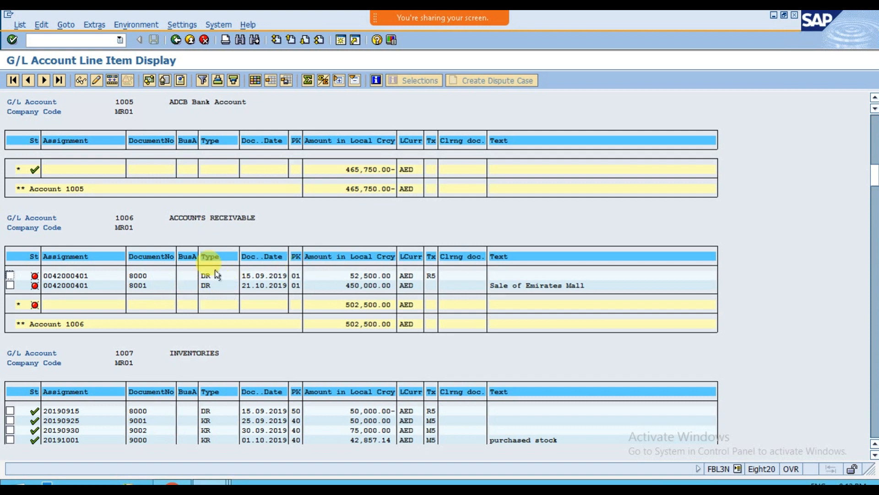
Step: Return to the G/L account creation session and view the reconciliation account type options, leaving the field empty
click(212, 483)
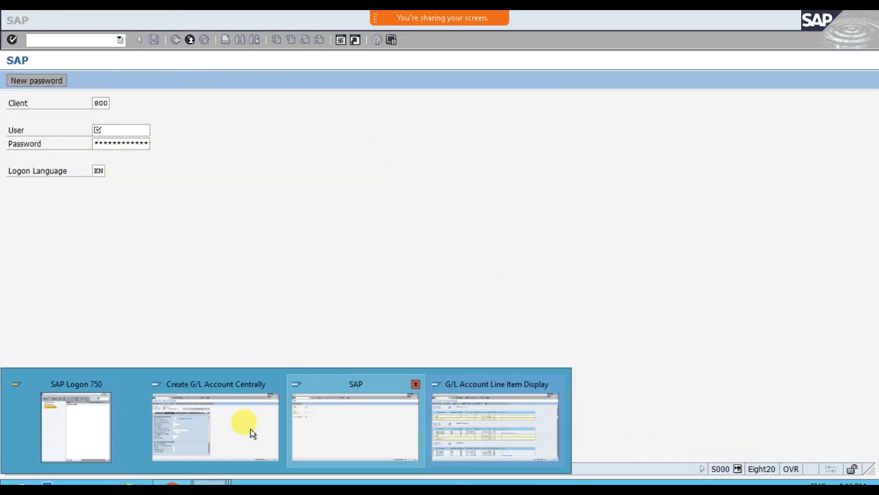
click(253, 434)
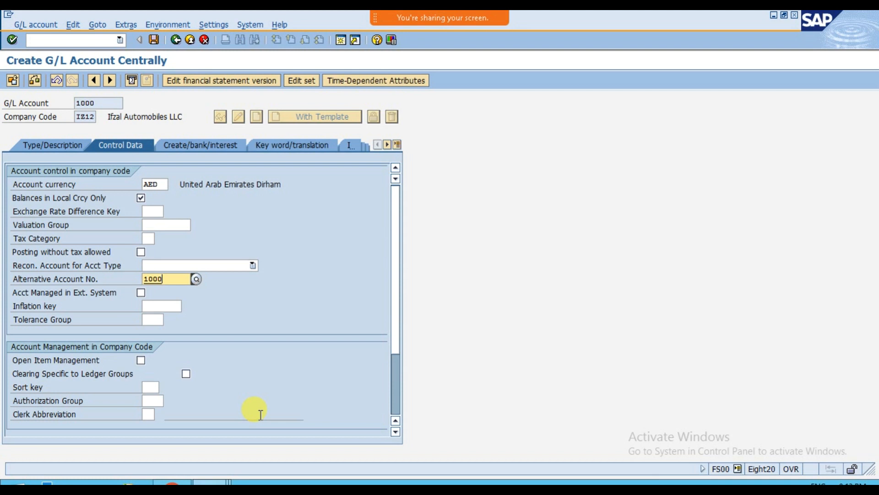
click(235, 265)
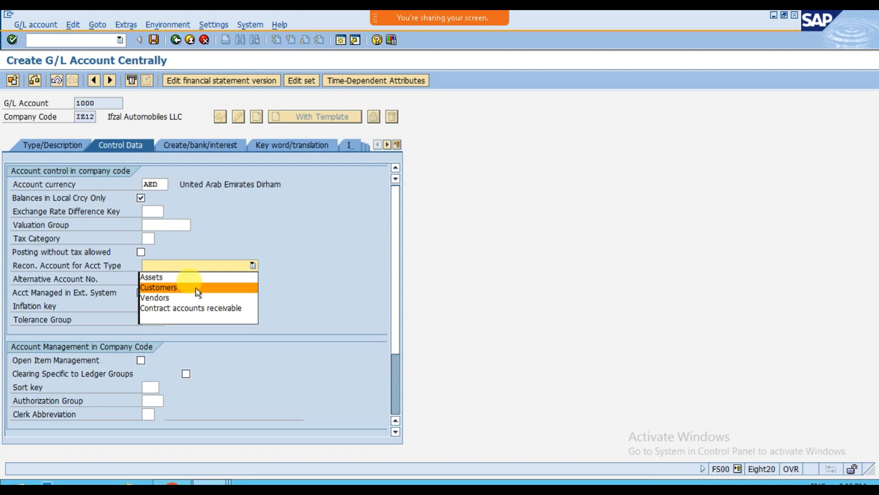
click(318, 255)
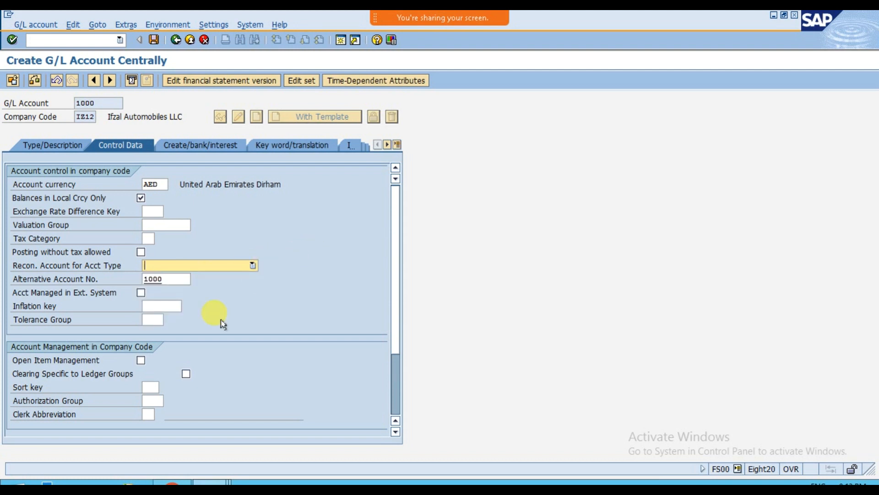
Step: Switch to the MR01 line item display session and examine the assignment values of account 1000, Cash on Hand
click(35, 387)
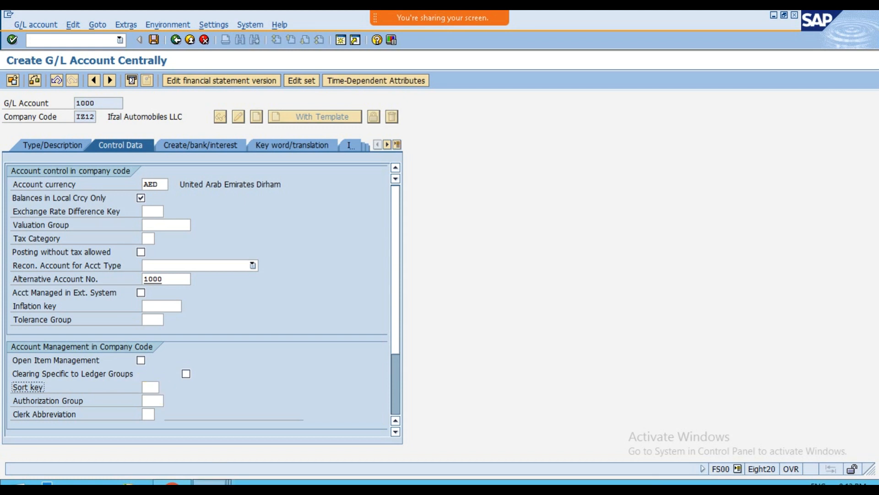
click(232, 478)
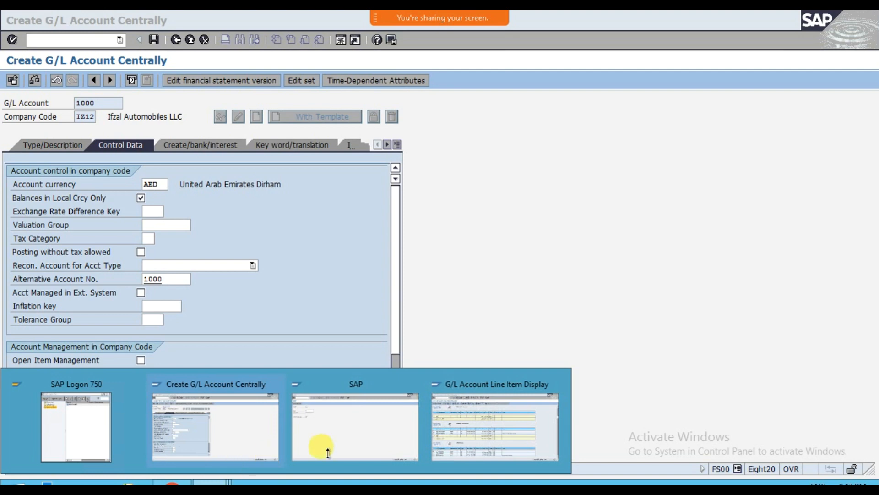
click(435, 390)
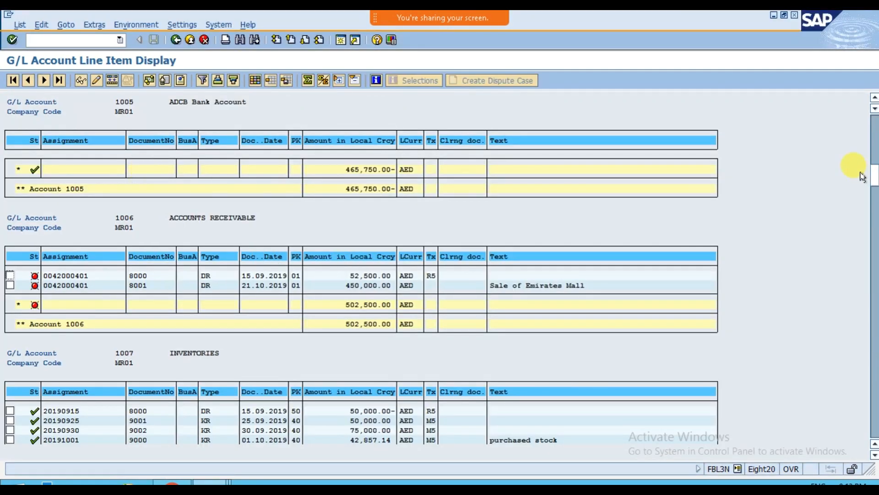
scroll(860, 172, up, 1)
scroll(337, 154, up, 10)
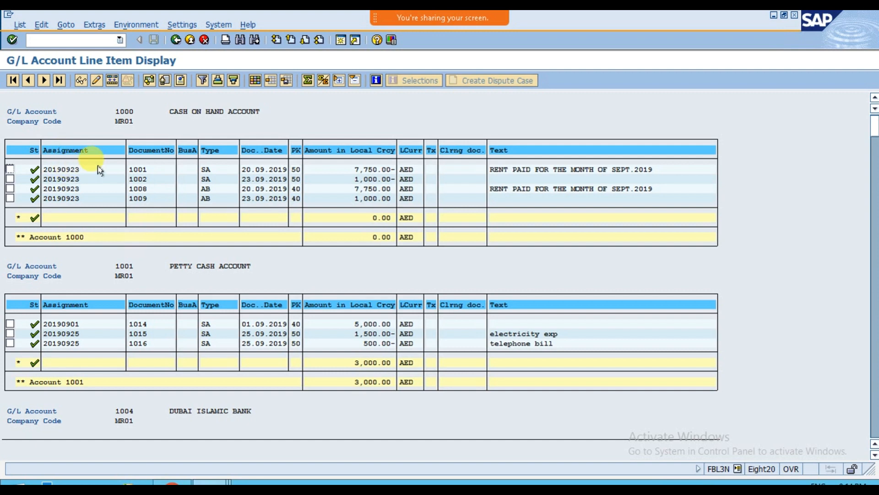
Step: Open the list of possible sort keys in the account creation session and highlight 001, Posting date
mouse_move(212, 482)
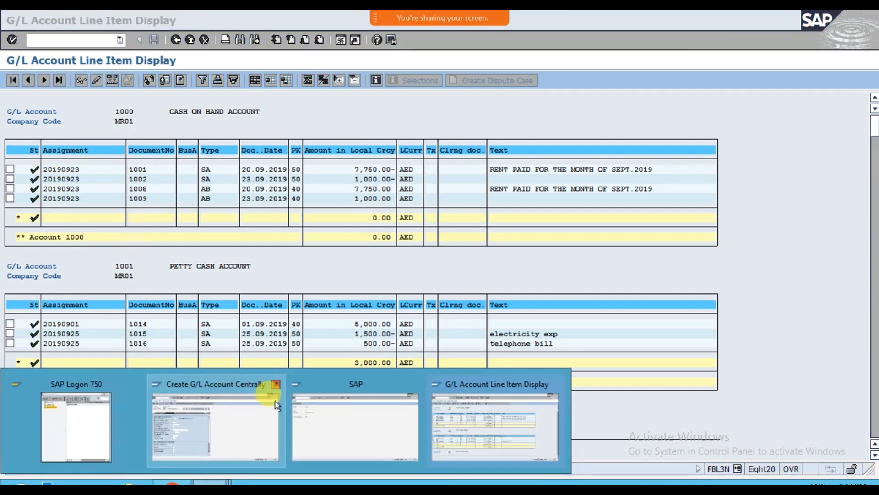
click(238, 404)
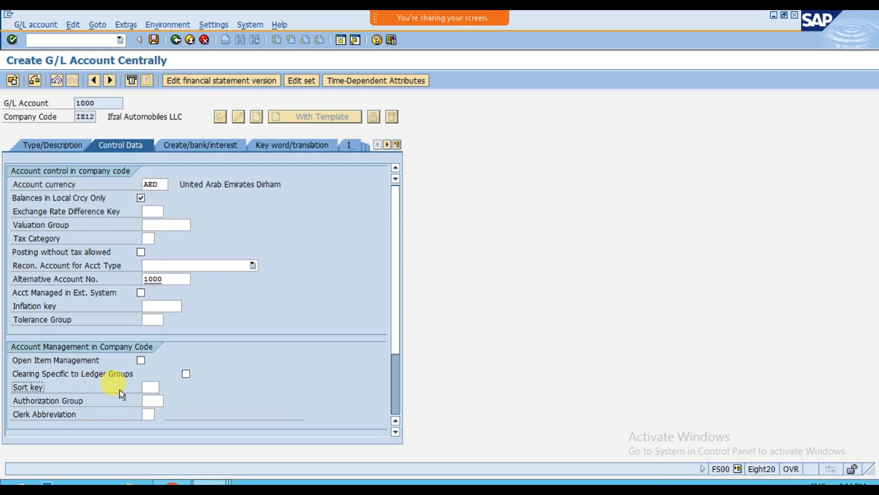
click(163, 388)
click(163, 387)
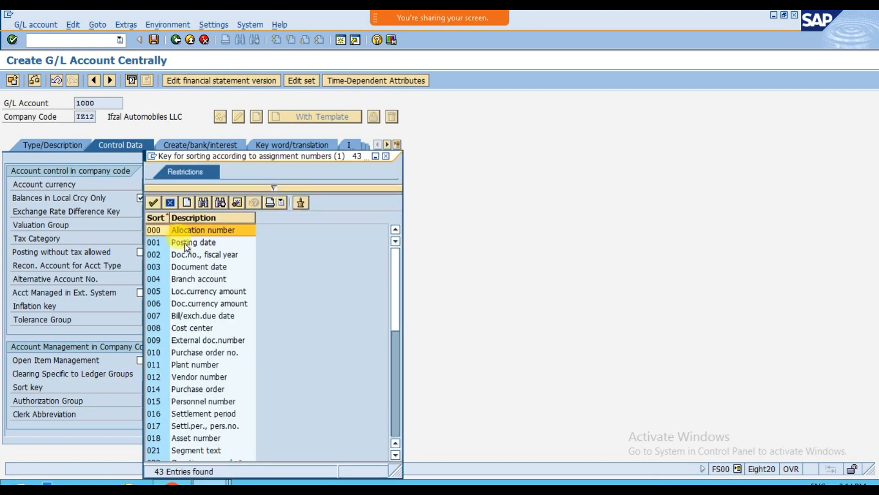
click(194, 244)
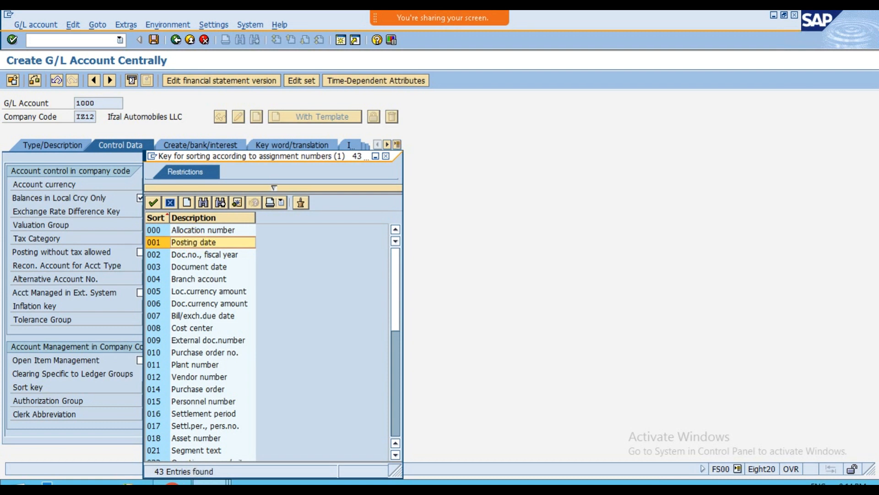
Step: Compare the assignment value of document 1001 in the MR01 Cash on Hand line items with the document's posting date
click(209, 482)
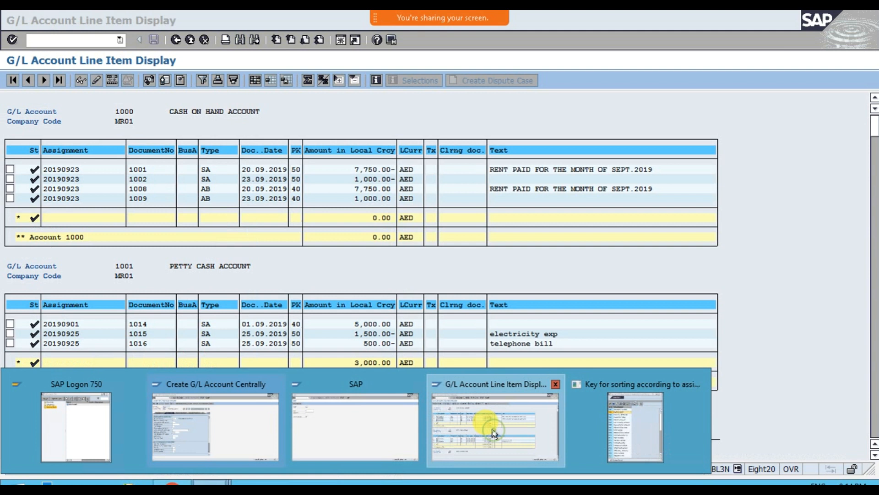
click(492, 428)
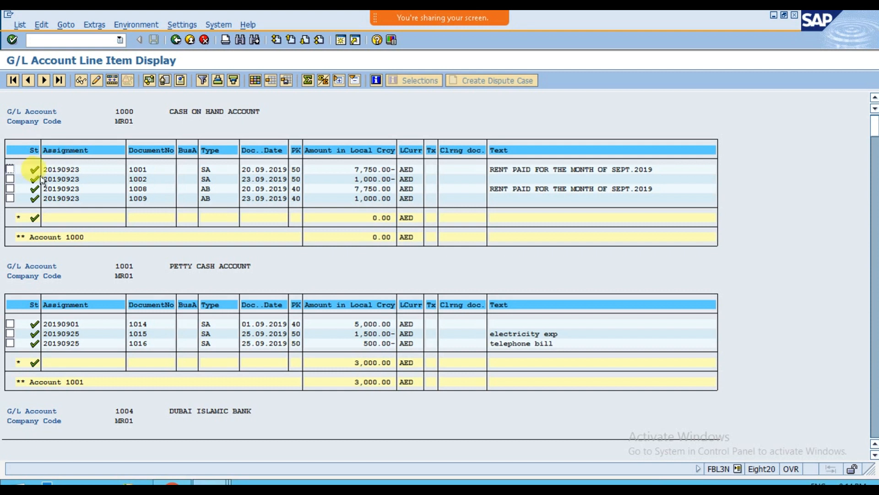
drag(43, 170, 81, 172)
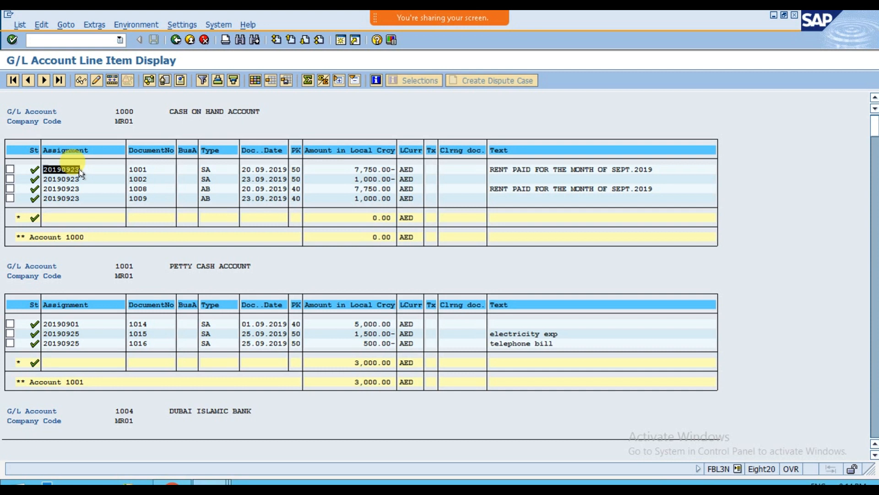
key(ctrl+c)
double_click(79, 170)
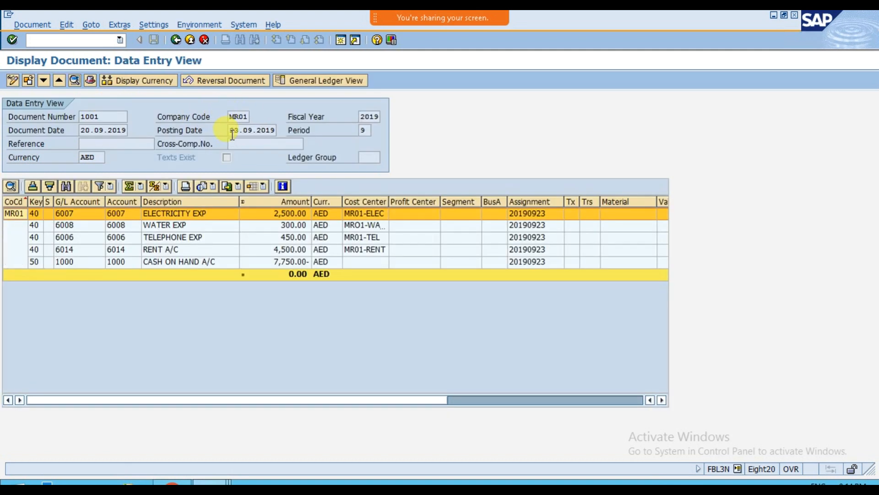
drag(232, 133, 279, 134)
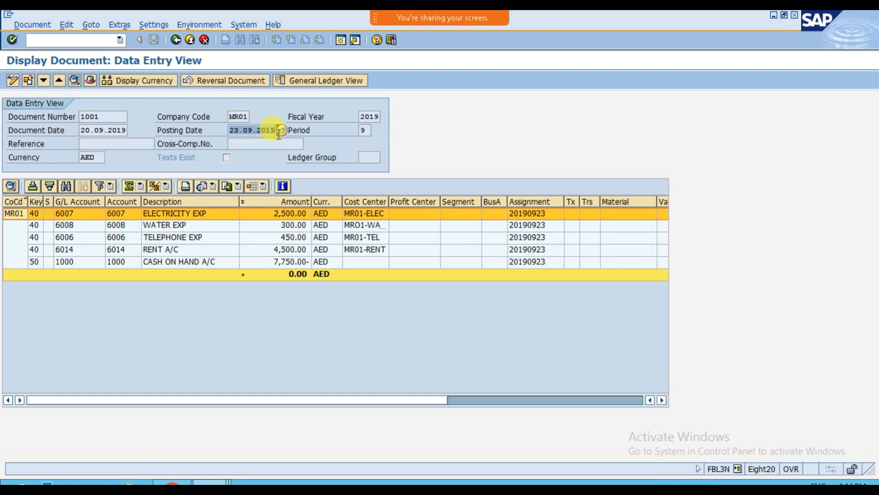
click(176, 41)
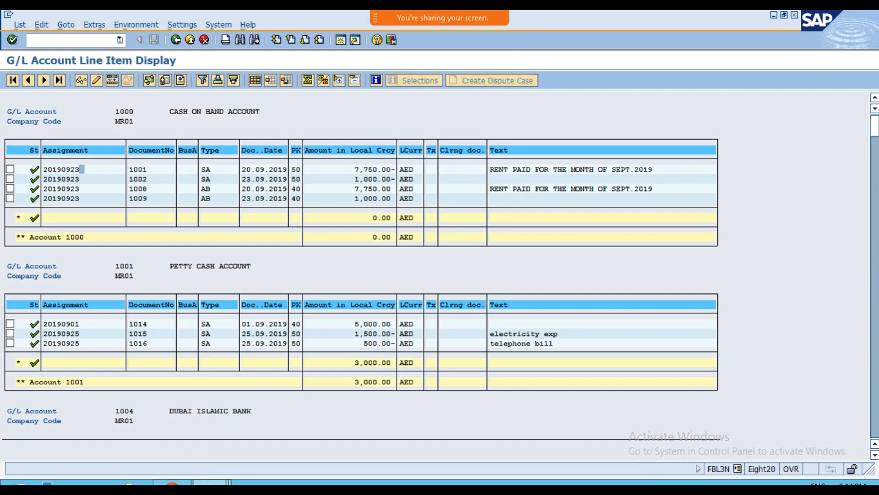
Step: Review the available sort keys for the new account, including cost center, vendor number, asset number and customer number
mouse_move(215, 482)
click(216, 440)
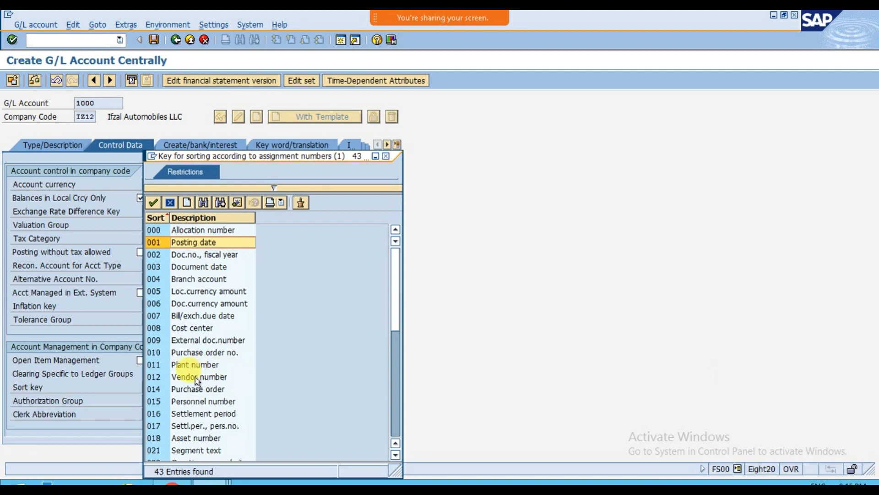
click(191, 330)
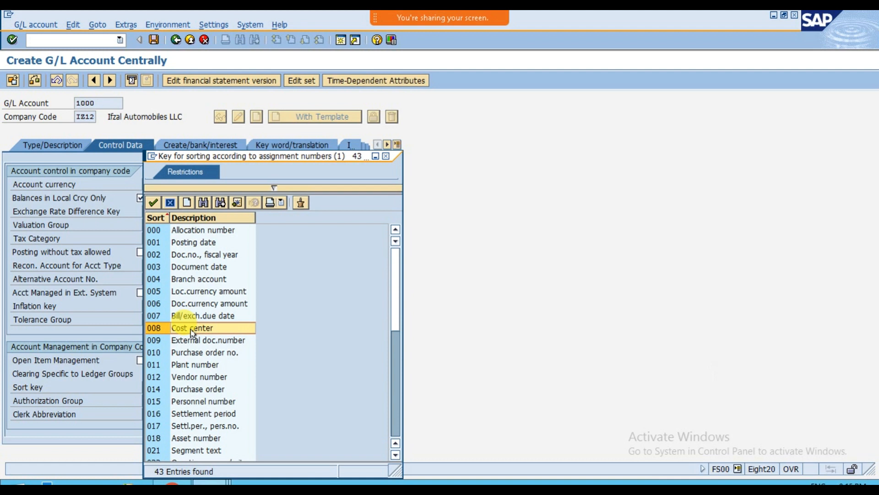
click(202, 378)
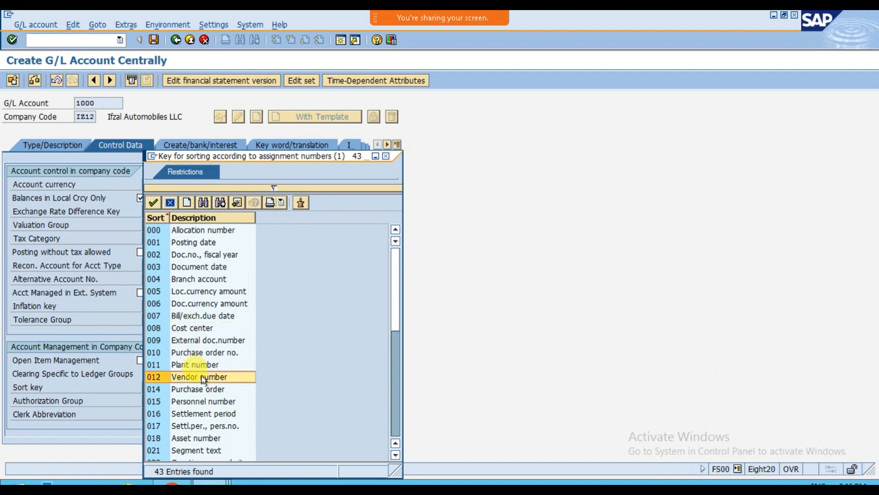
click(214, 439)
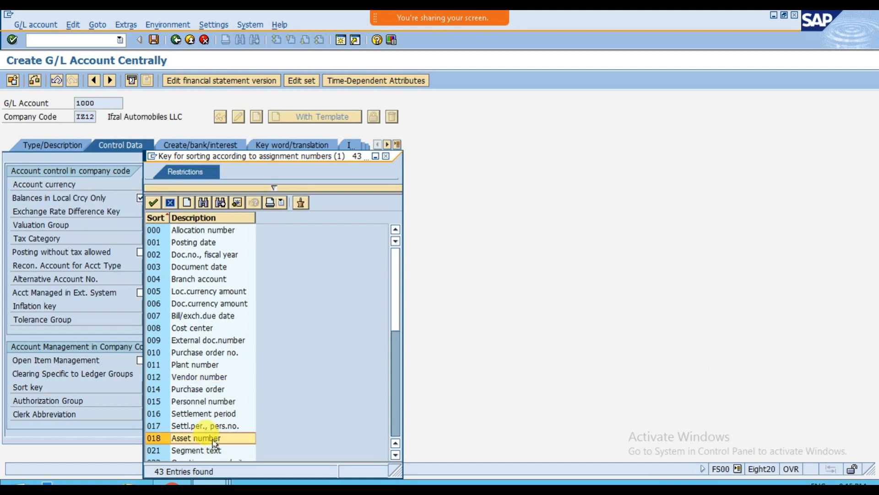
scroll(214, 440, down, 2)
scroll(214, 442, down, 3)
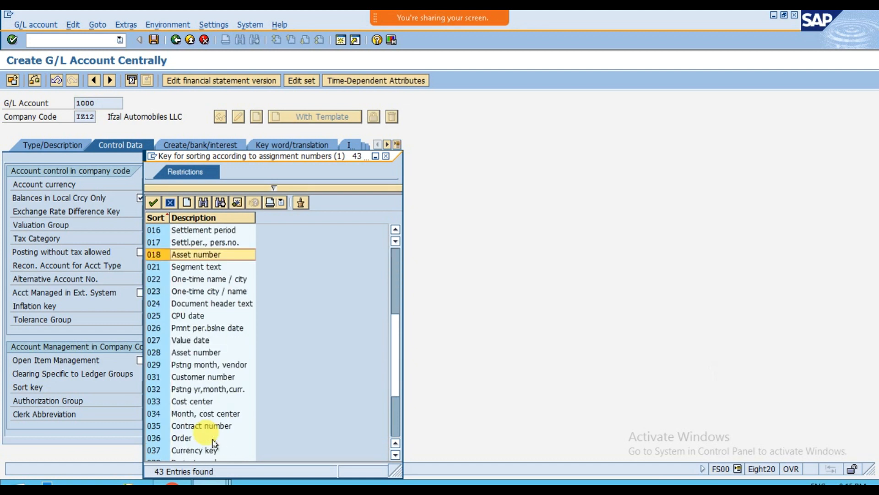
click(196, 378)
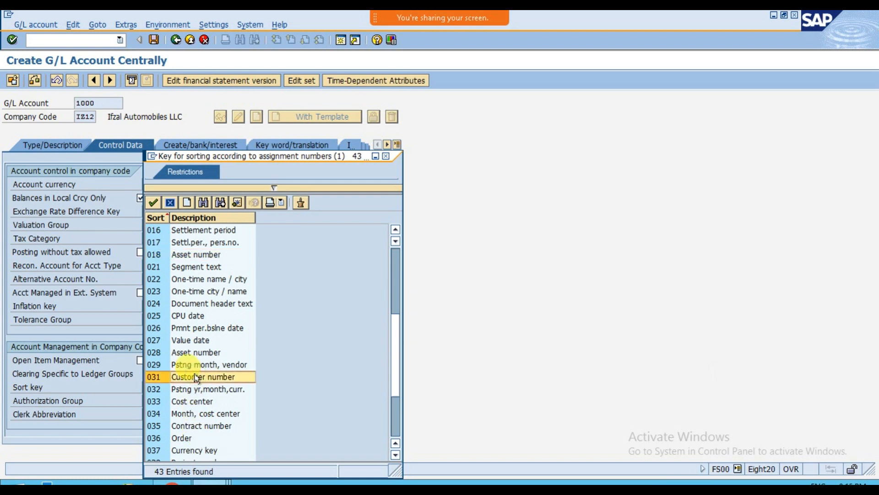
Step: Close the sort key list, set the account's sort key to 001 and validate the entry
click(154, 203)
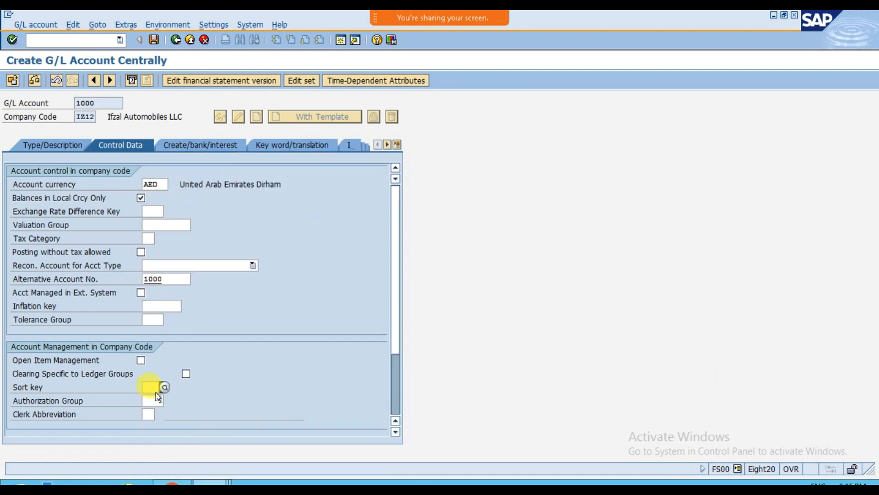
text(00)
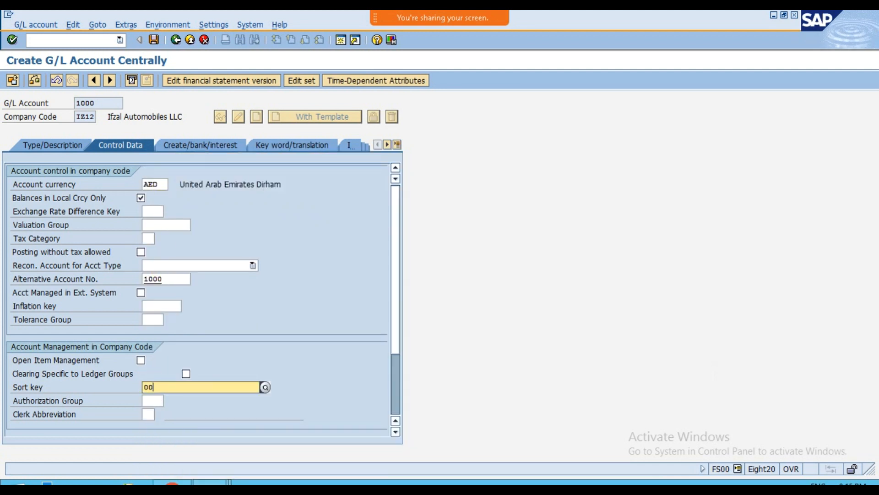
text(1)
key(Return)
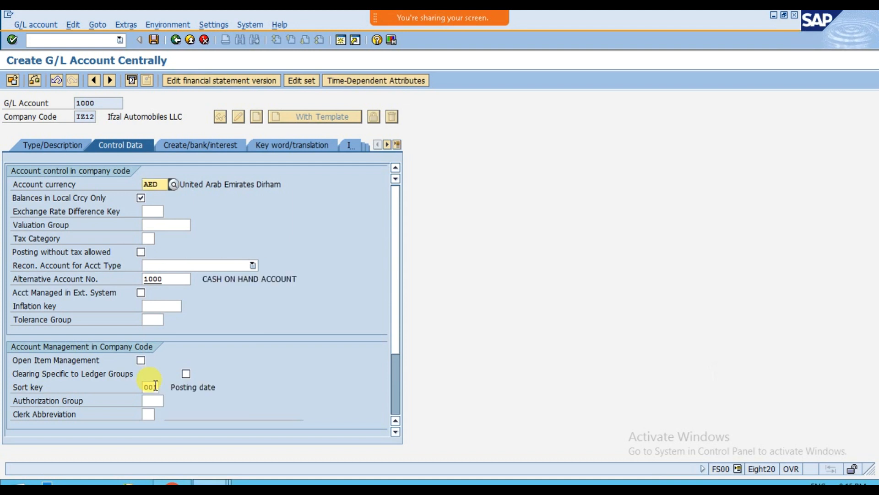
Step: Switch to the other SAP system and review the control data of G/L account 1000 in company code RAFC
mouse_move(572, 23)
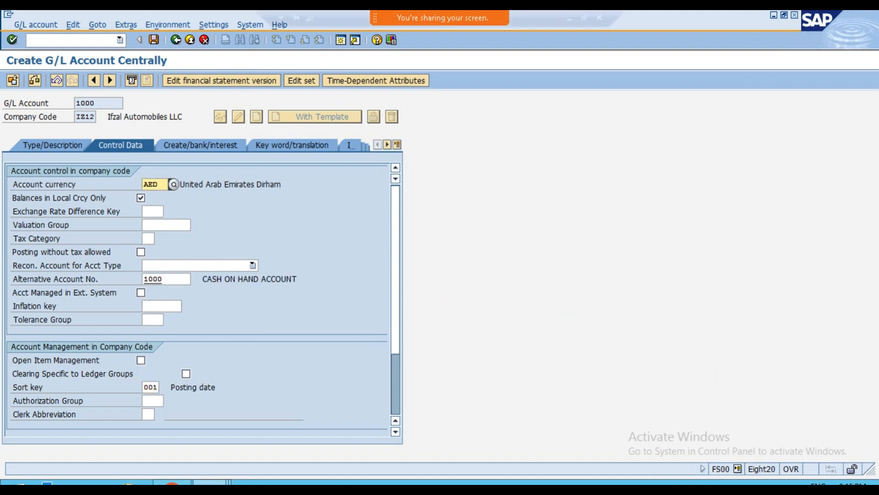
click(570, 19)
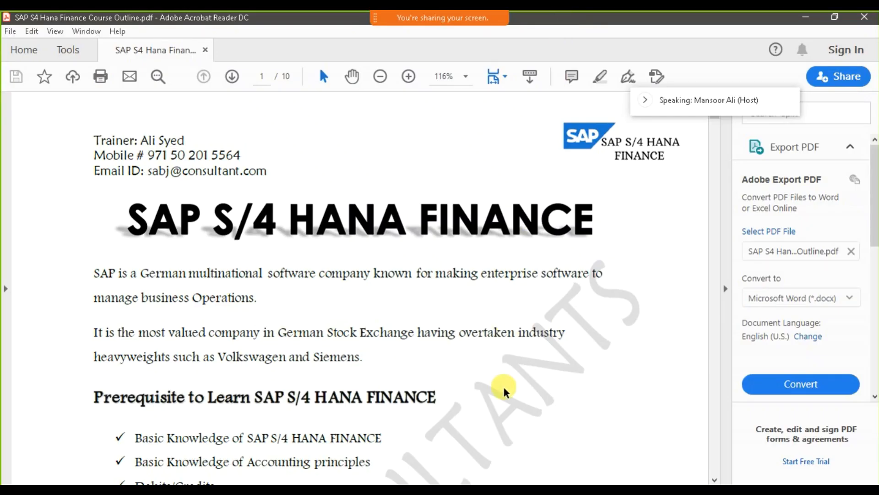
click(499, 426)
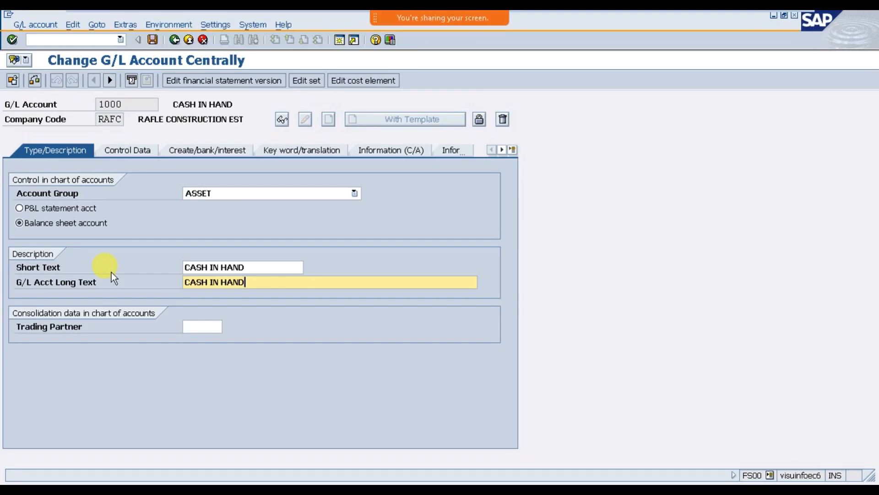
click(138, 153)
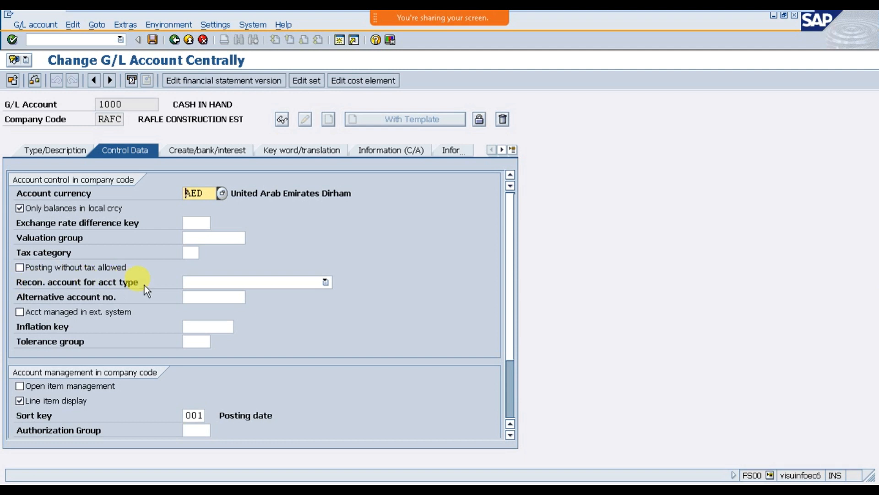
click(210, 278)
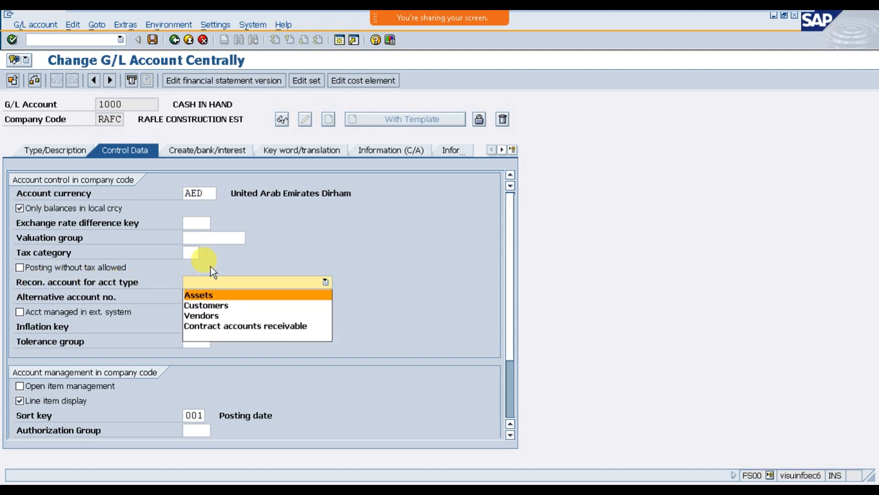
click(211, 266)
click(200, 296)
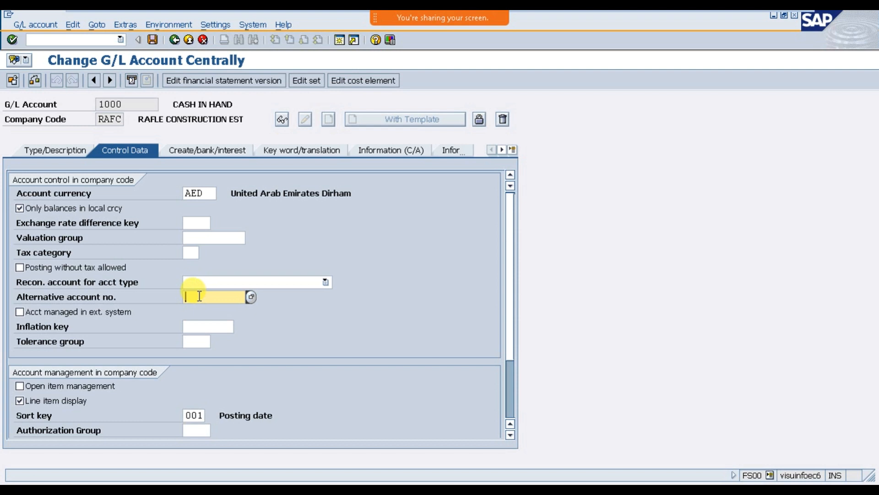
scroll(121, 334, down, 2)
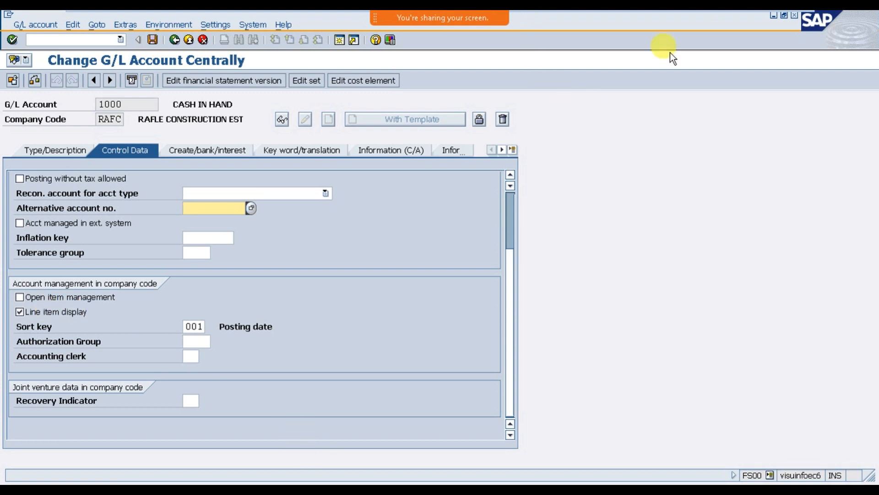
click(777, 21)
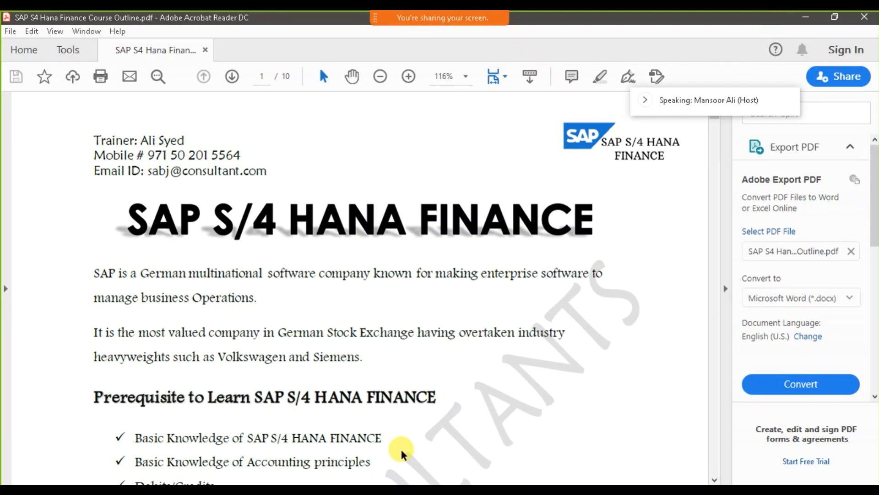
Step: Switch back to the S/4 HANA system, review the MR01 Cash on Hand line items, and return to the new account in IZ12
click(519, 468)
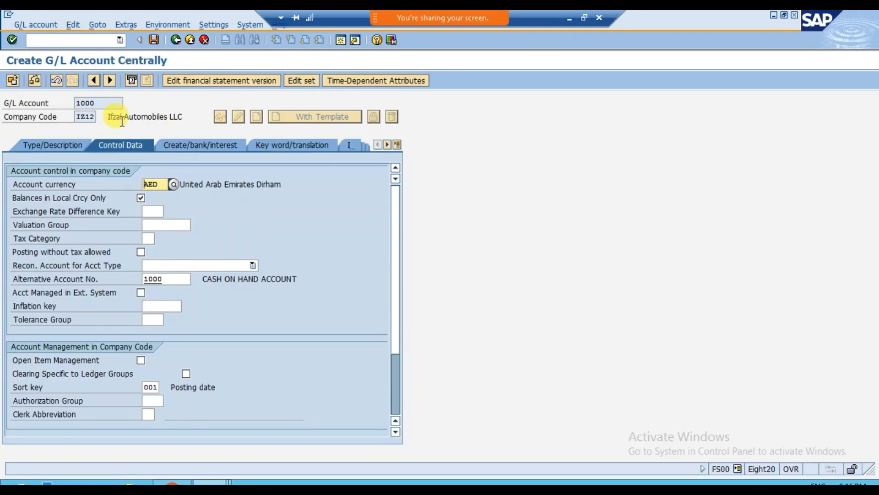
click(211, 483)
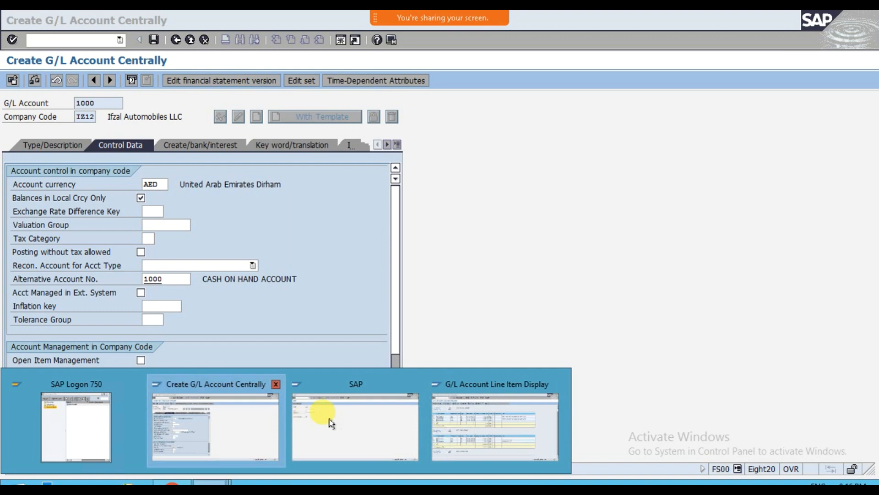
click(485, 422)
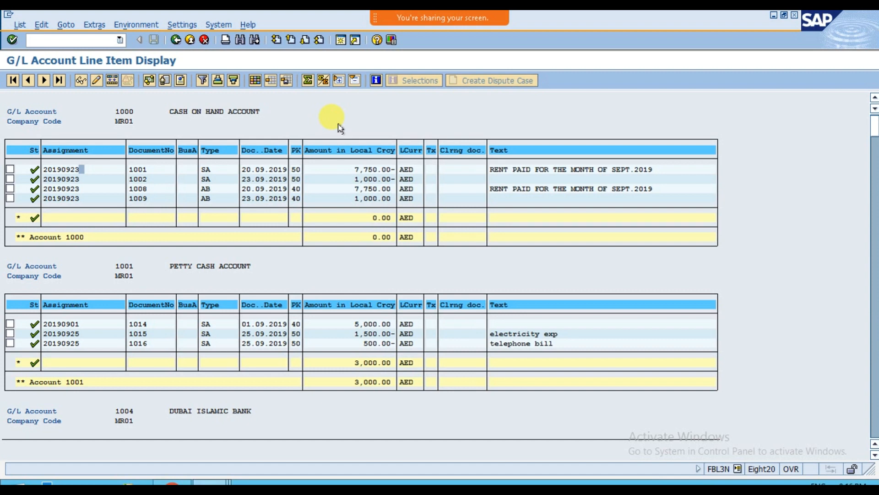
click(209, 481)
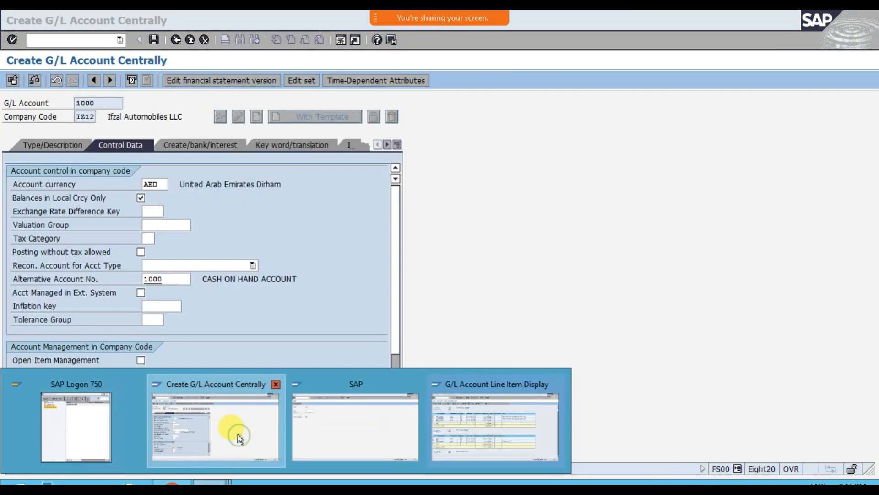
click(234, 434)
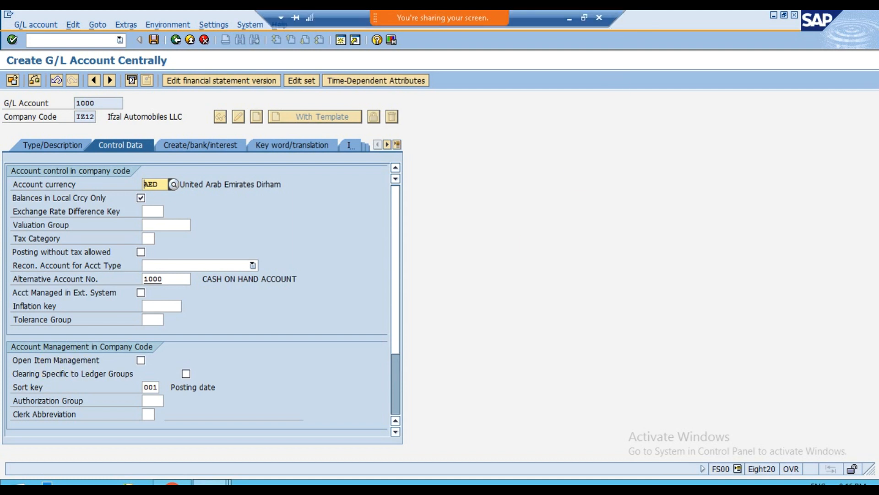
Step: Switch to the SAP ECC 6 system and review the sort key and field status group of account 1000 in company code RAFC
click(576, 20)
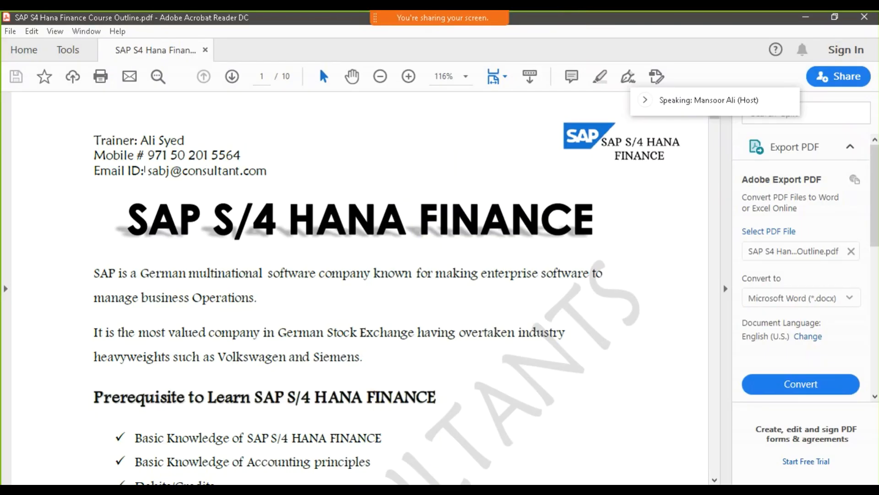
mouse_move(454, 489)
click(513, 426)
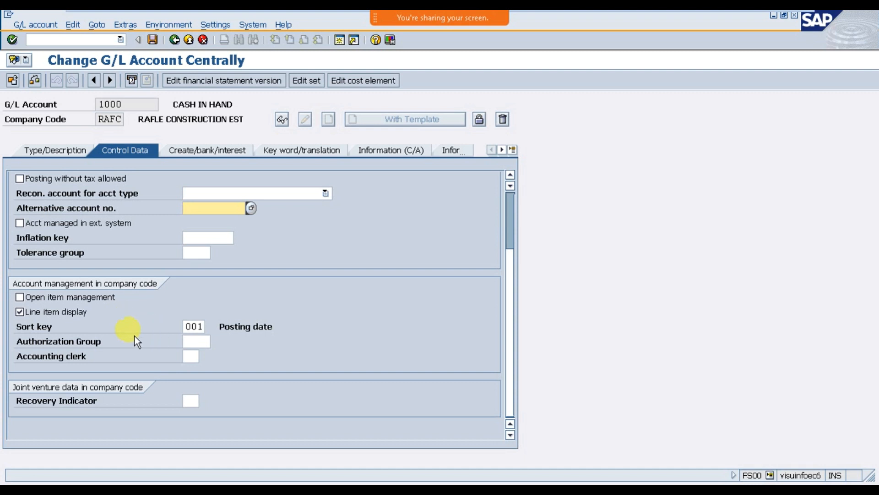
click(68, 328)
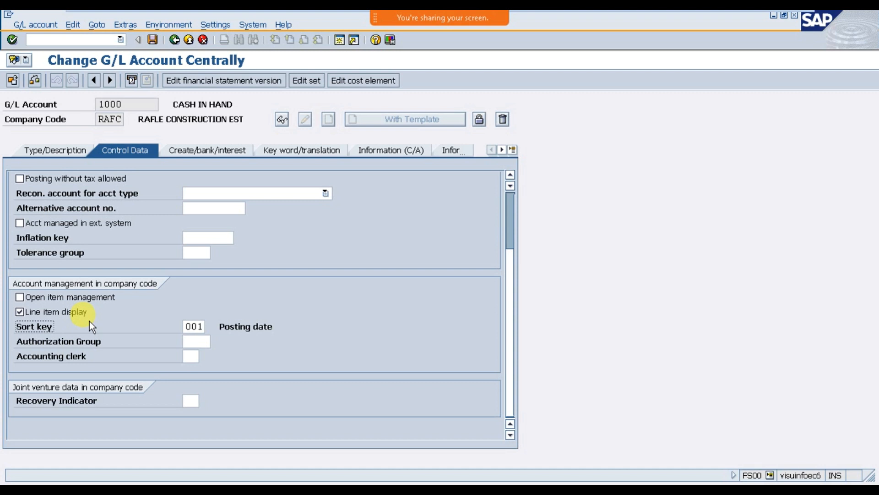
click(213, 154)
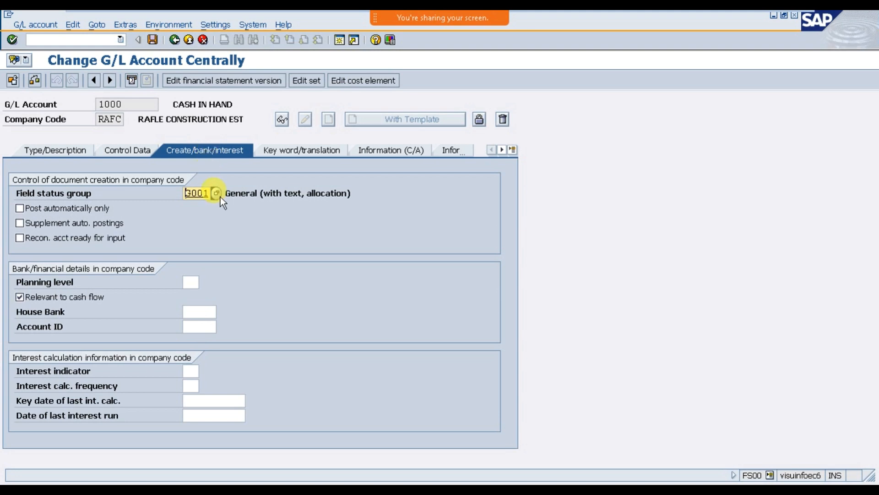
Step: Return to the new account in company code IZ12 and open the list of available field status groups
mouse_move(660, 22)
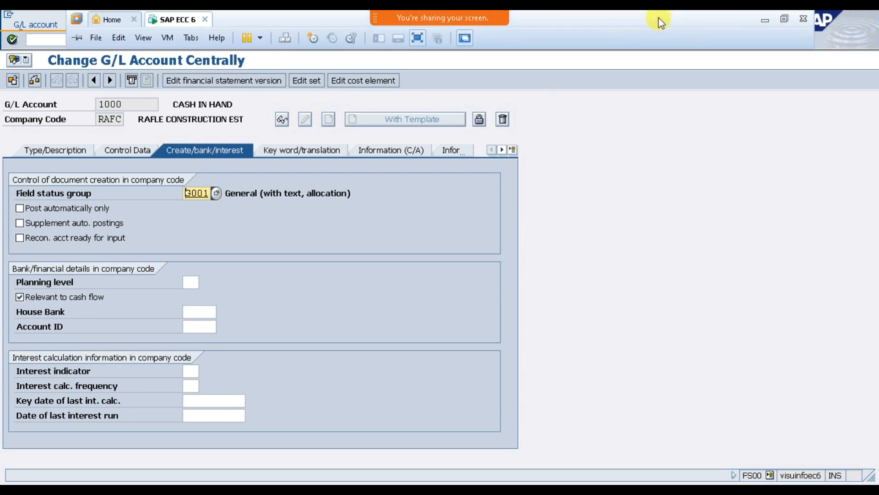
click(765, 24)
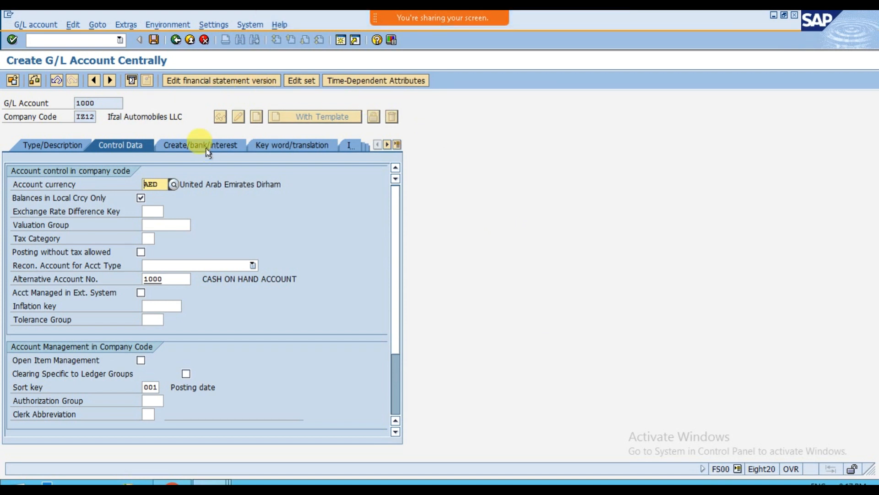
click(207, 151)
drag(12, 183, 80, 183)
click(153, 184)
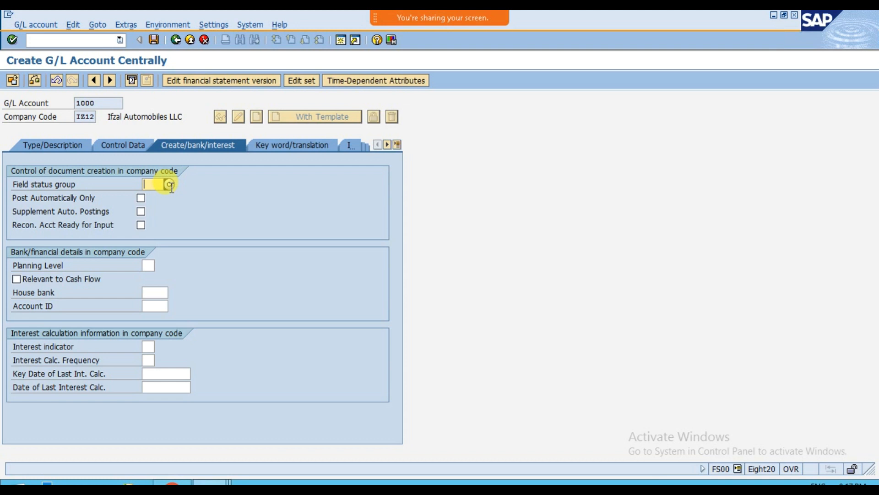
click(169, 184)
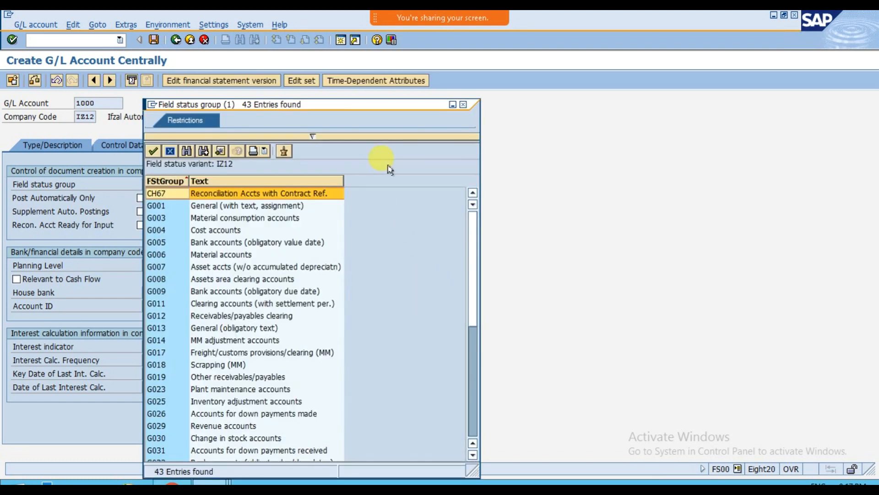
drag(387, 110, 457, 114)
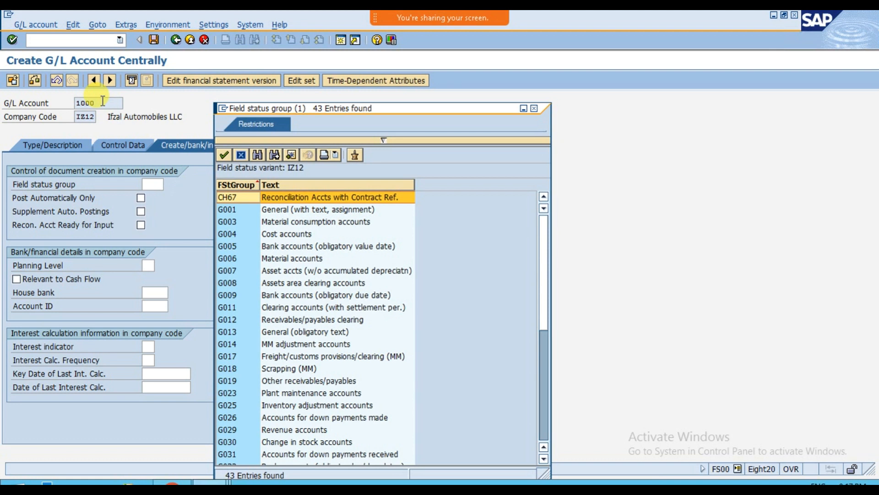
Step: Compare the general, cost, revenue and bank field status groups and assign G001, General (with text, assignment), to the account
click(265, 234)
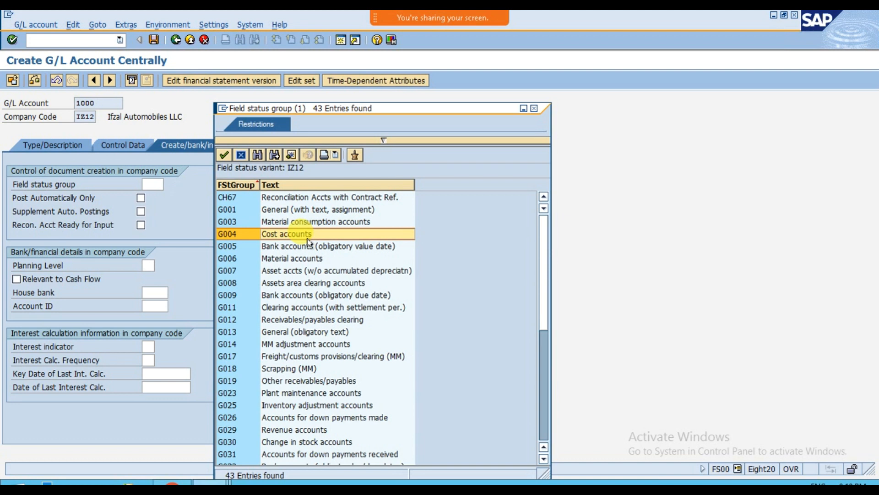
click(290, 212)
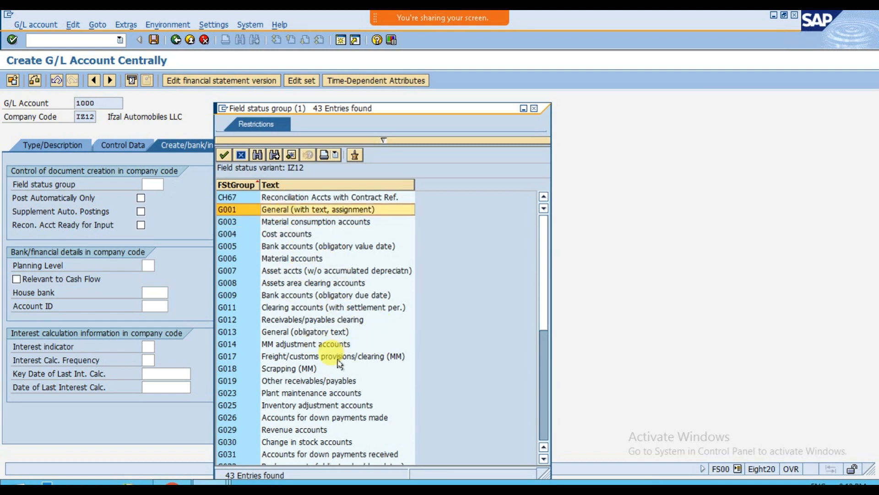
click(289, 234)
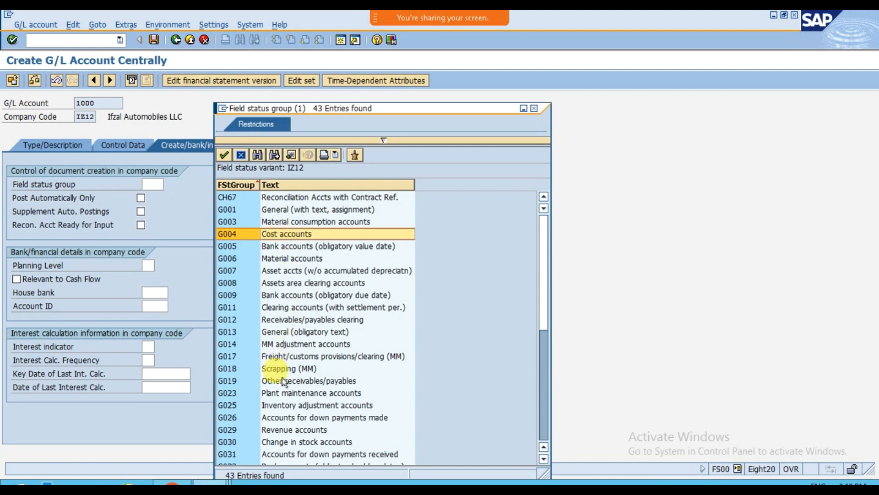
click(282, 430)
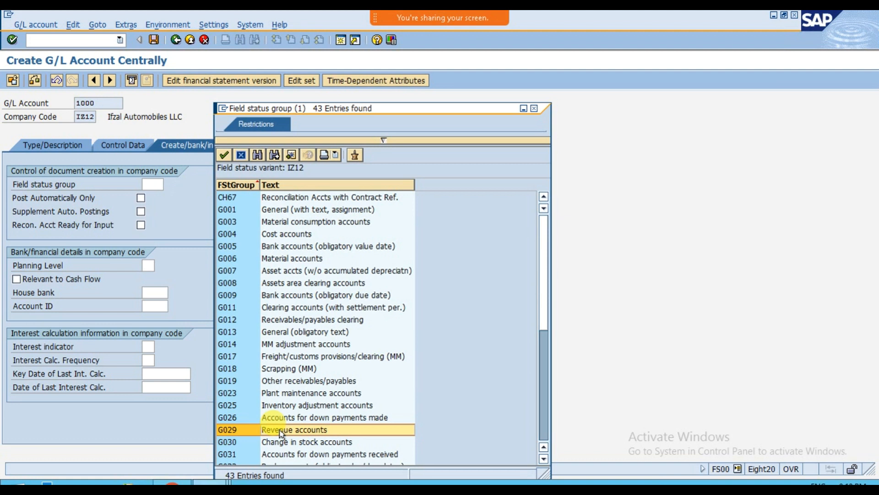
click(249, 210)
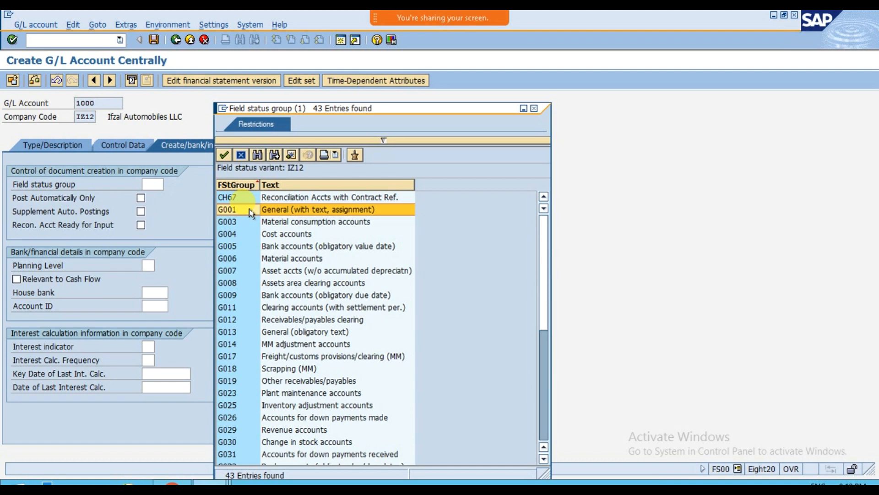
click(292, 295)
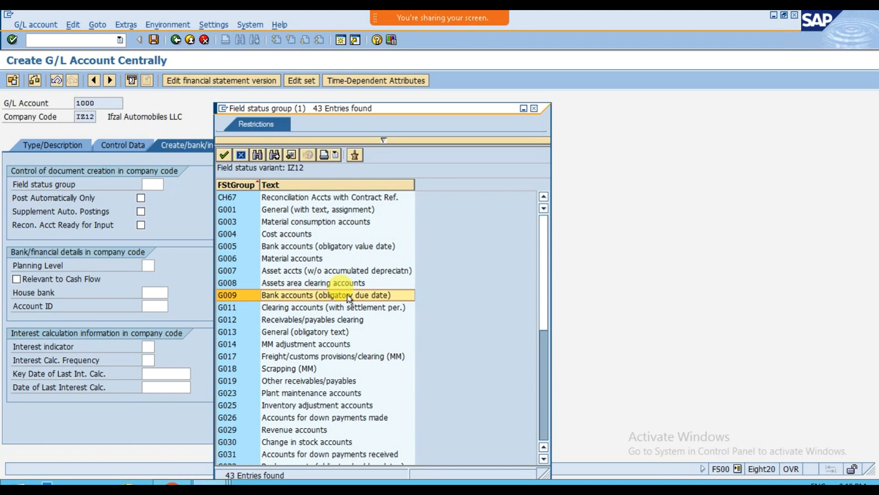
click(306, 211)
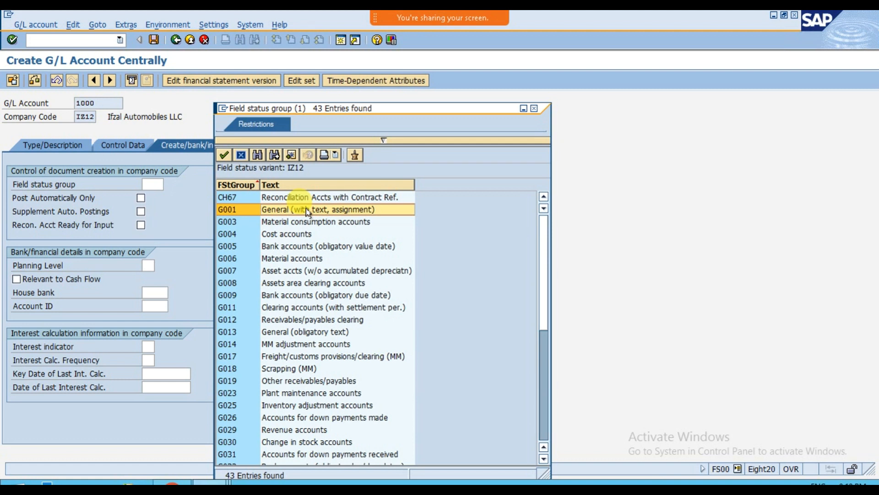
double_click(307, 210)
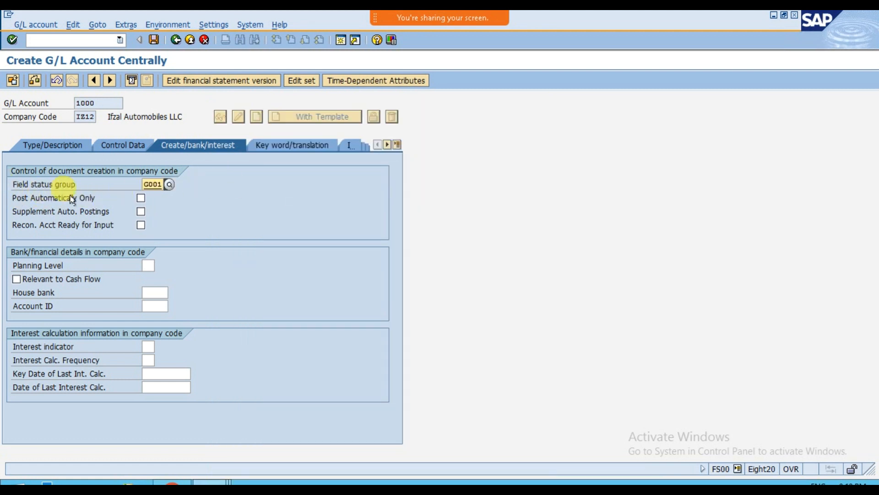
click(141, 198)
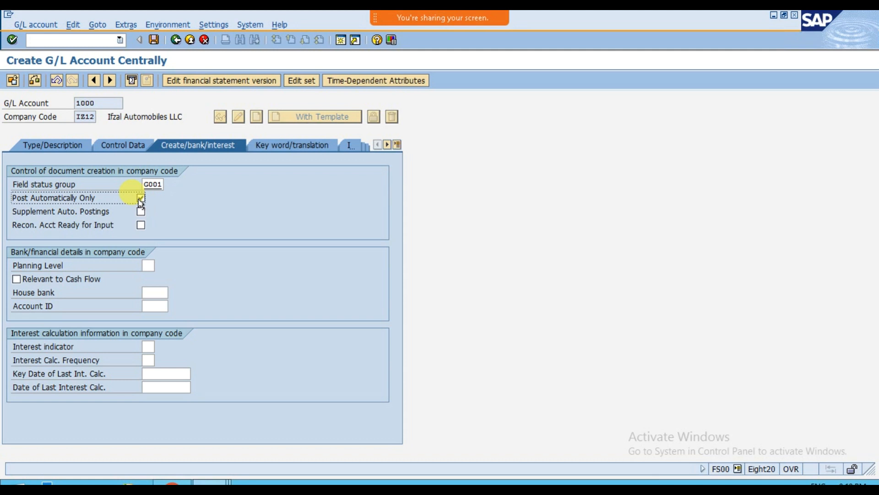
click(140, 199)
click(141, 201)
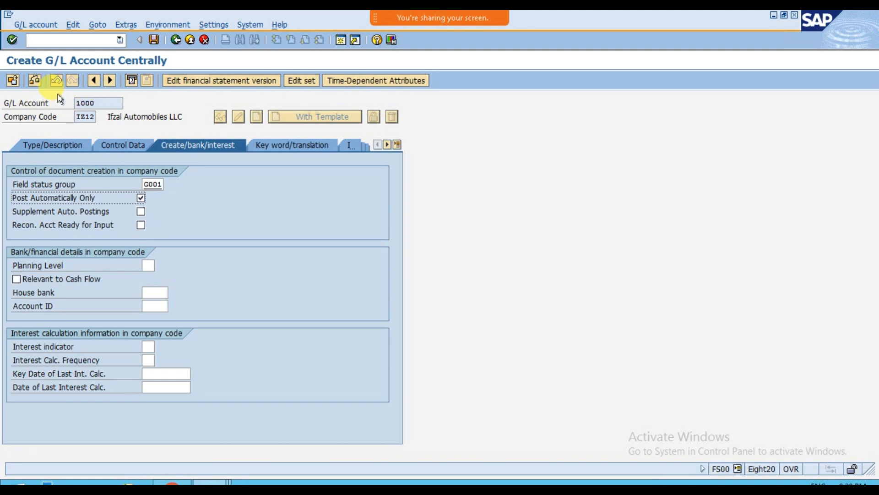
click(140, 199)
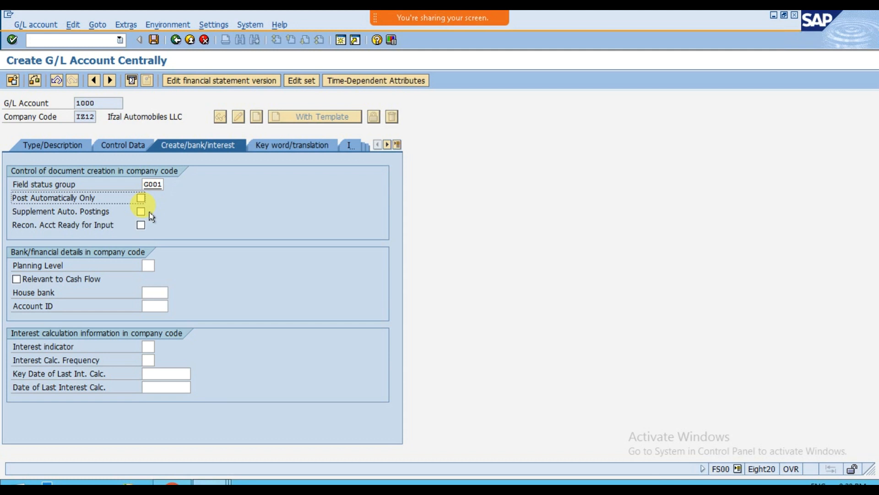
Step: Save G/L account 1000 in company code IZ12 and switch to the SAP ECC 6 system
click(154, 40)
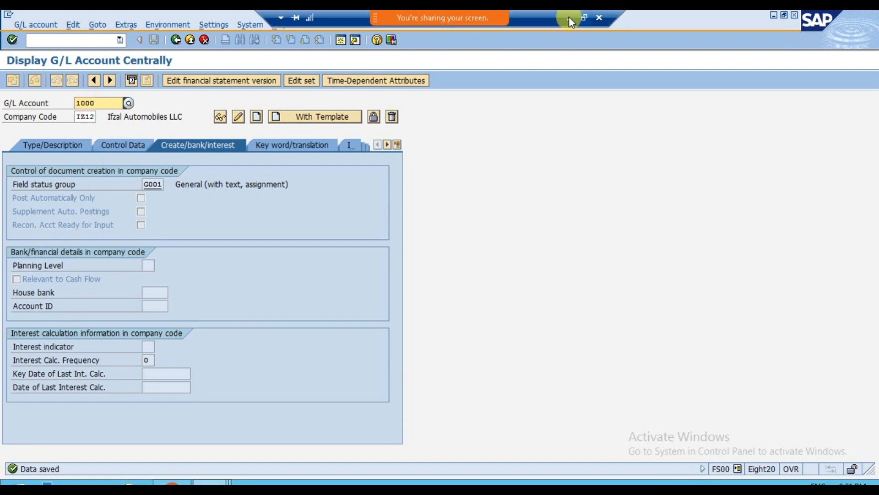
click(568, 18)
mouse_move(453, 470)
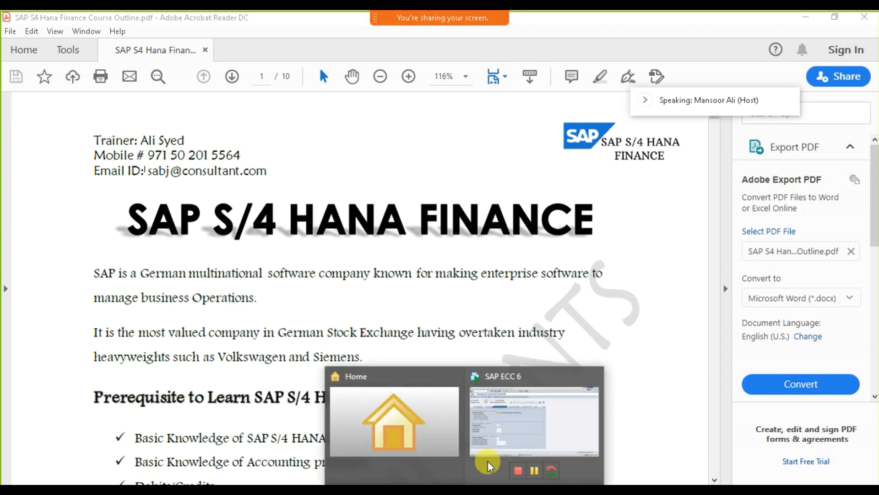
click(521, 425)
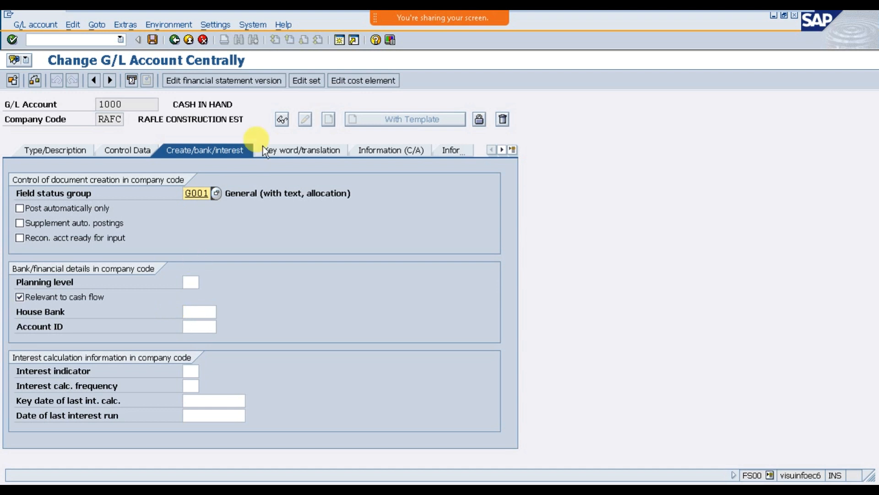
Step: Review the key words, translation, creation date and creator of account 1000 in company code RAFC
click(303, 150)
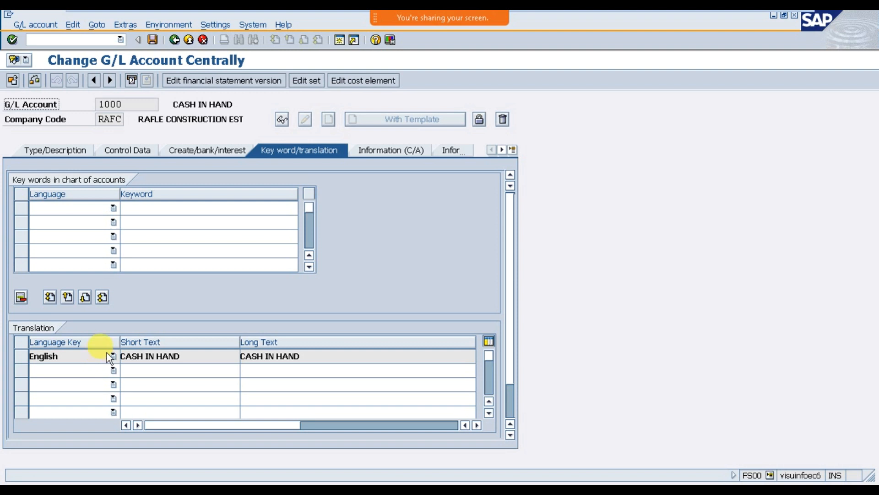
click(387, 153)
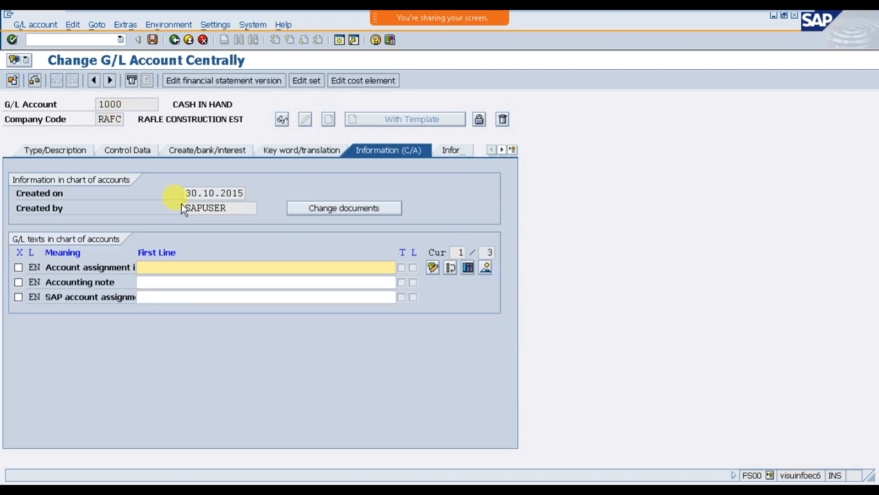
drag(188, 193, 281, 181)
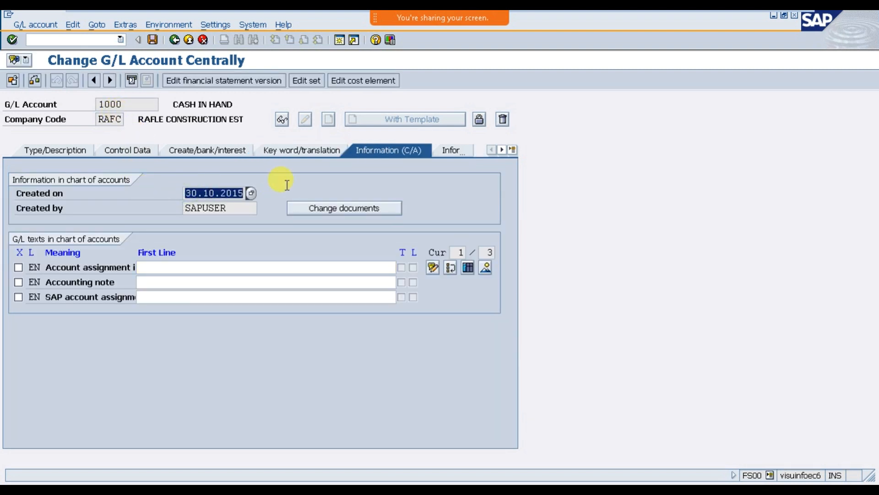
drag(248, 208, 174, 204)
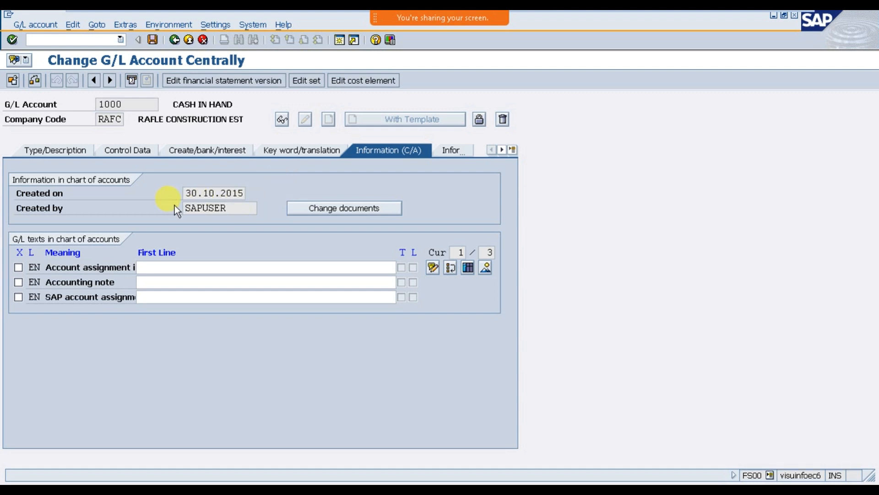
Step: Recheck the control data, document creation settings and type/description of account 1000 in company code RAFC
click(81, 153)
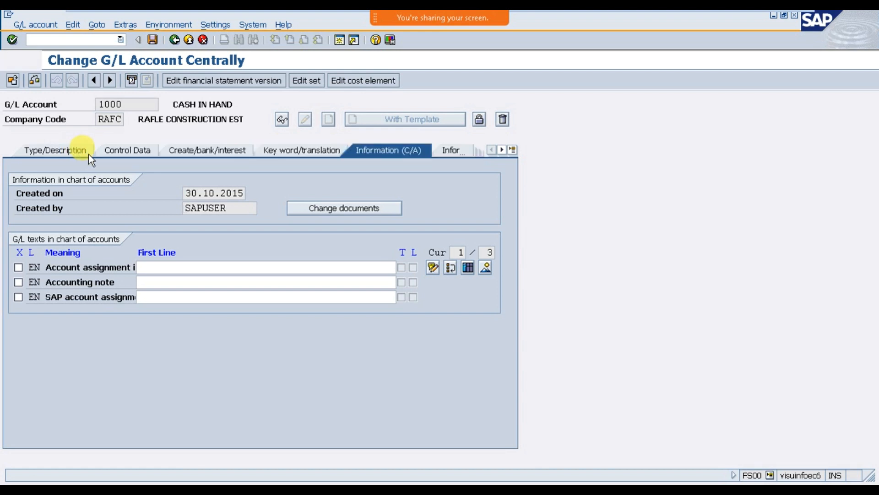
click(133, 153)
click(195, 152)
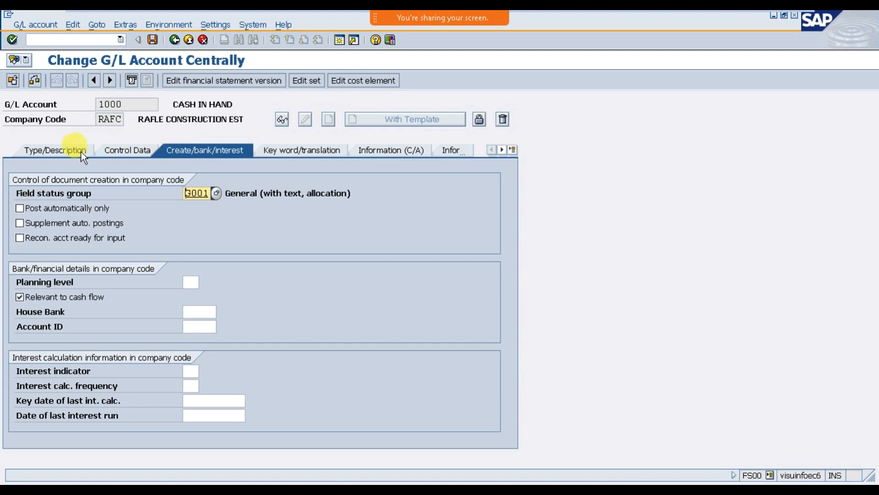
click(67, 161)
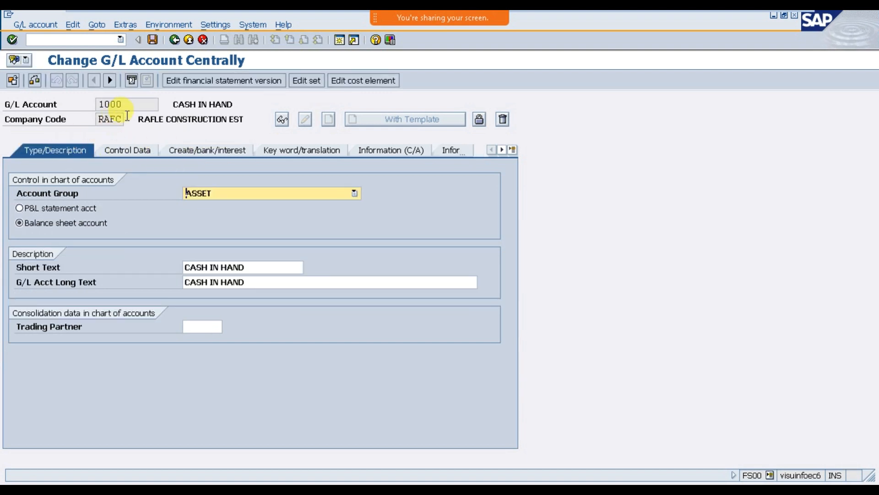
Step: Switch back to the system with company code IZ12 and start creating G/L account 1001 there
mouse_move(687, 15)
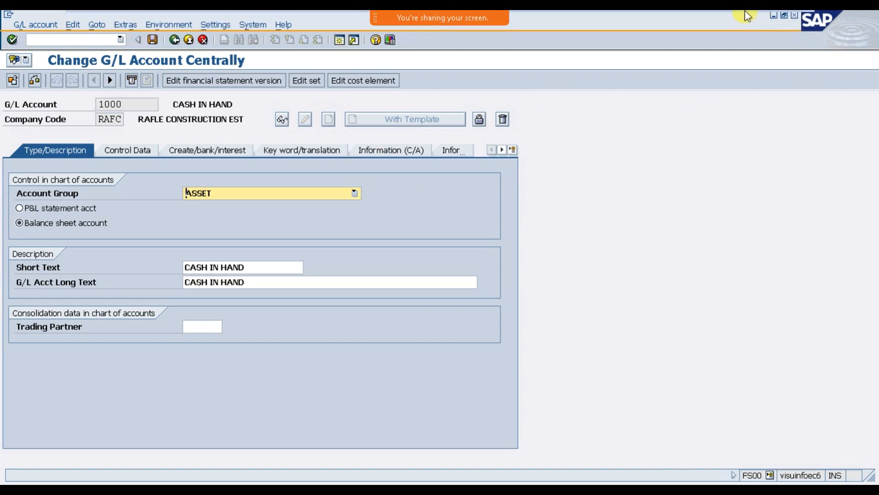
click(764, 17)
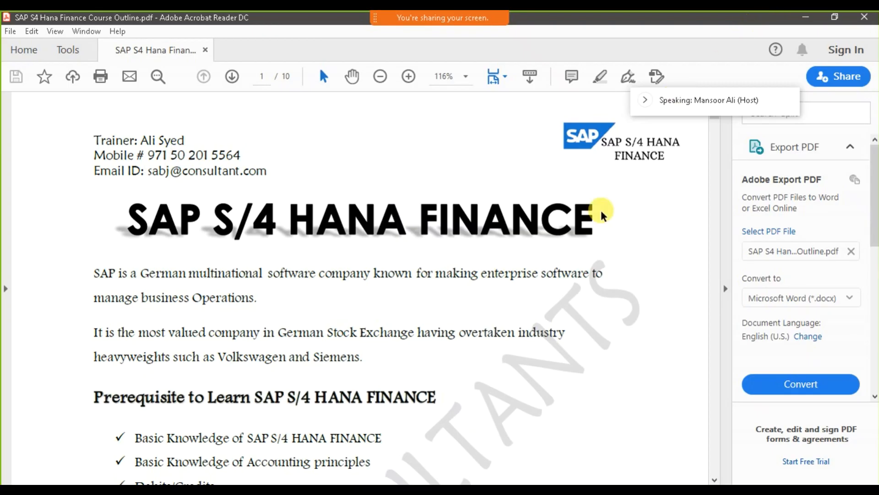
click(531, 488)
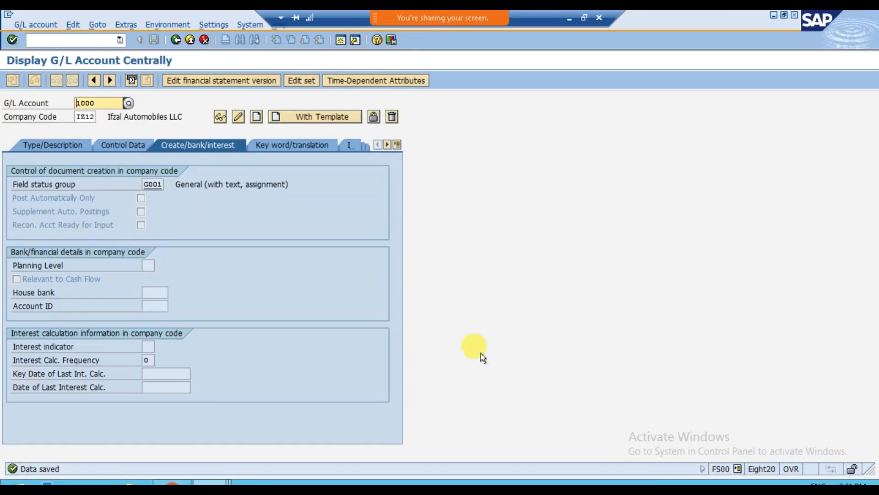
click(110, 104)
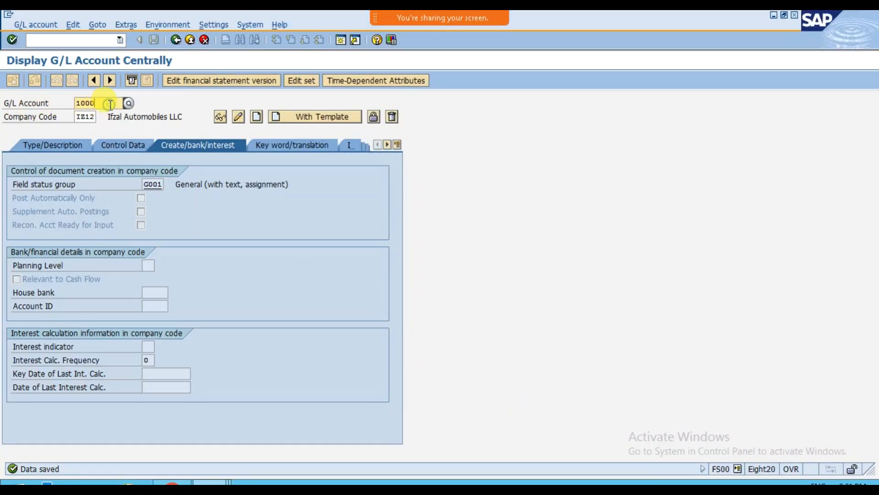
click(65, 144)
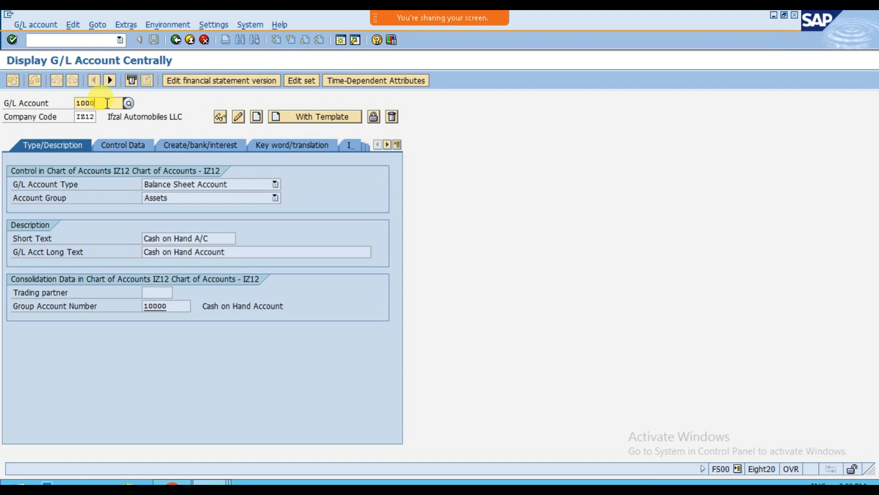
key(BackSpace)
text(1)
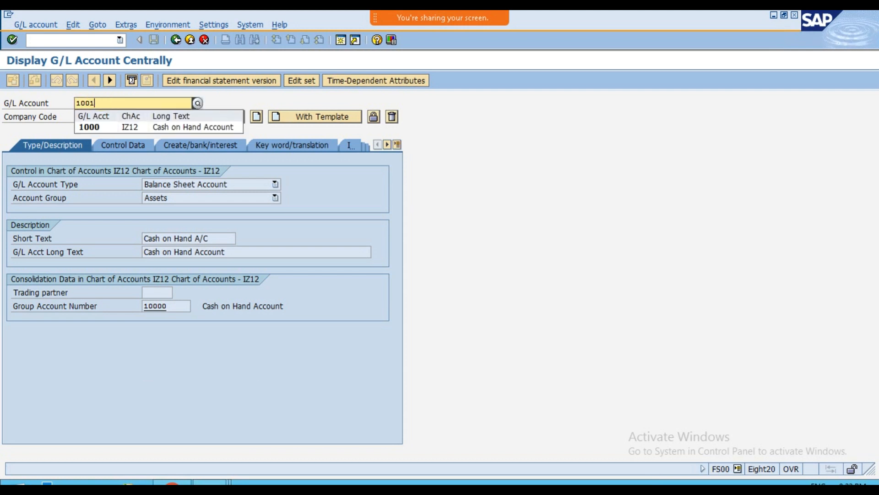
click(256, 118)
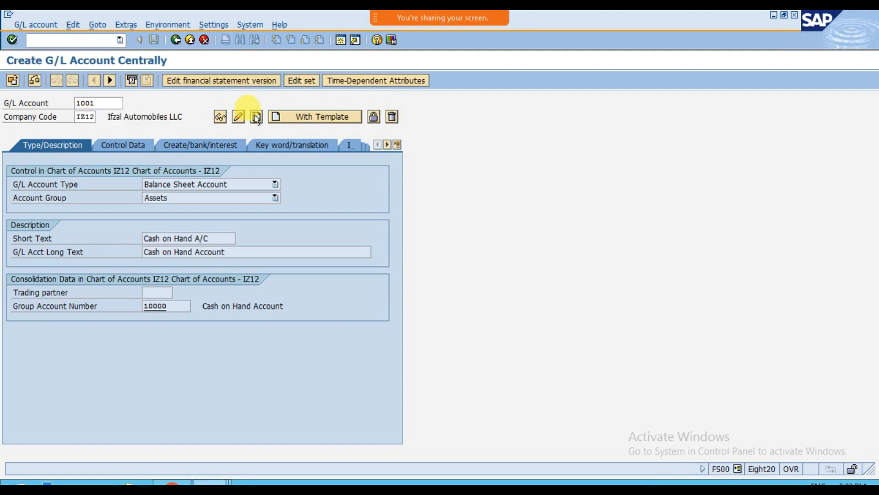
Step: Assign account group Assets, short text Petty Cash A/C and long text Petty Cash Account to account 1001
click(177, 187)
click(177, 193)
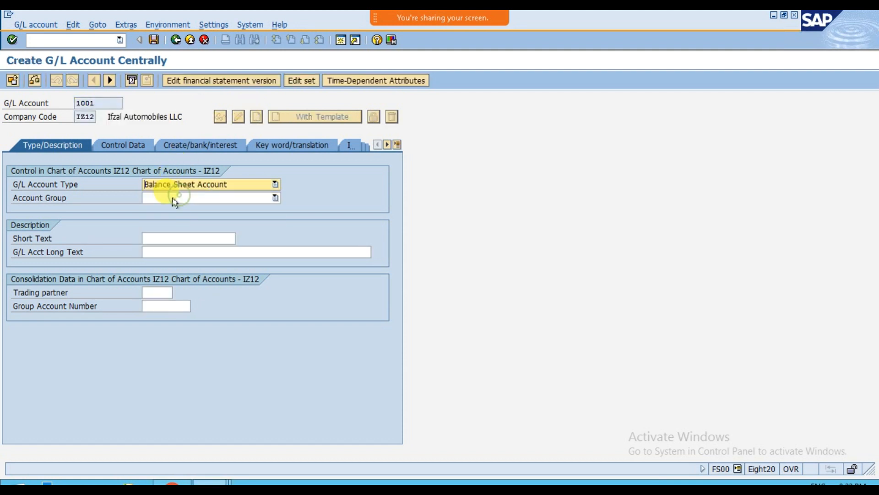
click(174, 202)
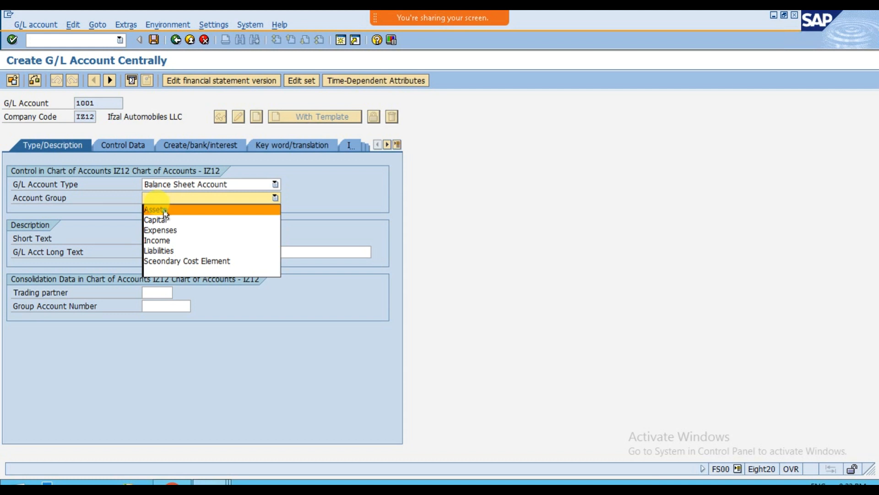
click(151, 207)
click(166, 239)
text(Petty Cash A/C)
key(Tab)
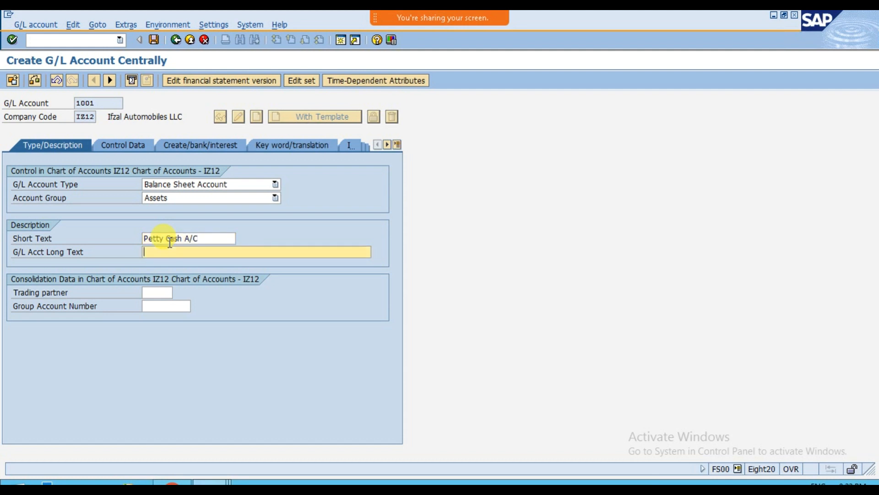
text(Petty Cash Account)
Step: Look up the group account numbers, sort them by account, and assign 10001, Petty Cash Account
click(175, 306)
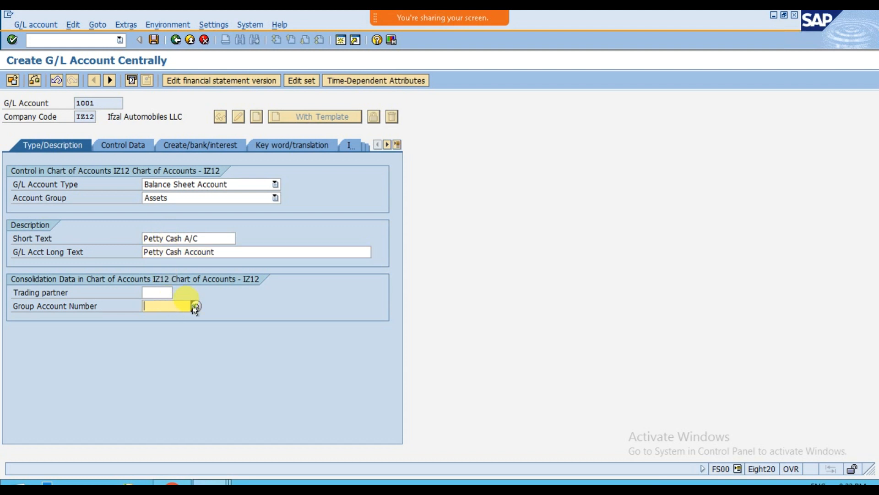
click(196, 306)
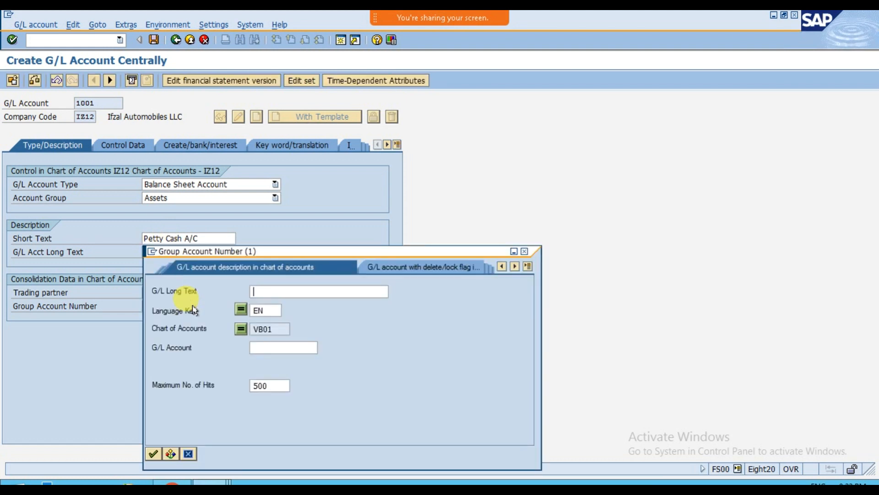
key(Return)
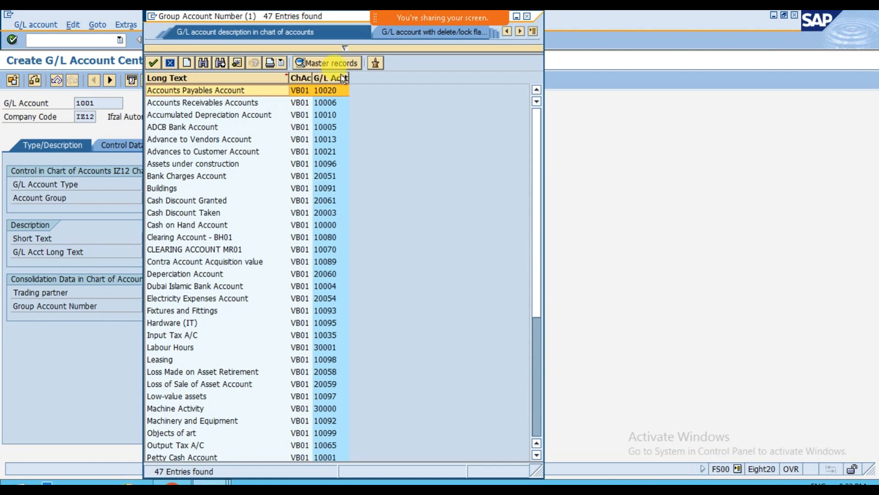
click(341, 75)
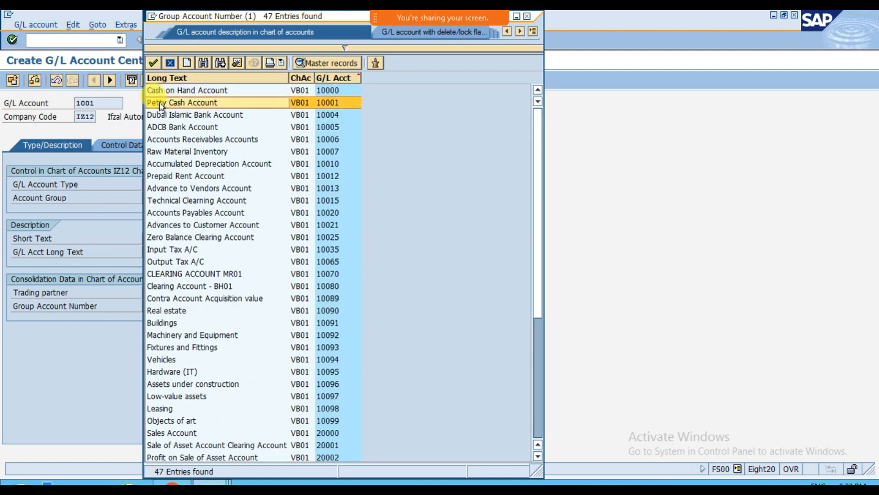
click(160, 104)
Step: In the control data, enable balances in local currency only and choose 1001, Petty Cash Account, as the alternative account number
click(135, 145)
click(140, 198)
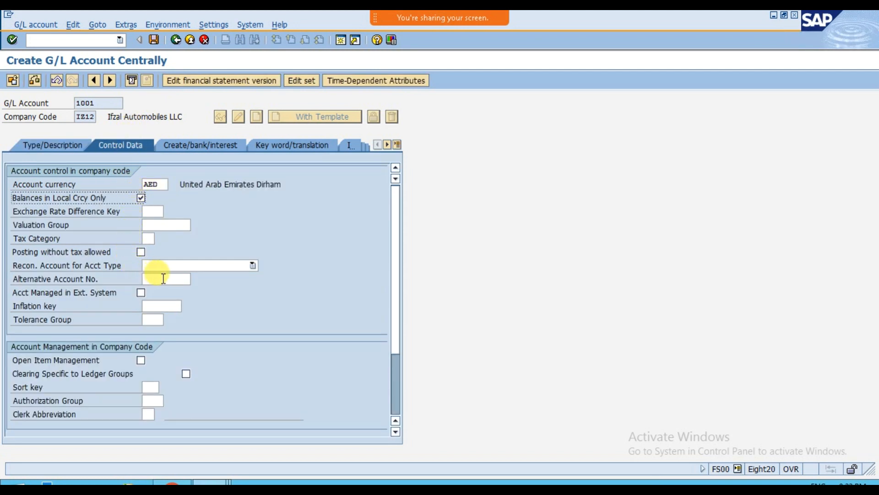
click(161, 278)
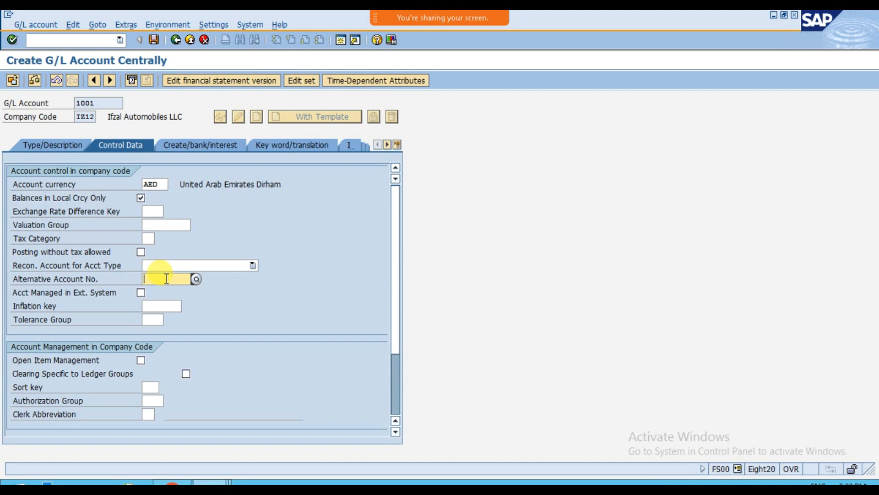
click(196, 279)
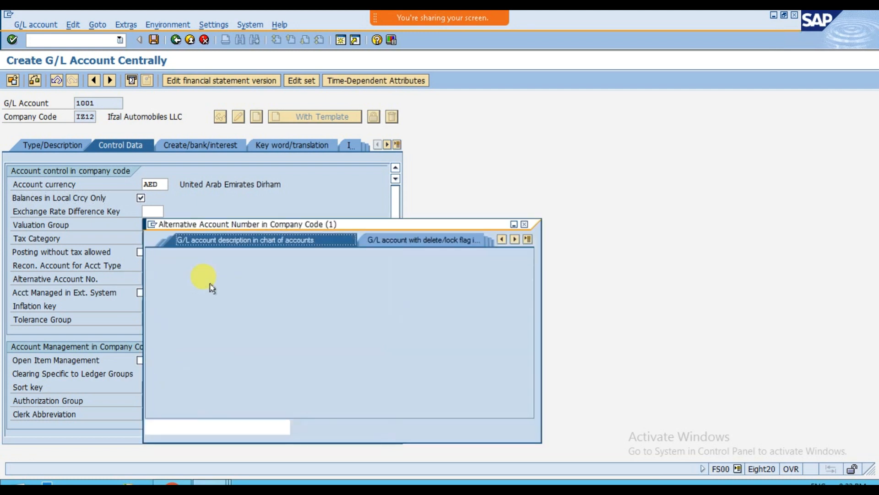
key(Return)
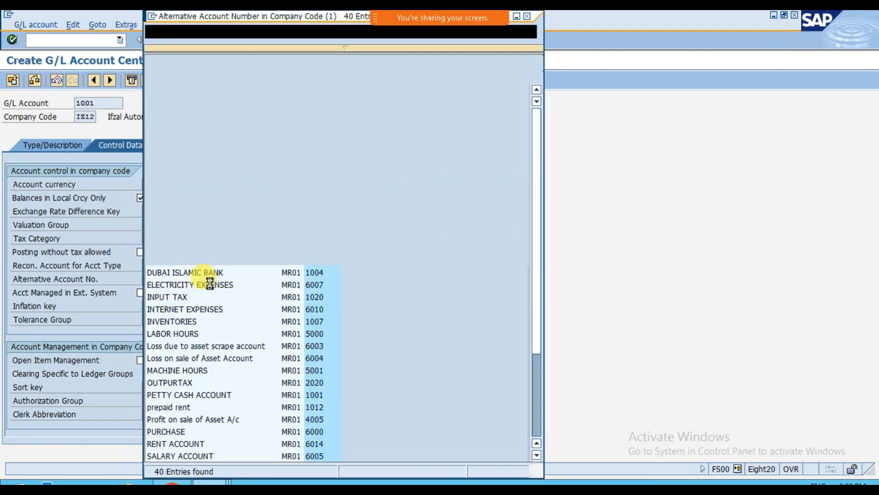
click(325, 79)
click(279, 107)
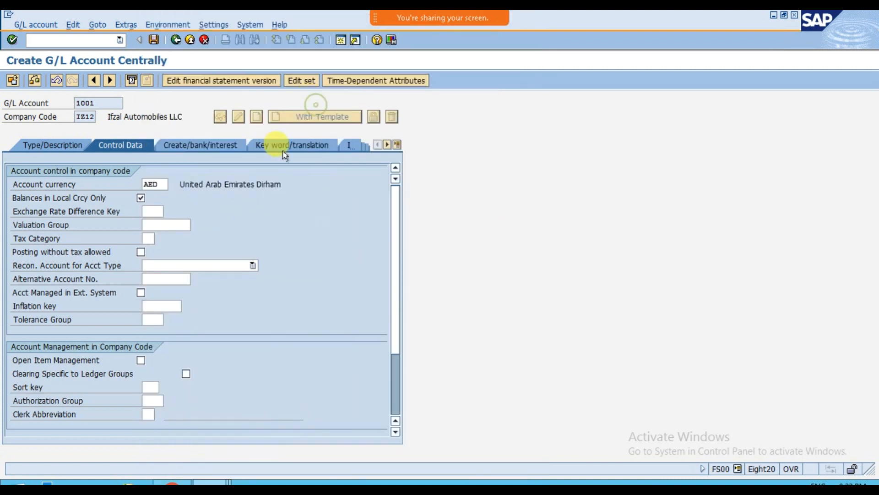
double_click(320, 103)
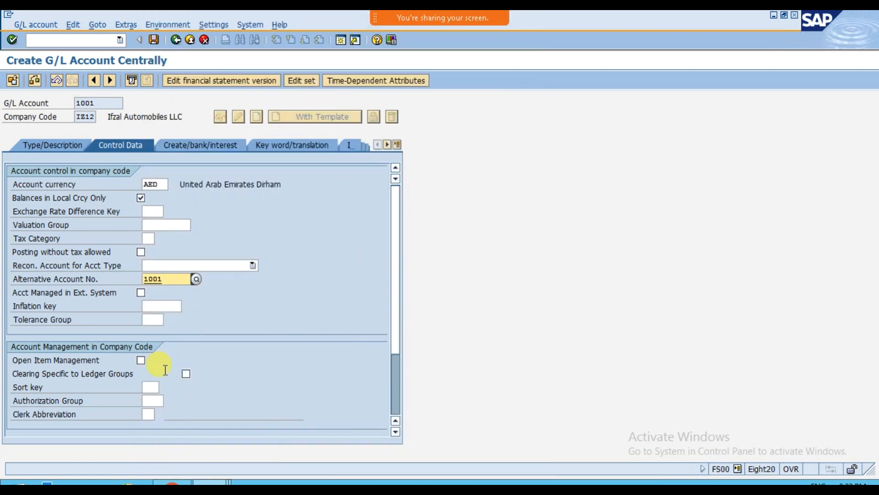
Step: Set the account's sort key to 001, Posting date
click(151, 387)
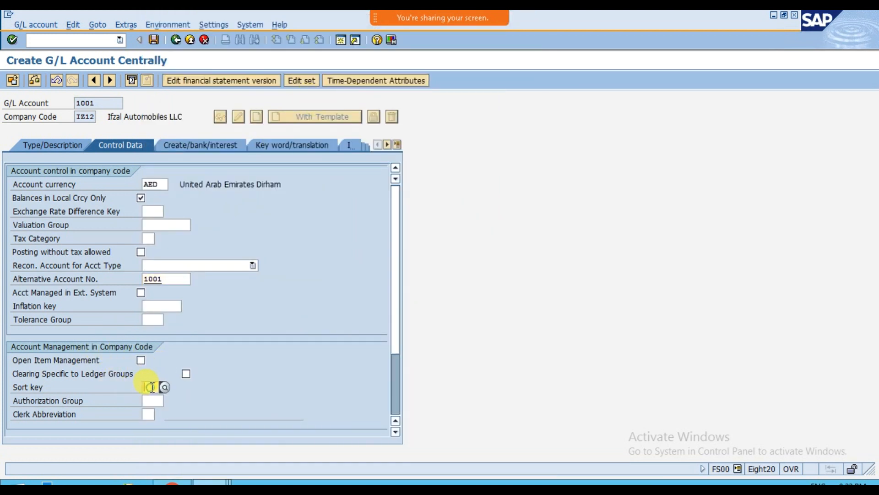
text(001)
key(Return)
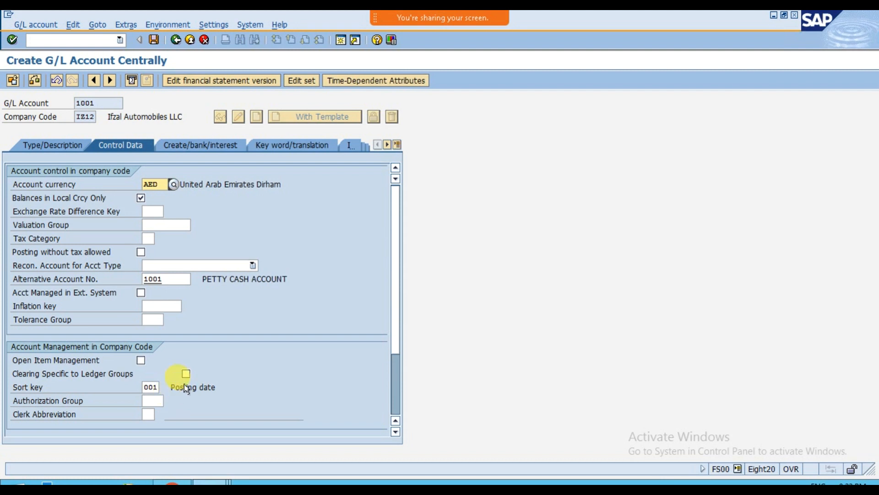
Step: Assign field status group G001, General (with text, assignment), and save account 1001
click(195, 145)
click(152, 186)
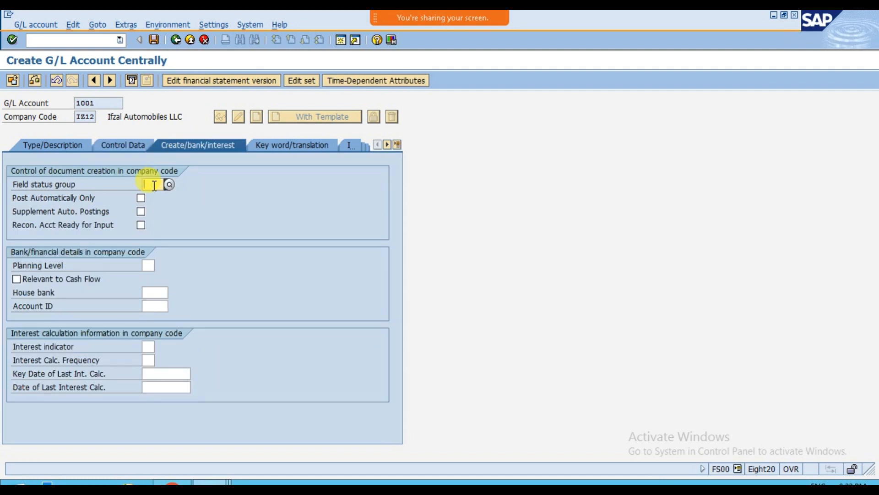
text(g001)
key(Return)
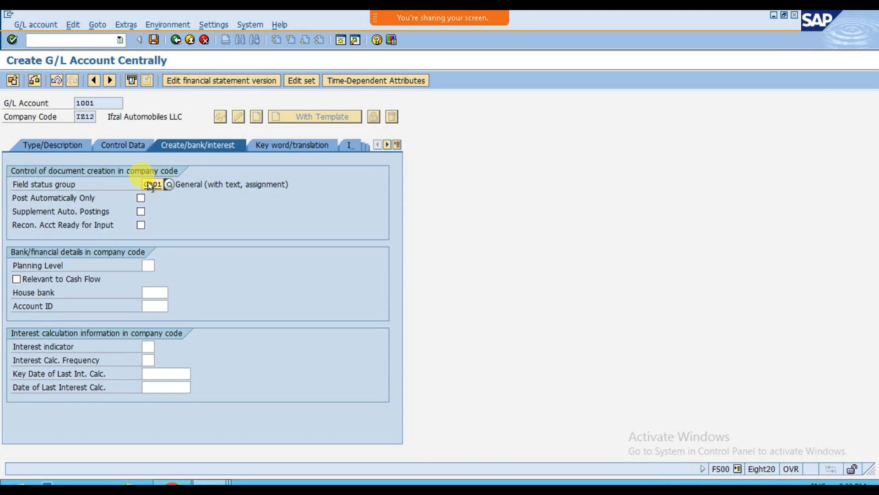
click(154, 40)
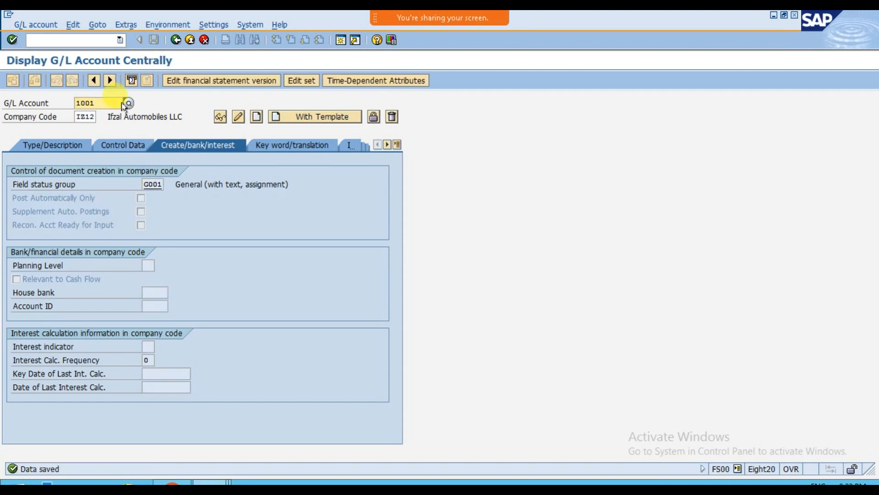
Step: Return to the type/description of account 1001 and enter 1005 as the next G/L account number for company code IZ12
click(101, 105)
click(59, 146)
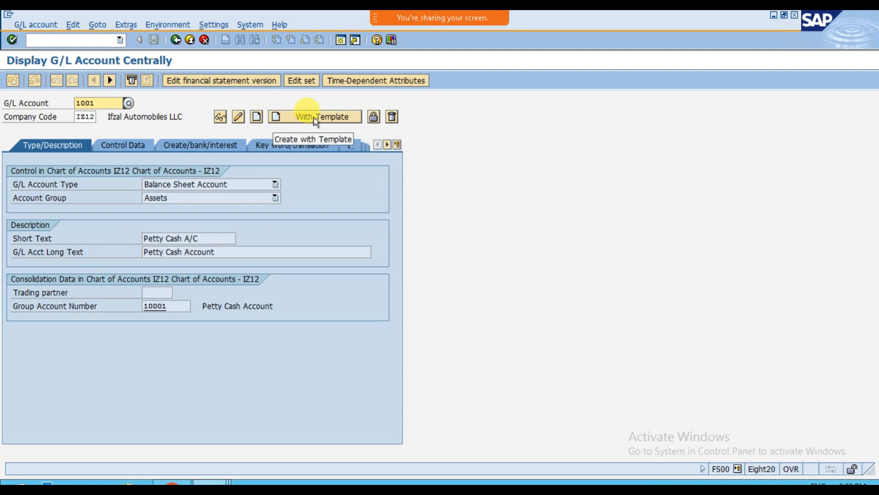
click(105, 103)
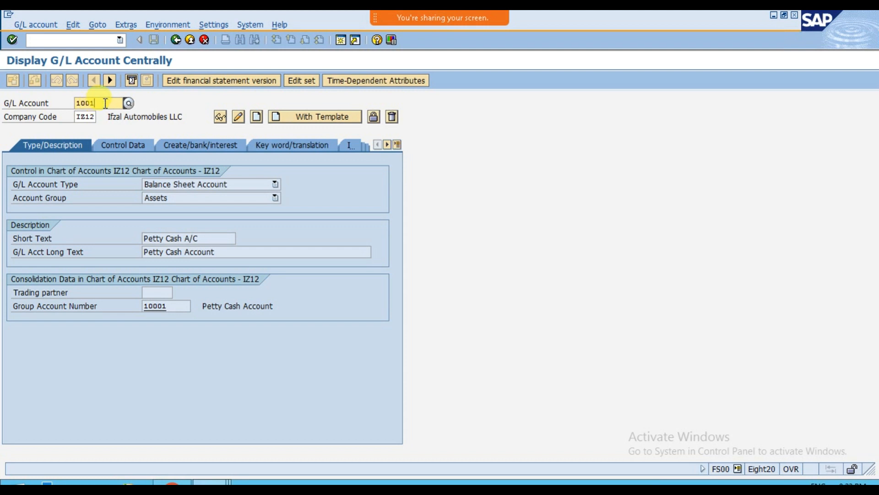
key(BackSpace)
text(5)
click(309, 117)
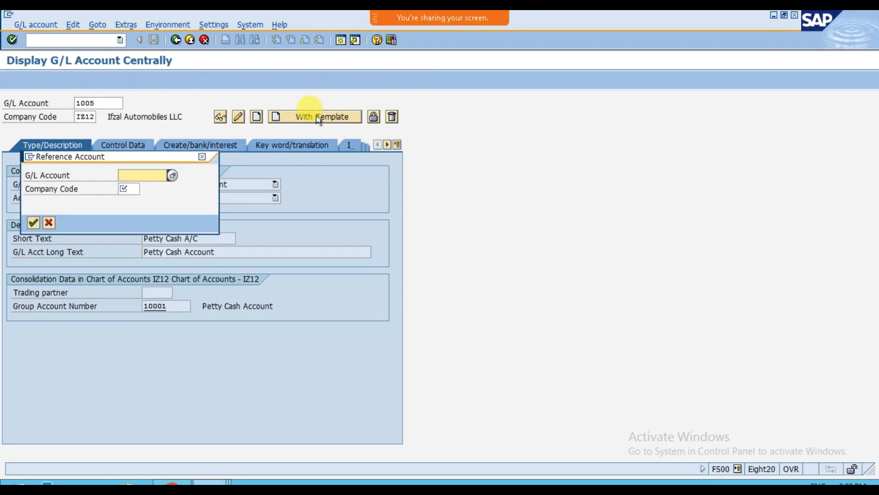
text(1005)
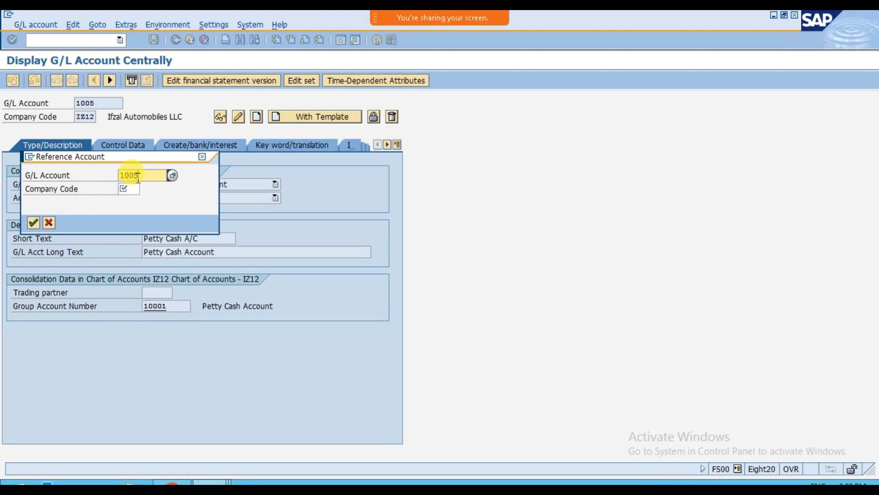
key(Tab)
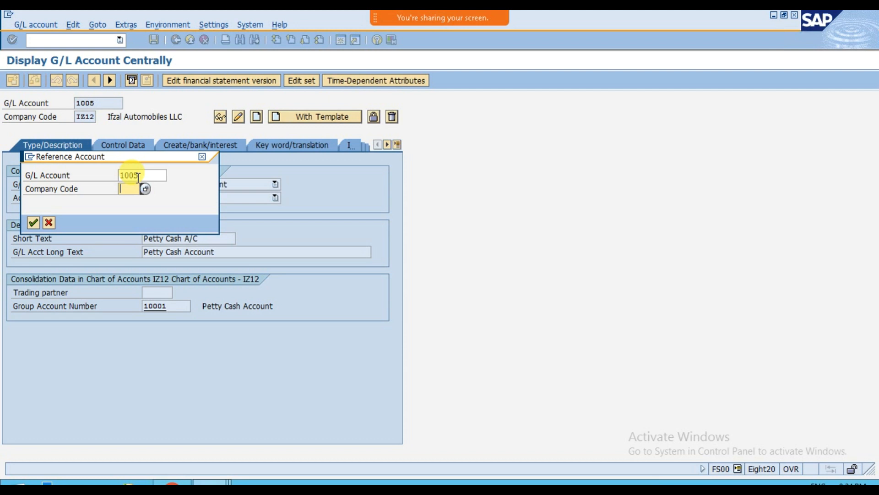
key(Escape)
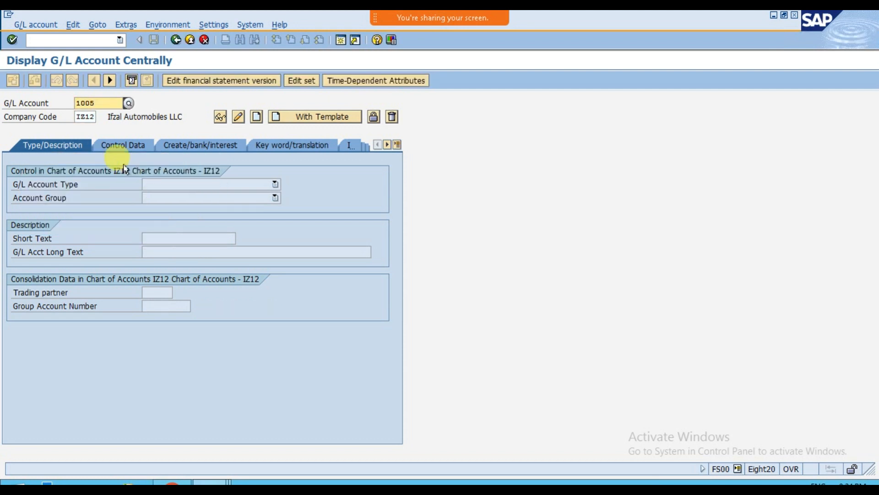
Step: Create G/L account 1005 in company code IZ12 from a template, using reference account 1005 of company code SU12
click(109, 106)
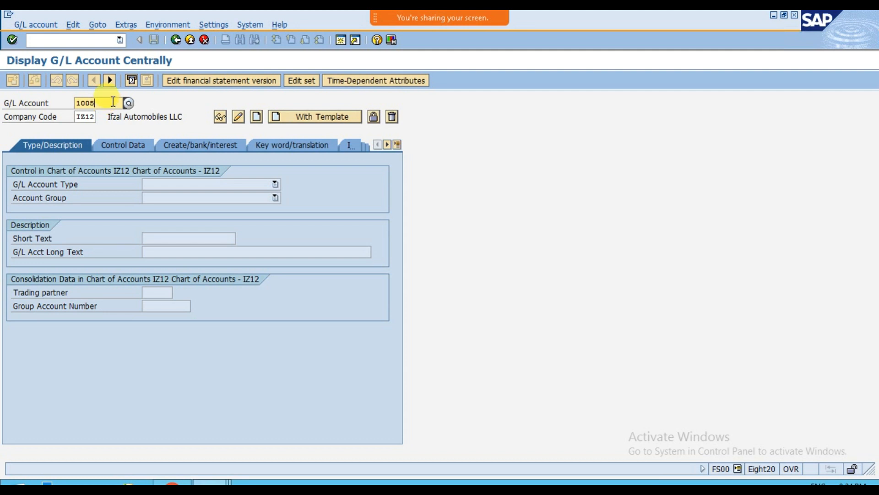
click(112, 102)
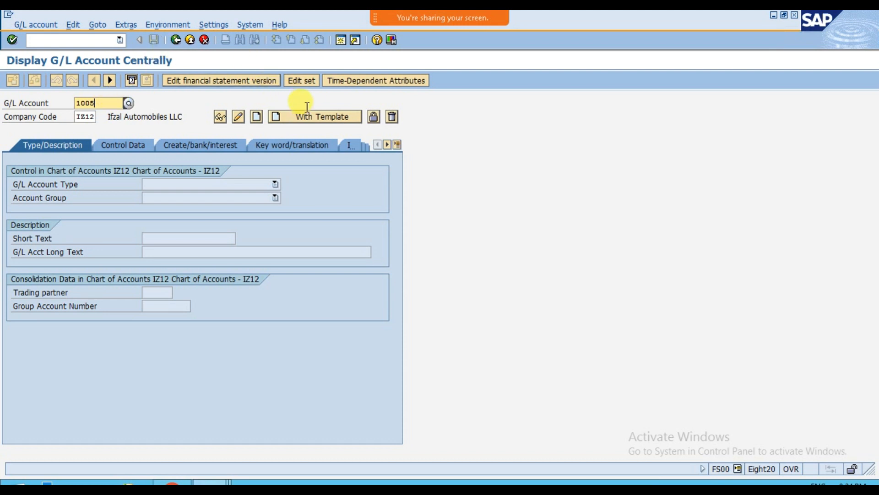
click(255, 117)
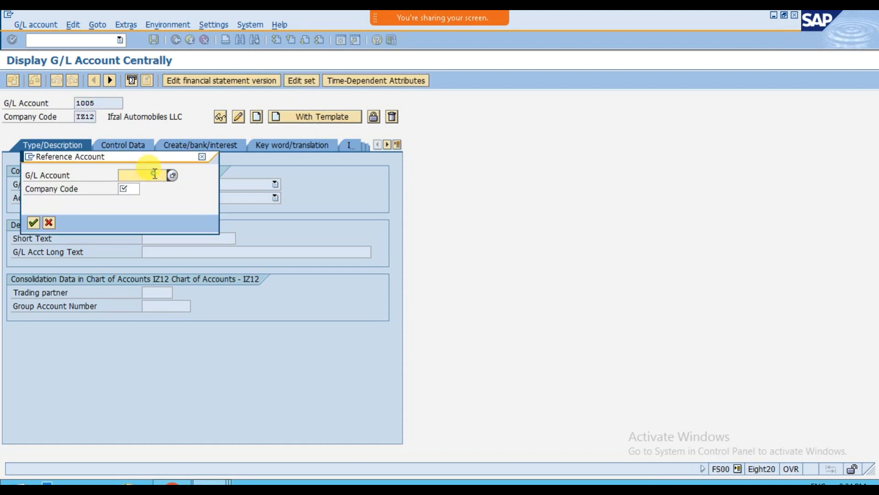
text(1005)
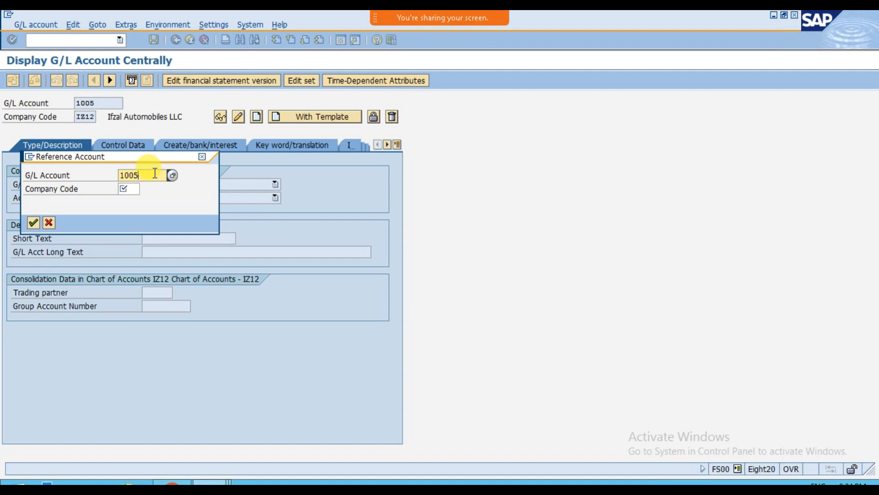
key(Tab)
text(su12)
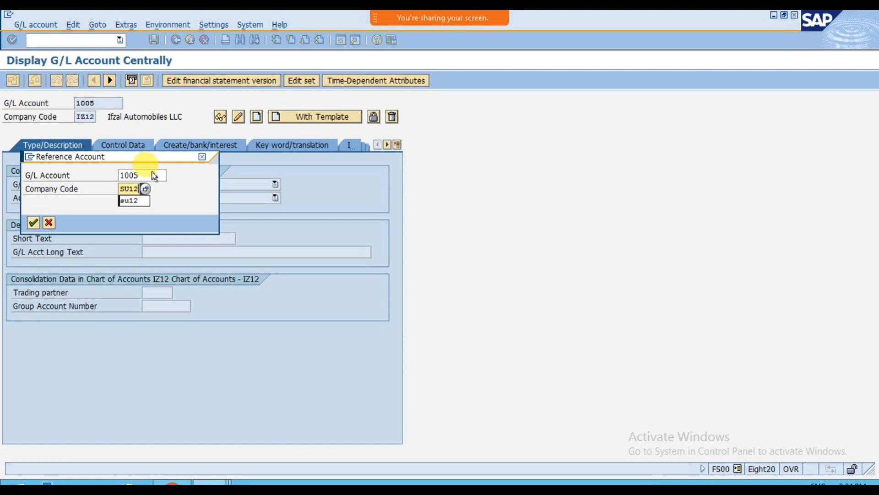
key(Return)
key(Return)
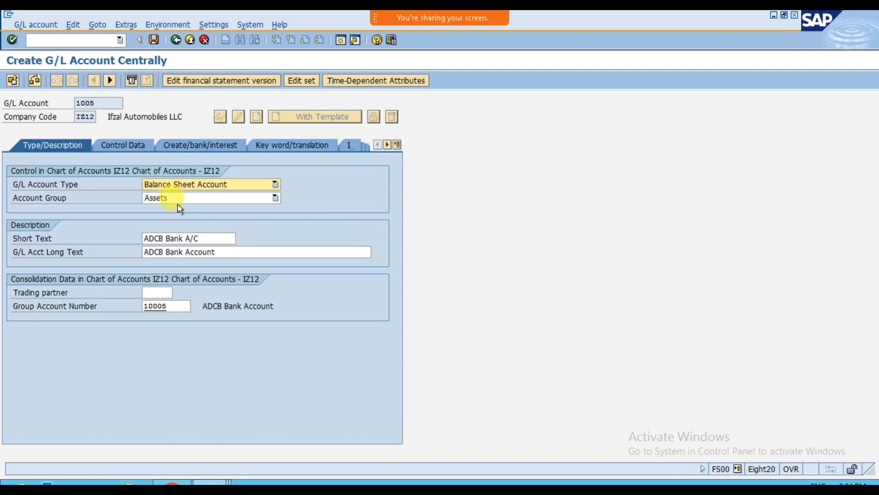
Step: Check the copied description, control data and create/bank/interest settings of account 1005, and save the account
click(205, 239)
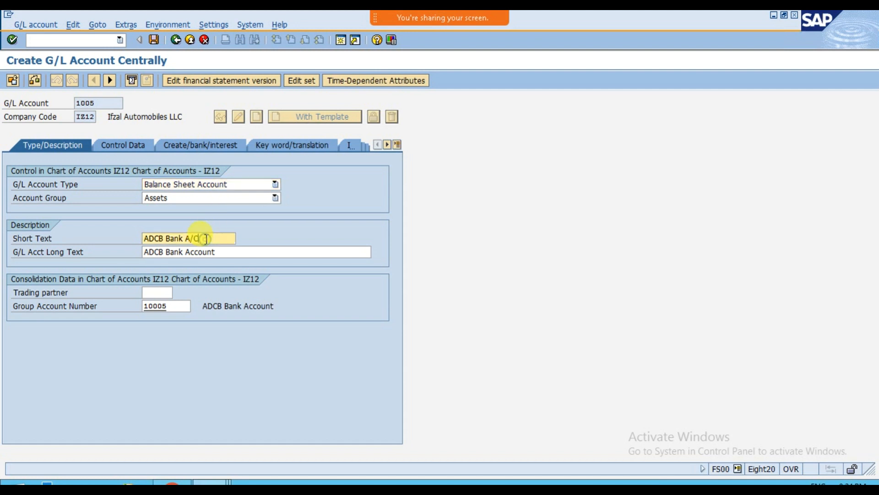
click(181, 305)
click(129, 146)
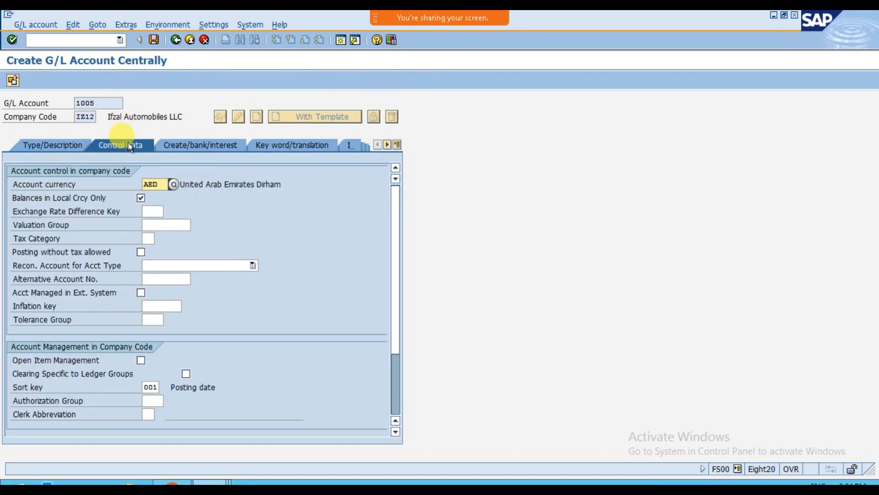
click(191, 147)
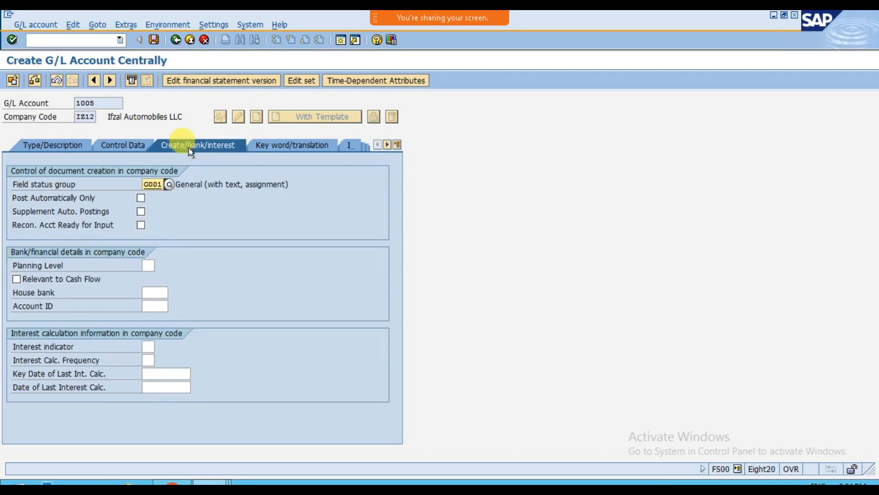
click(86, 147)
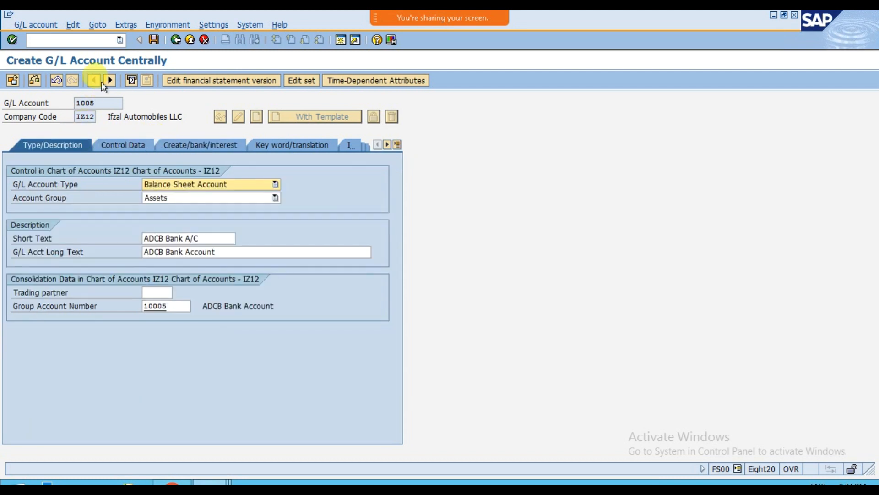
click(154, 40)
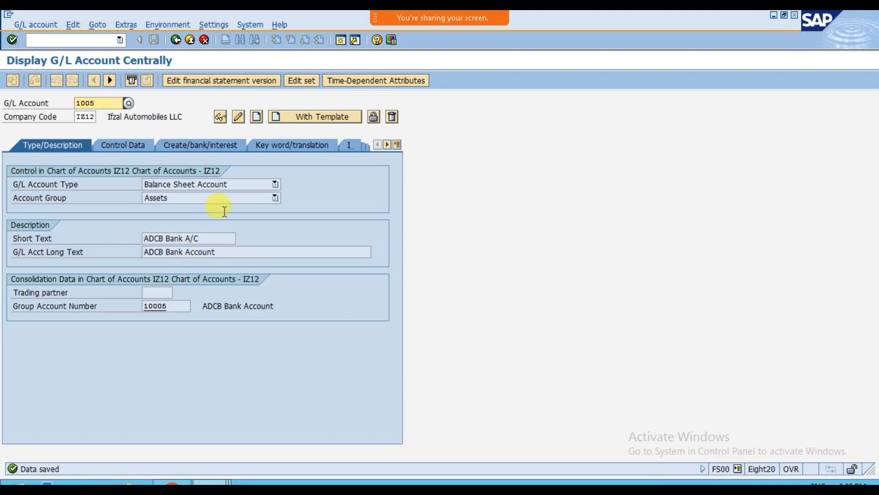
Step: Review the control data and type/description of the saved account 1005, including the available G/L account types
click(116, 147)
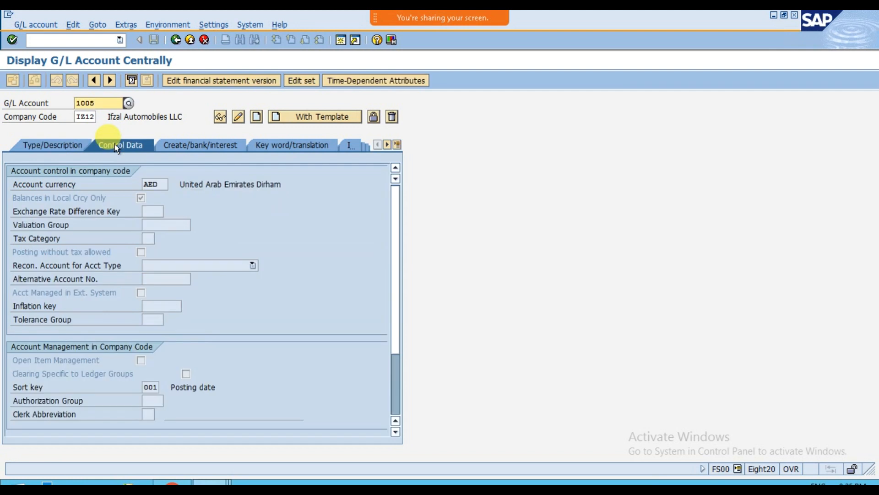
click(67, 145)
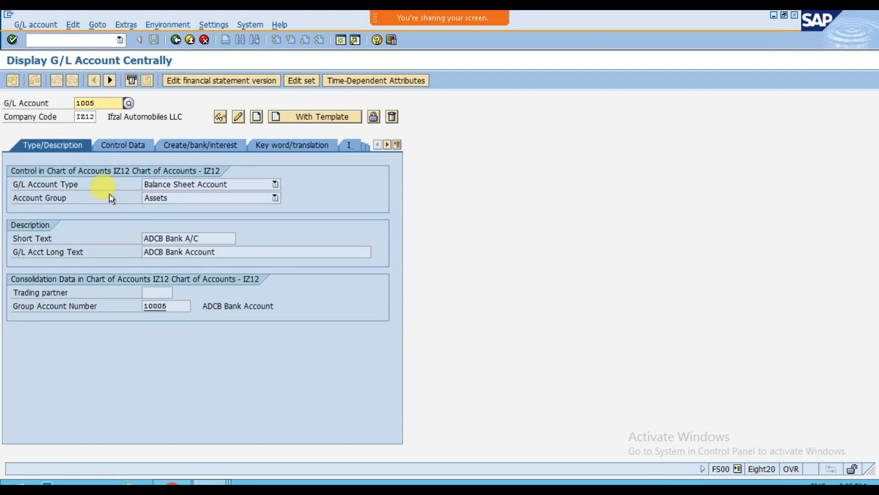
click(224, 253)
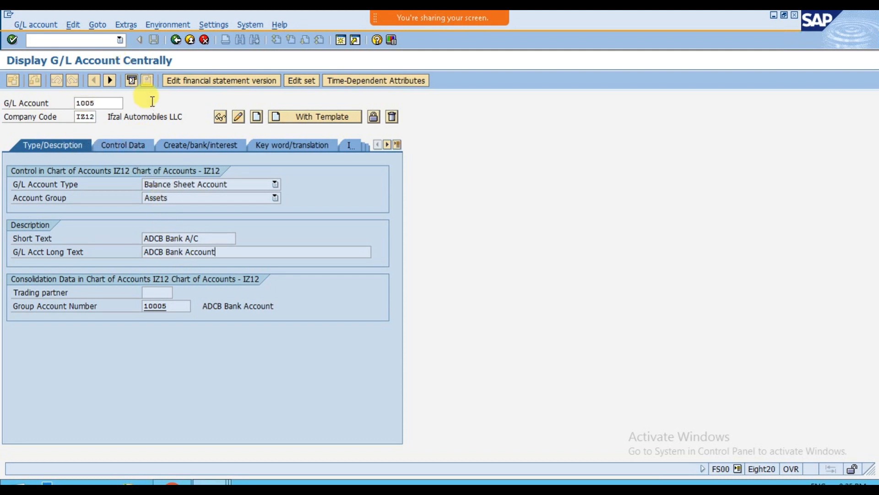
click(117, 102)
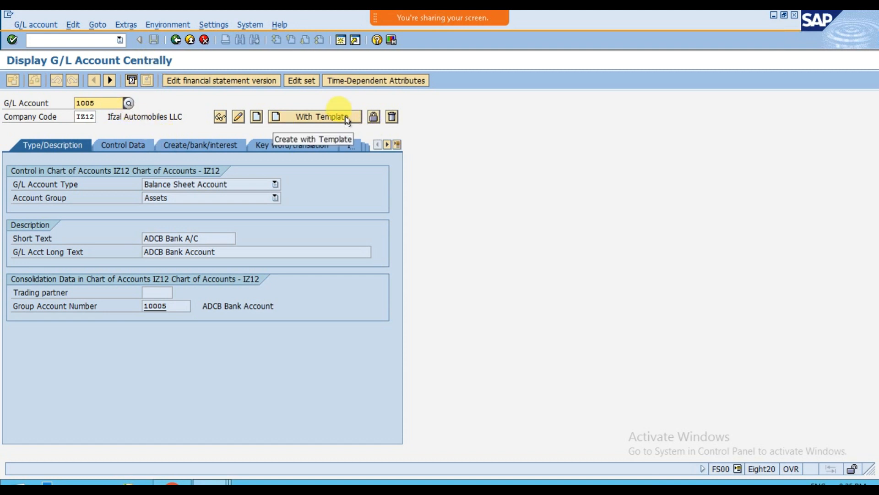
click(188, 185)
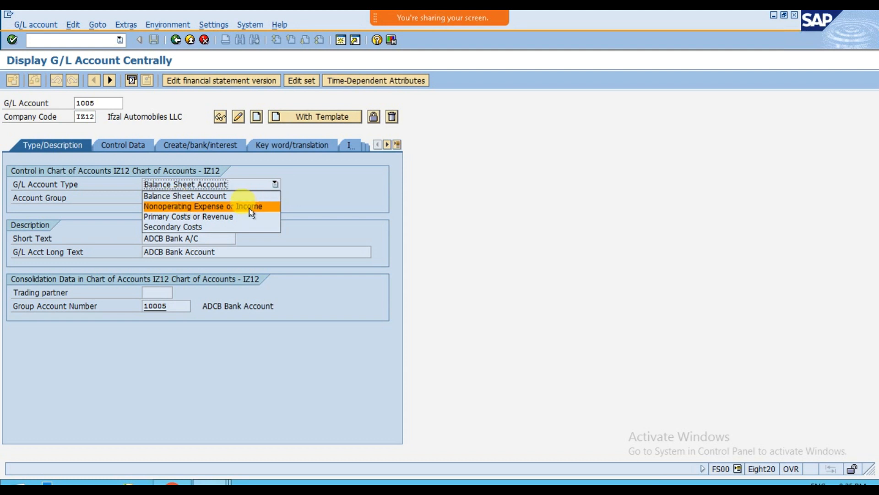
Step: Enter 6002 as the next G/L account number for company code IZ12 and start creating it without a template
click(110, 100)
click(110, 99)
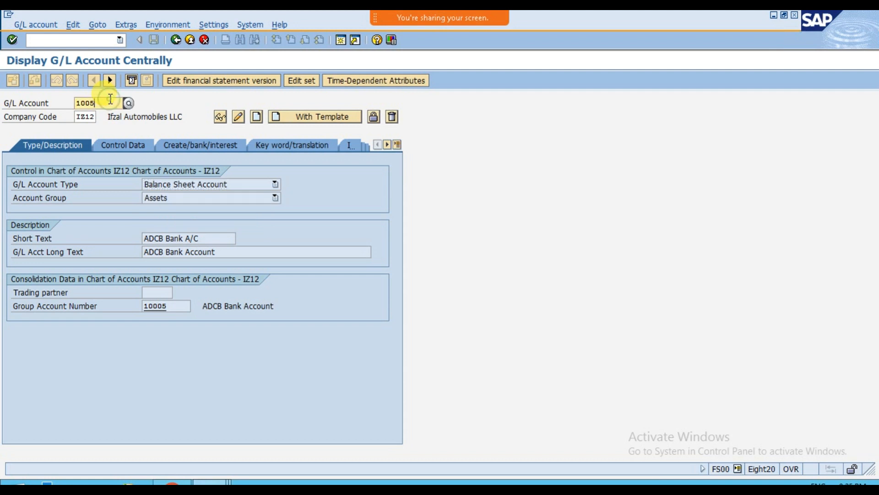
key(BackSpace)
key(BackSpace)
key(BackSpace)
key(BackSpace)
text(60)
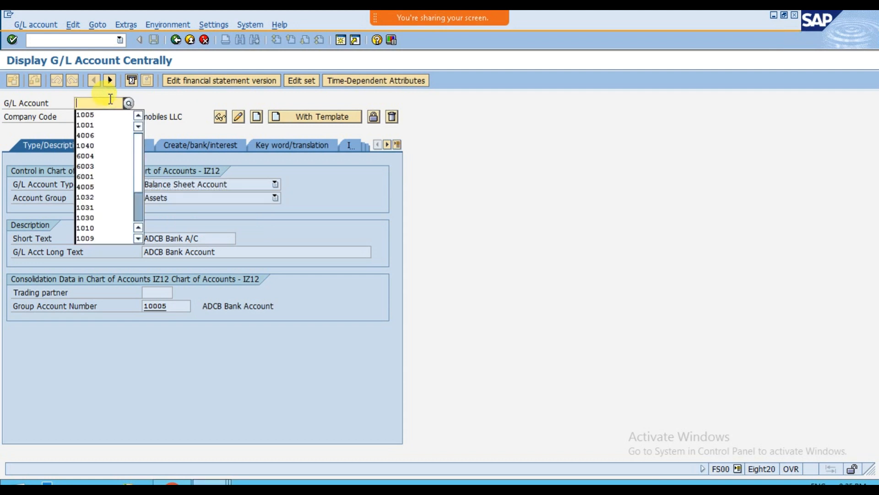
text(02)
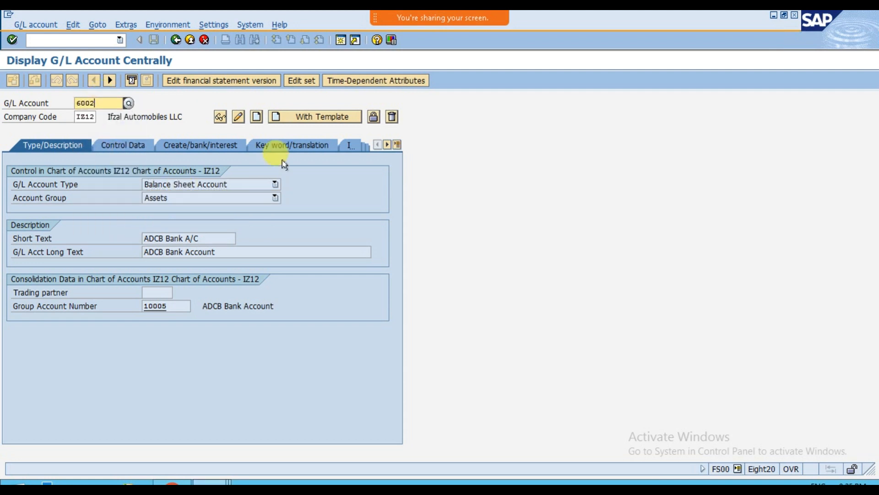
click(256, 118)
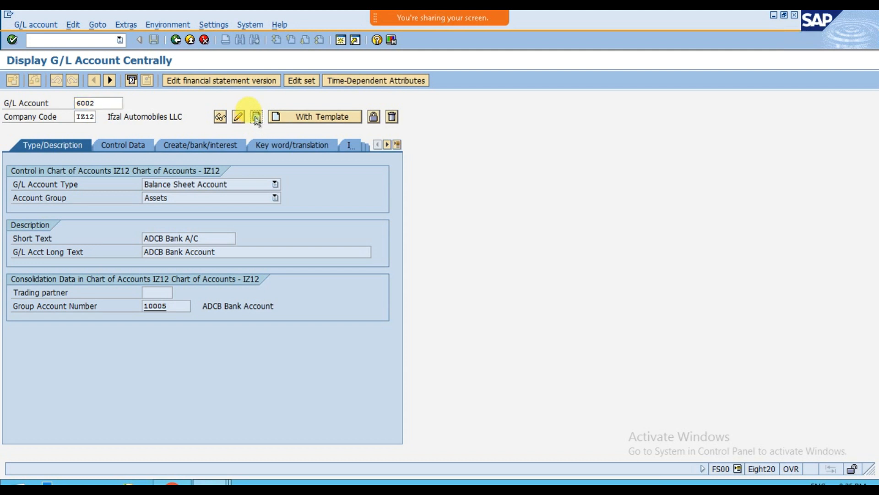
Step: Set the G/L account type of 6002 to Nonoperating Expense or Income and its account group to Expenses
click(166, 184)
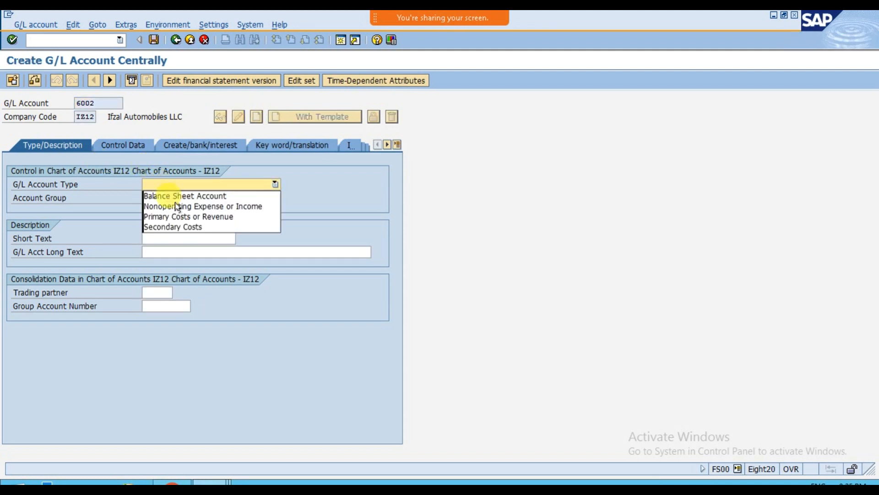
click(178, 209)
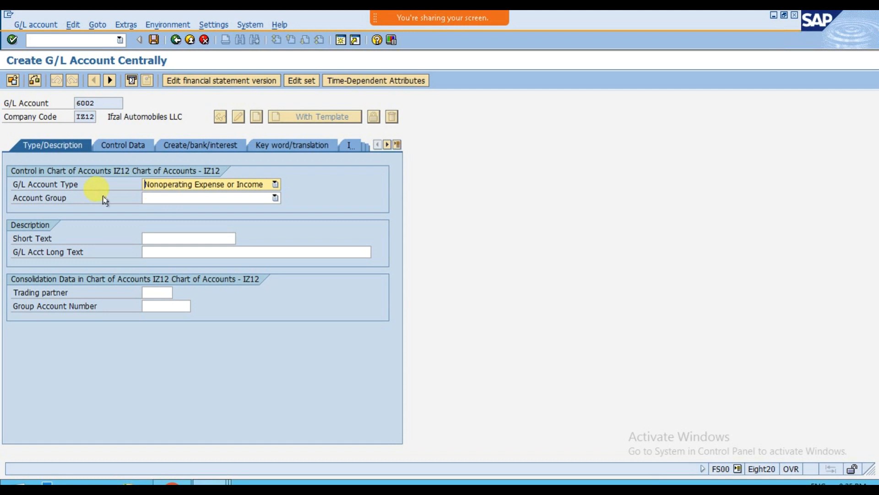
click(160, 200)
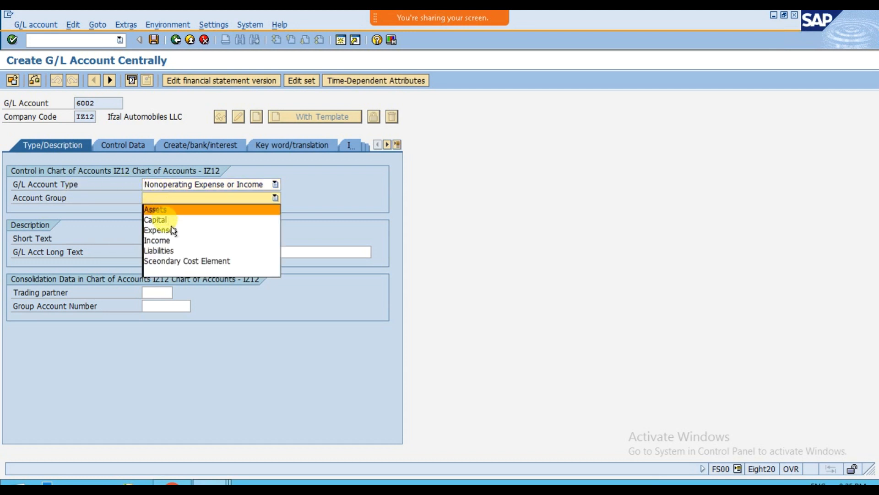
click(173, 228)
Step: Describe account 6002 with the short text Bank Charges A/C and the long text Bank Charges Account
click(163, 237)
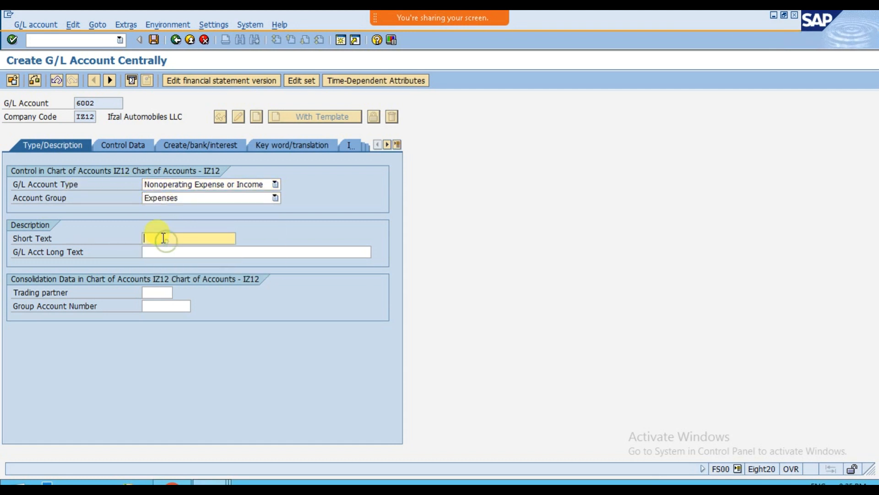
text(Bank Cha)
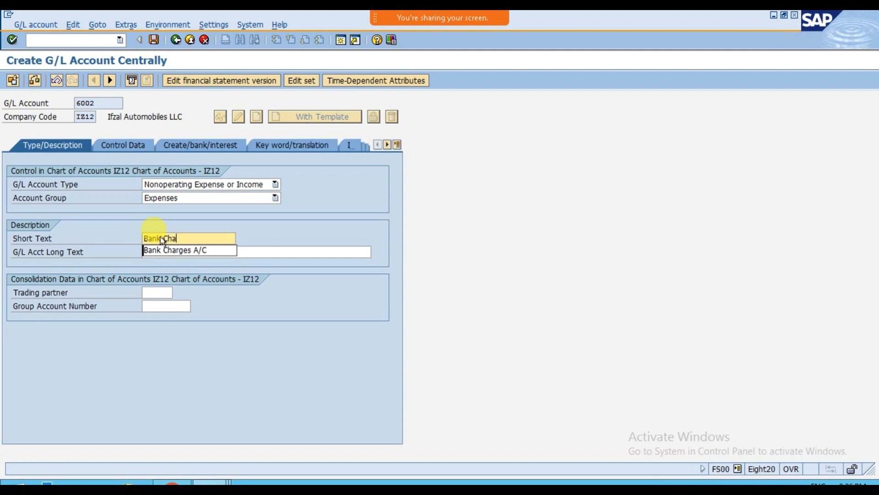
text(rge)
key(Down)
key(Return)
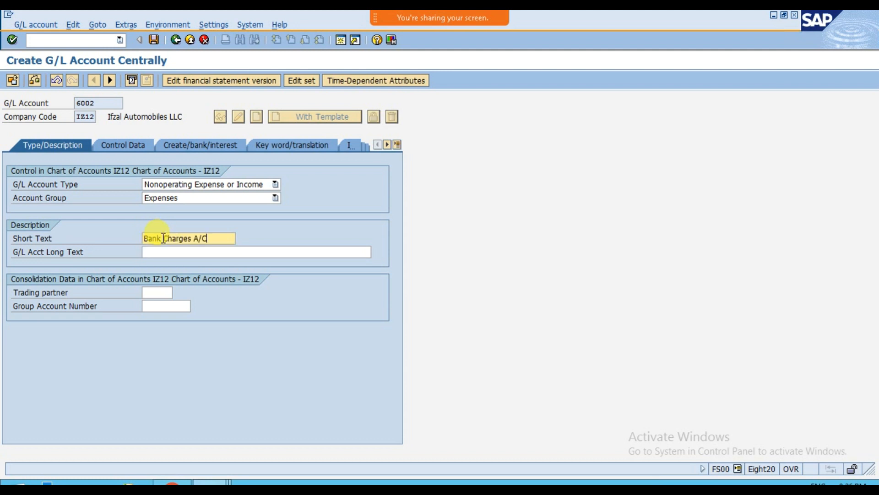
key(Tab)
text(Bank)
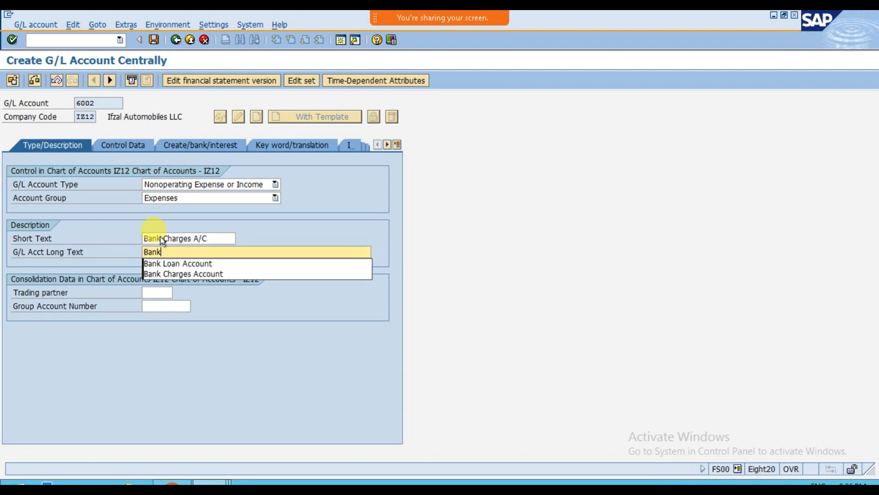
key(Down)
key(Down)
key(Return)
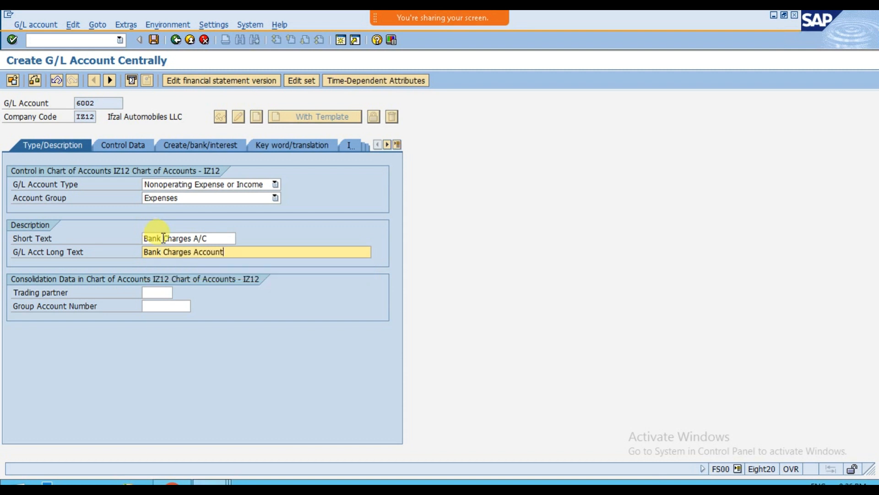
Step: Find Bank Charges Account in the VB01 chart of accounts and assign 20051 as the group account number
click(186, 306)
click(195, 306)
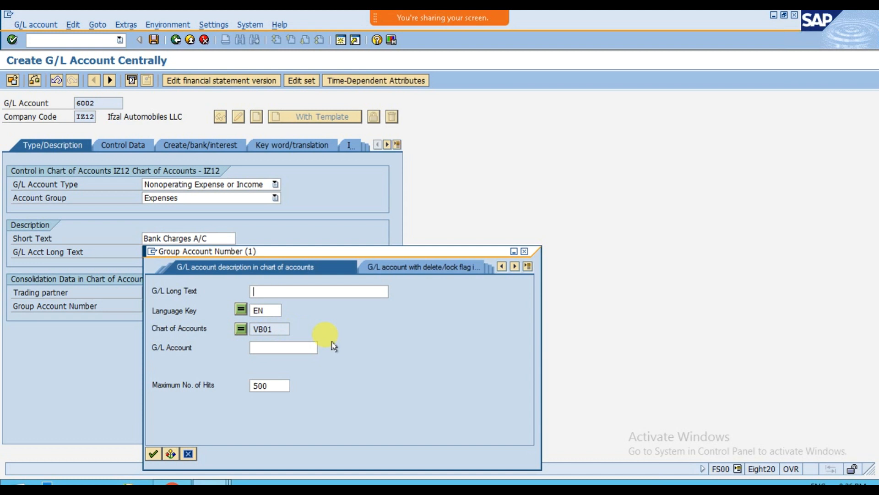
key(Return)
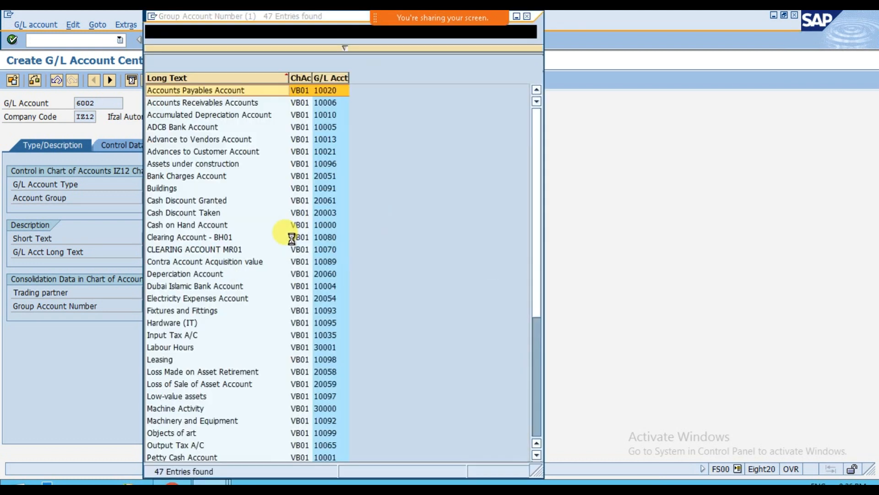
click(242, 213)
key(ctrl+f)
text(B)
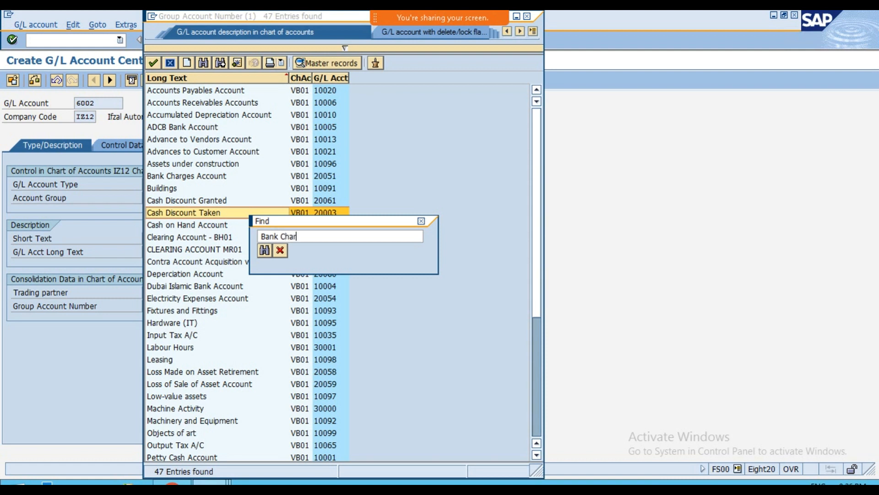
text(ank Char)
key(Return)
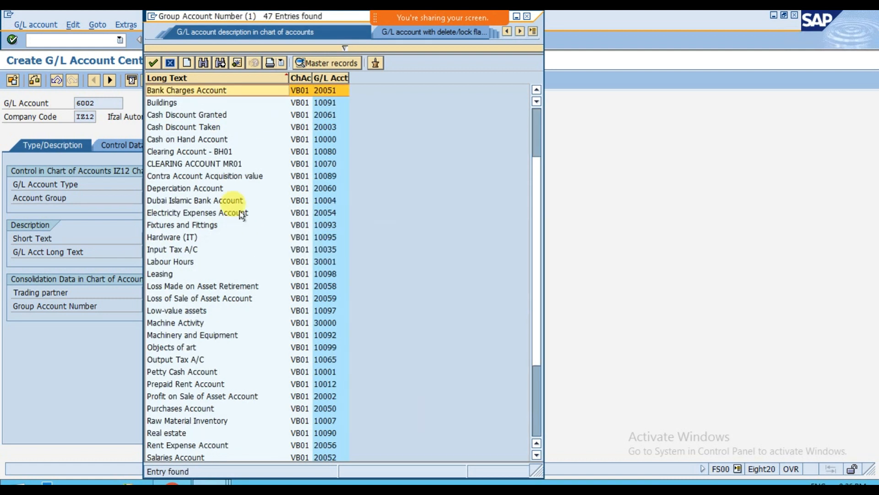
key(Return)
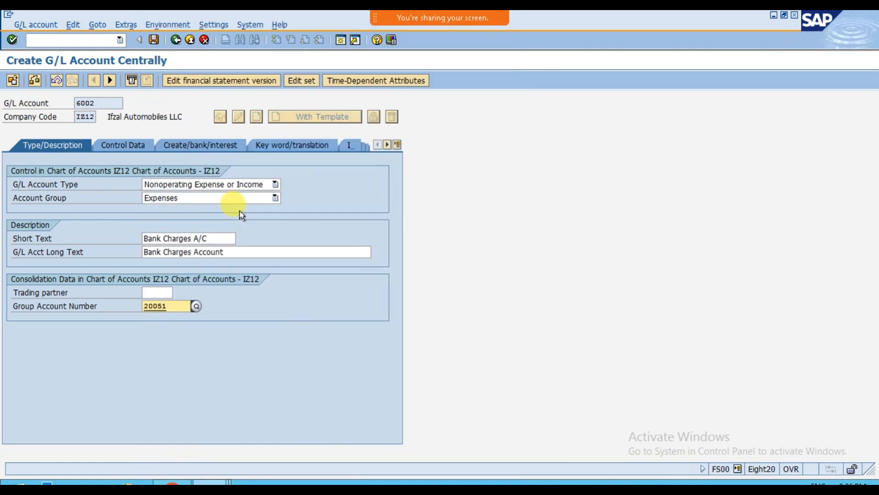
Step: Restrict account 6002 to balances in local currency only and set its sort key to 001
click(131, 146)
click(141, 199)
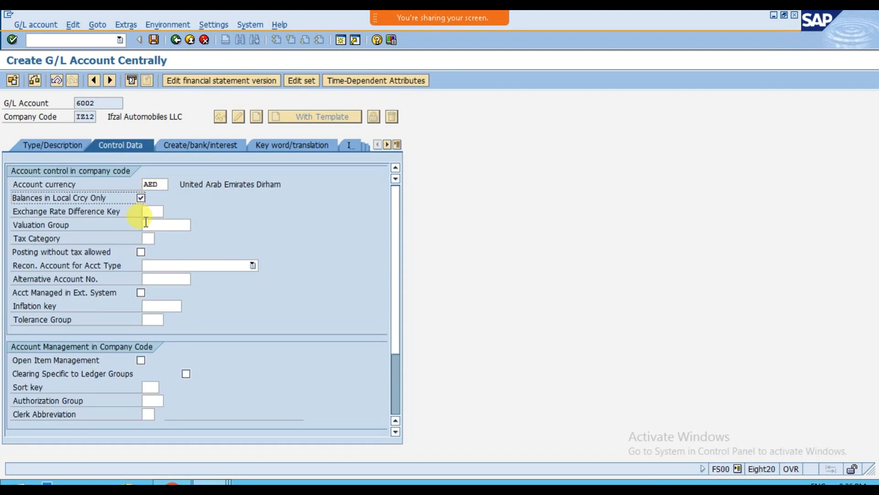
click(150, 387)
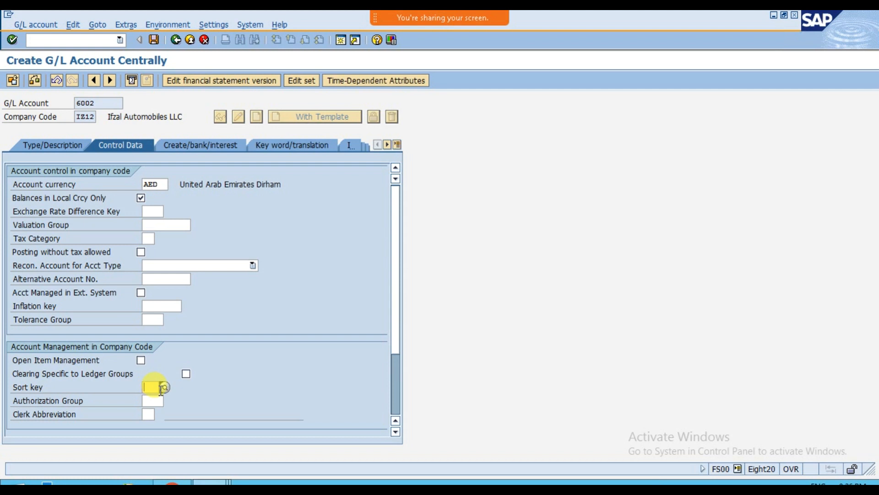
text(001)
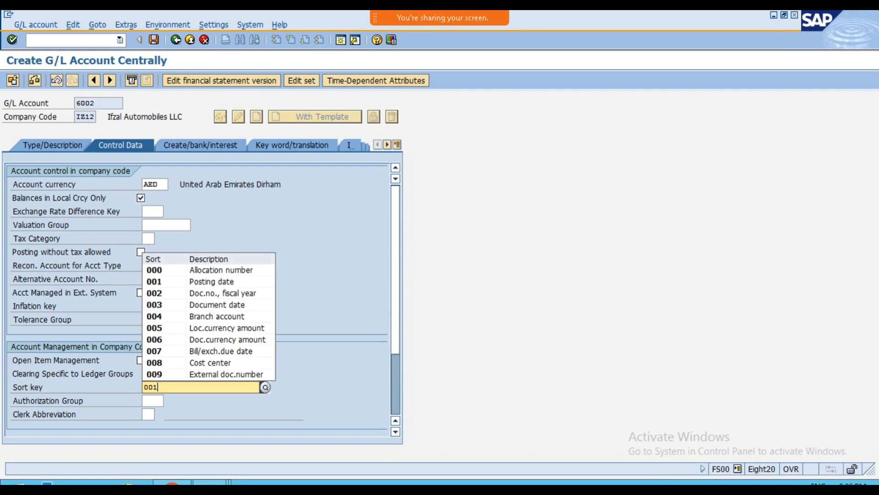
key(Return)
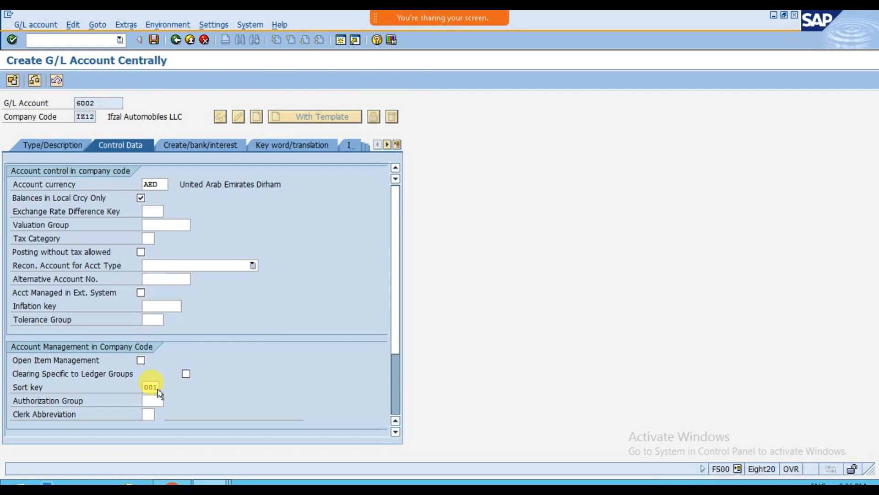
Step: Assign field status group G001 to account 6002, save it, and return to its type and description data
click(171, 147)
click(156, 184)
text(g001)
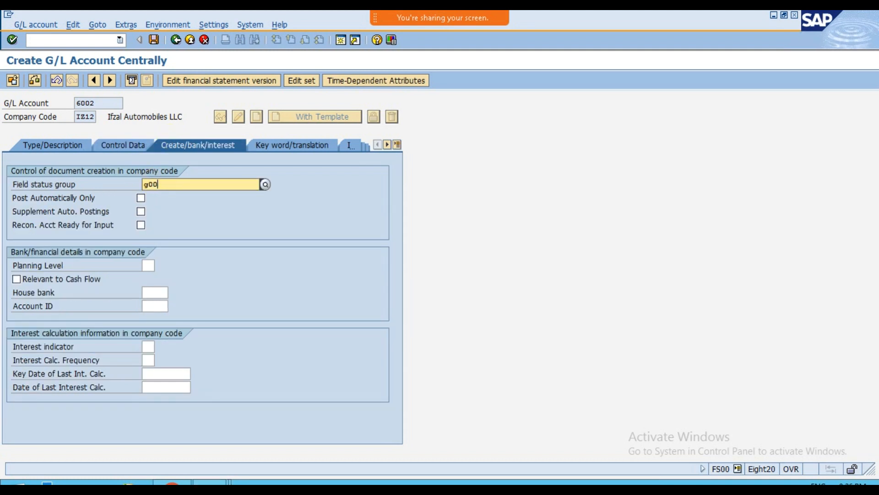
key(Return)
click(154, 39)
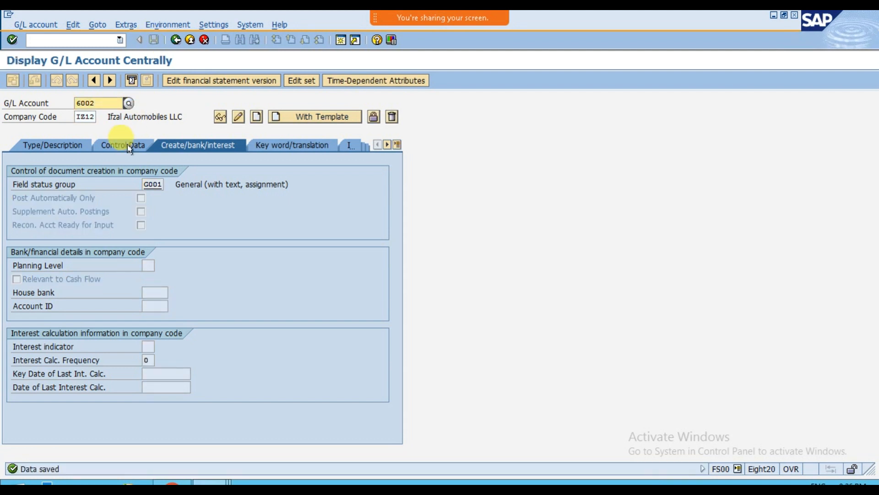
click(67, 145)
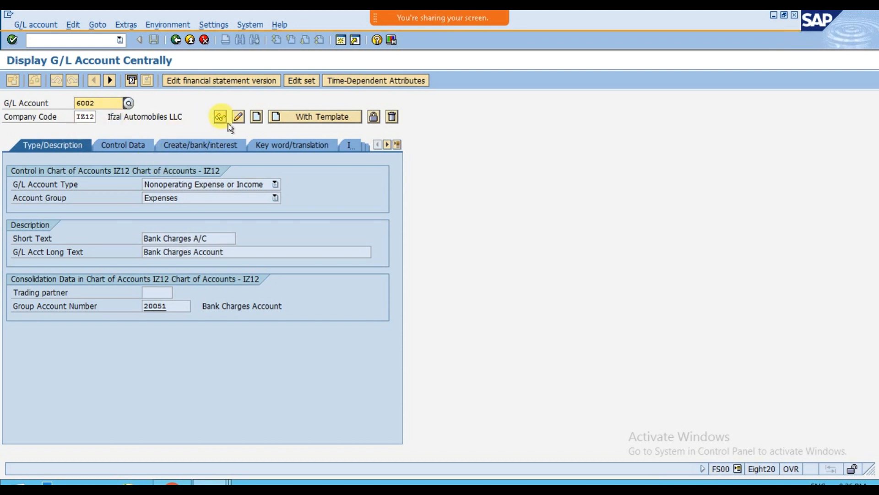
click(112, 103)
Step: Switch to the other SAP session and open G/L account 6014 of company code RAFC
click(574, 27)
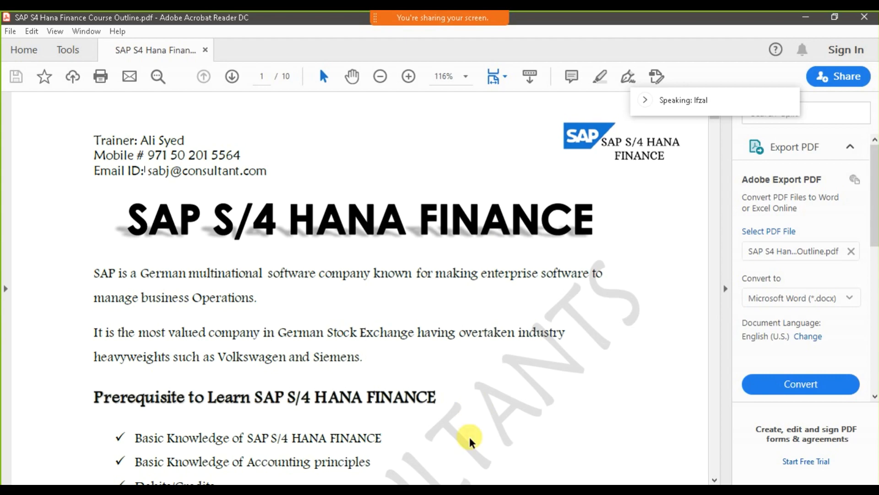
click(487, 443)
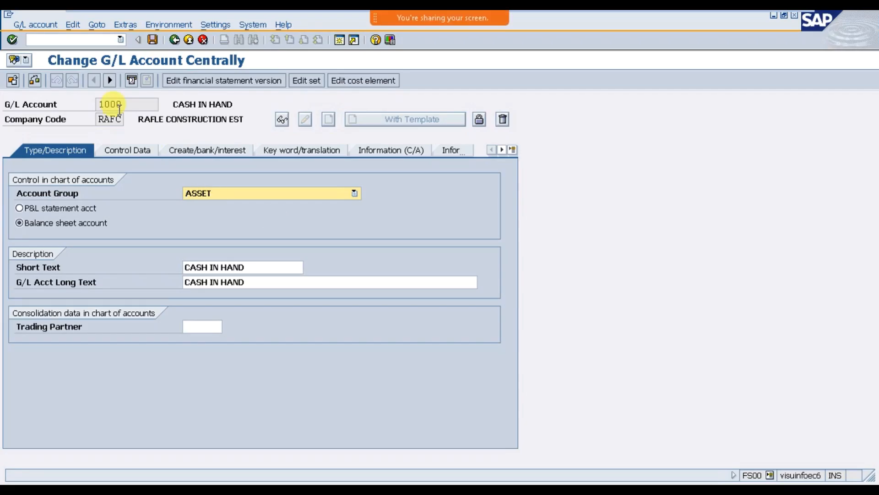
click(155, 42)
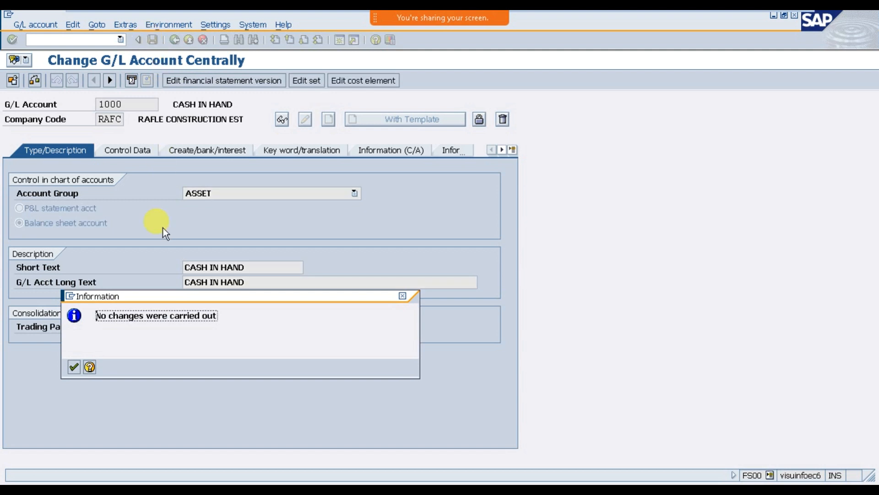
click(73, 367)
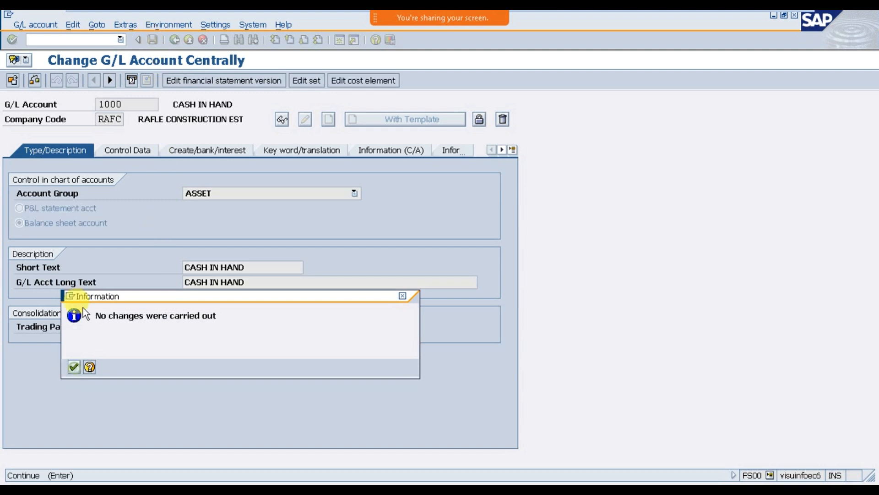
click(129, 104)
key(BackSpace)
key(BackSpace)
key(BackSpace)
key(BackSpace)
text(6014)
key(Return)
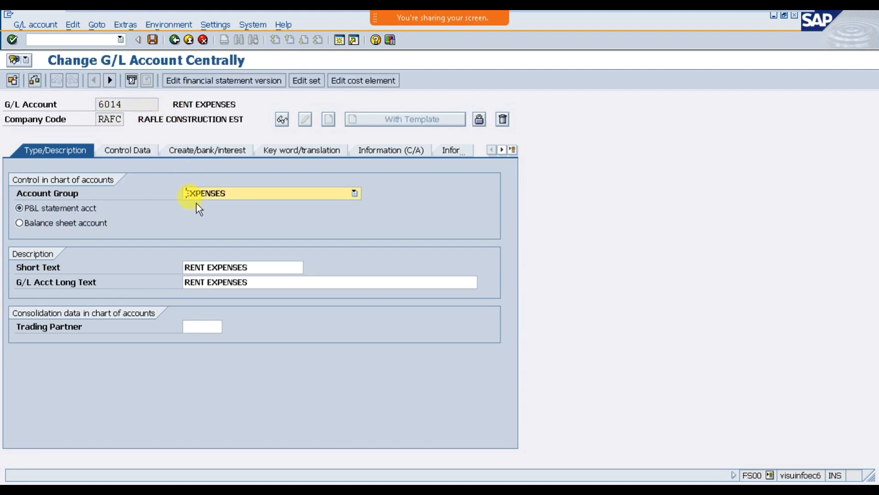
Step: Examine the control data and document creation settings of RAFC account 6014, including line item display, sort key and field status group
click(146, 152)
scroll(270, 304, up, 2)
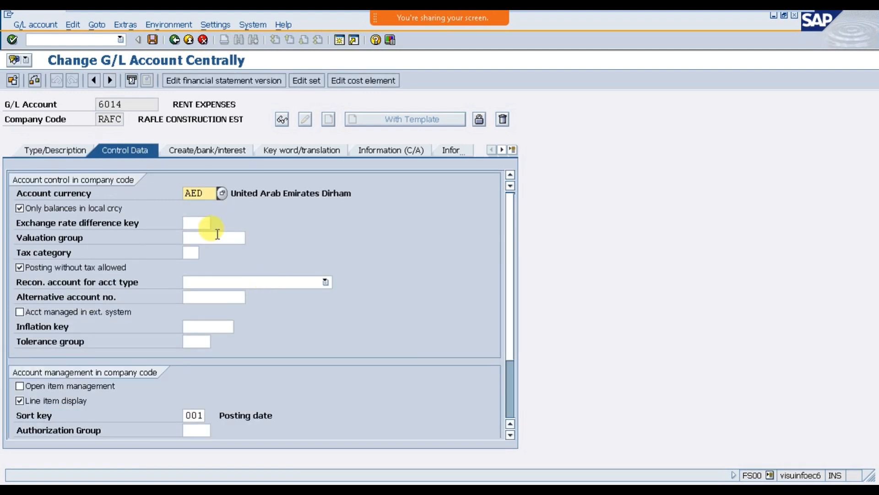
scroll(105, 355, down, 1)
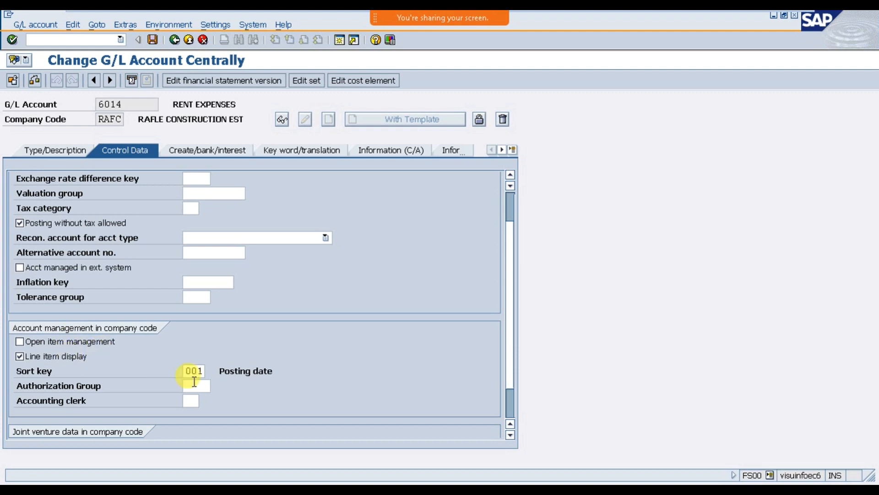
scroll(194, 382, down, 1)
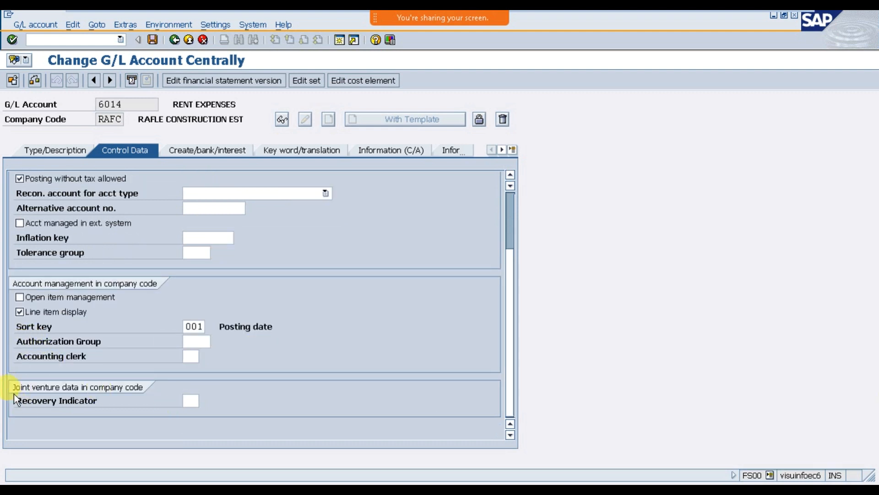
click(46, 357)
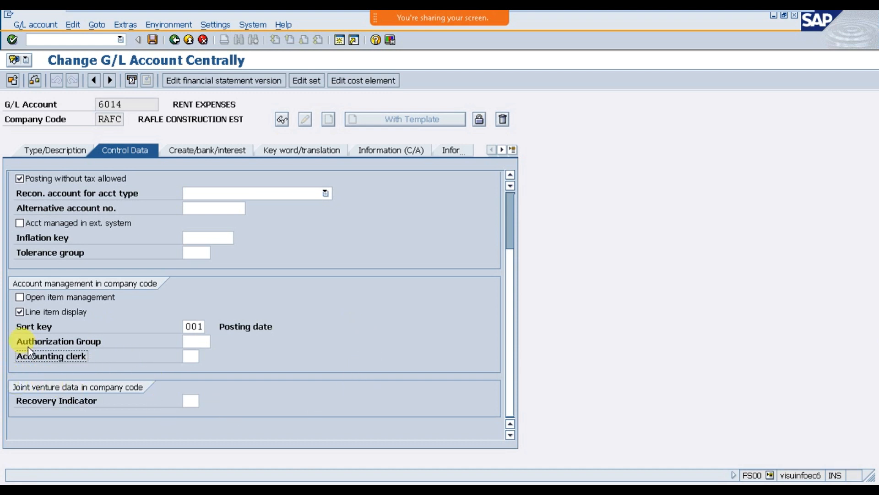
click(30, 330)
drag(30, 330, 328, 373)
click(332, 394)
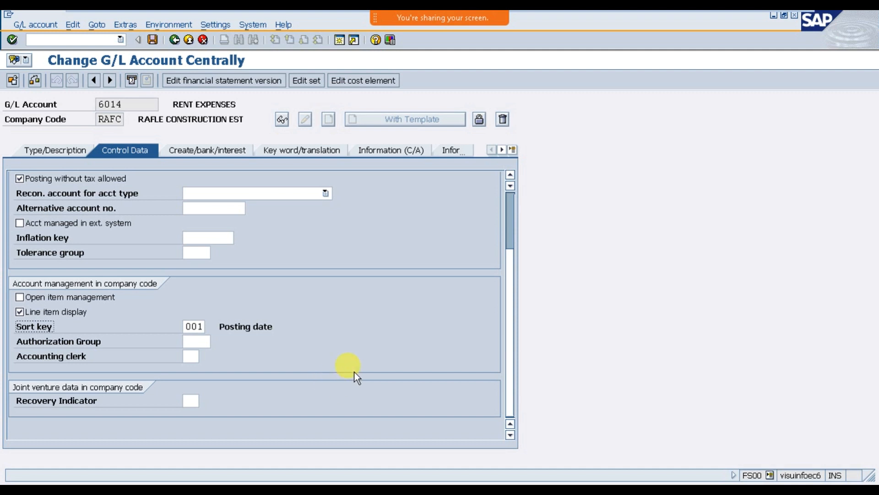
click(210, 151)
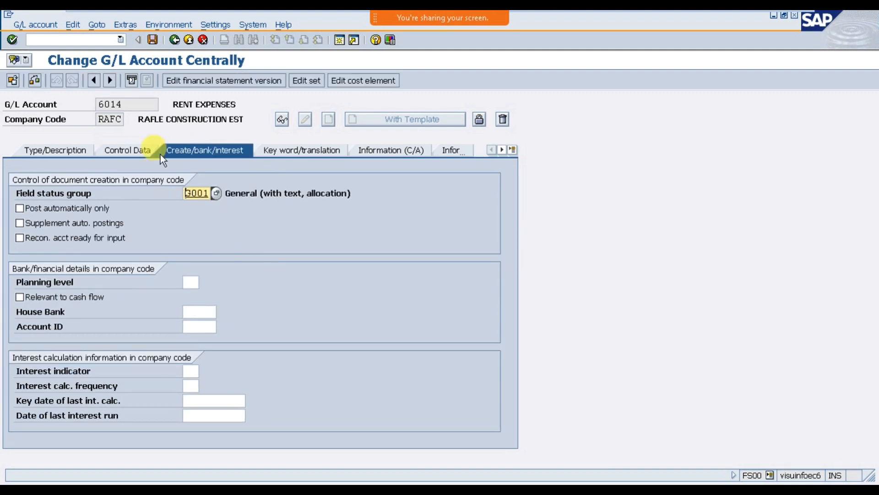
click(147, 152)
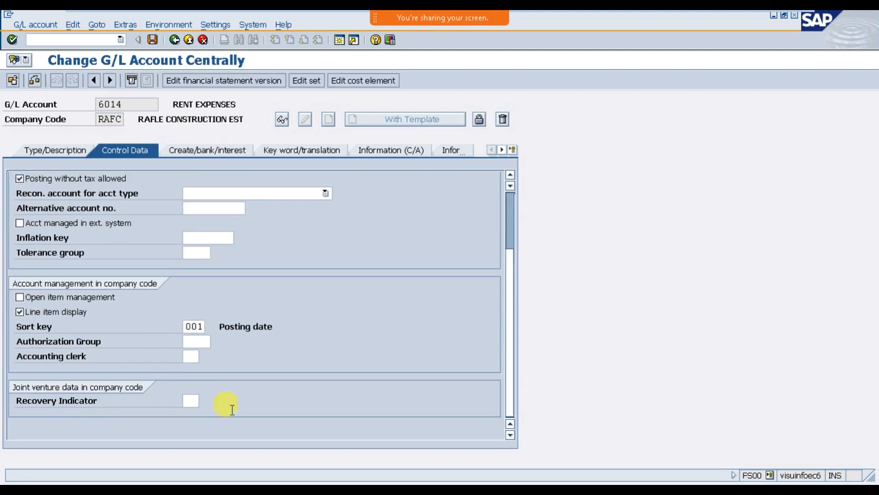
Step: Return to the IZ12 session, enter 6014 as the G/L account number and start creating it without a template
mouse_move(618, 12)
click(764, 24)
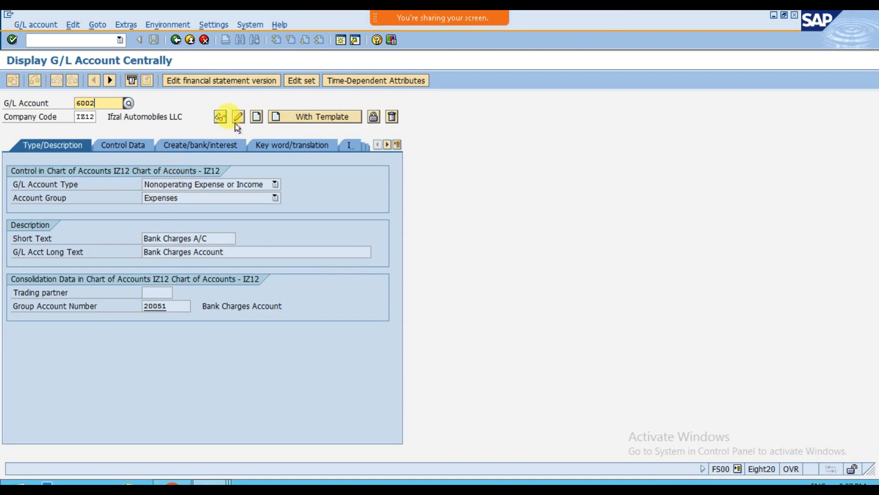
key(BackSpace)
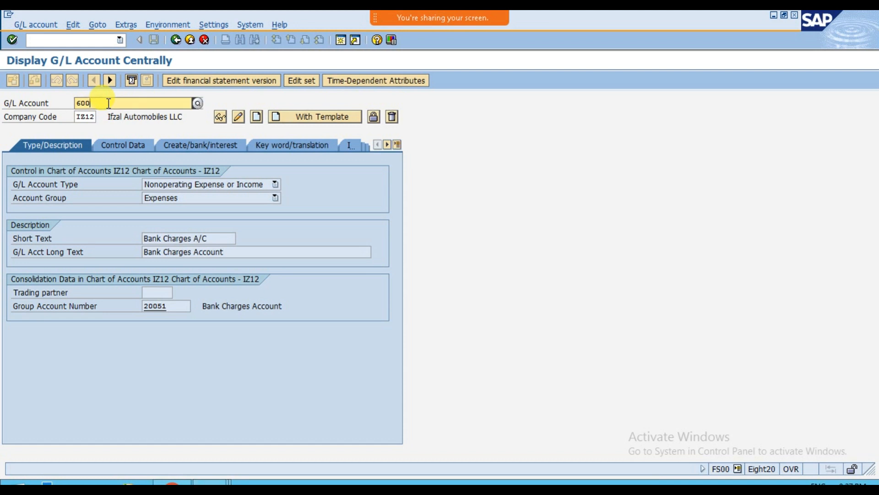
key(BackSpace)
text(60)
click(256, 118)
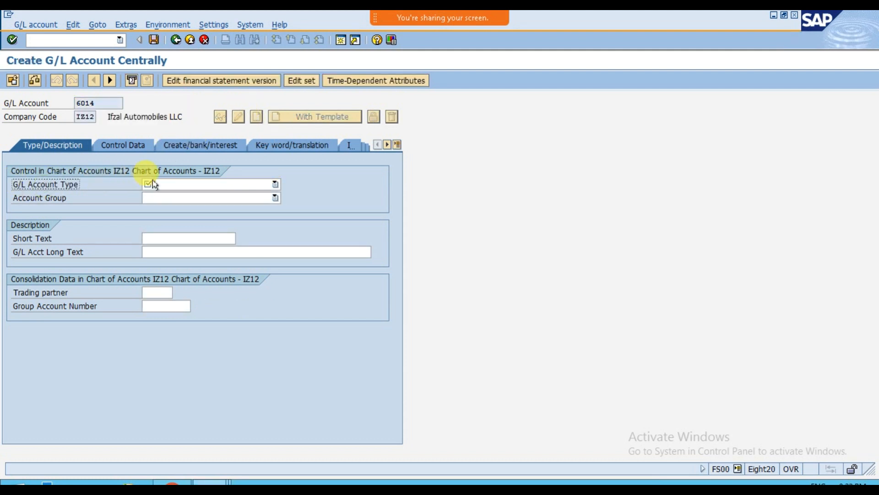
Step: Set the G/L account type of 6014 to Primary Costs or Revenue and its account group to Expenses
click(155, 184)
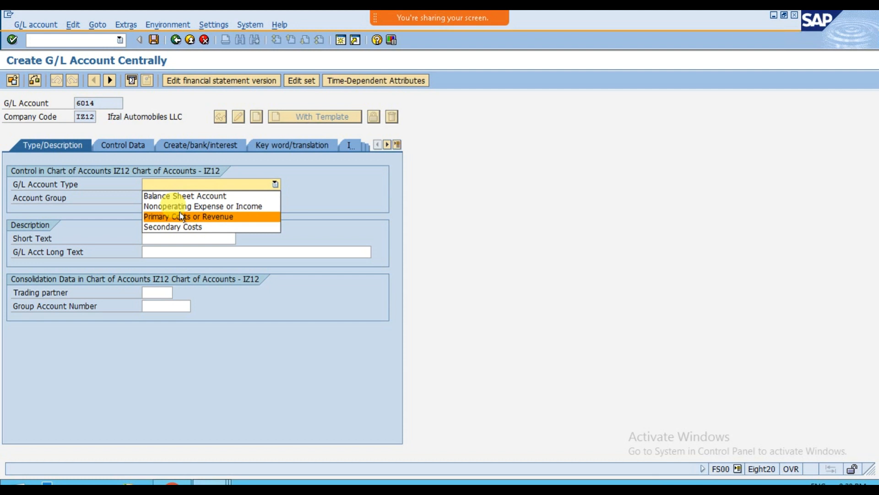
click(210, 218)
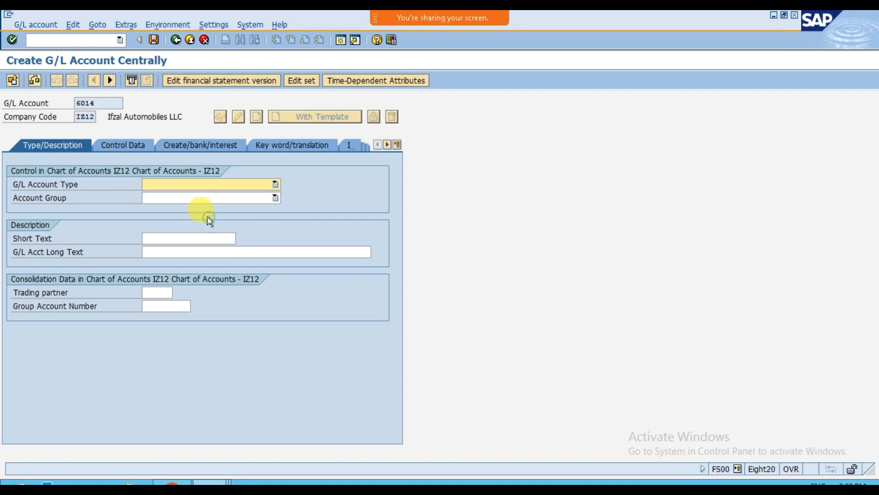
click(160, 202)
click(167, 229)
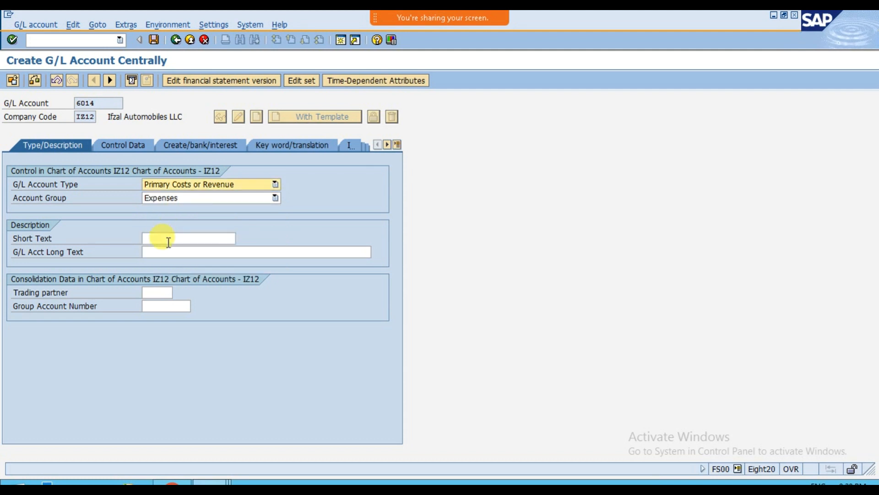
Step: Describe account 6014 with the short text Rent Exp A/C and the long text Rent Expense Account
click(168, 241)
text(Rent)
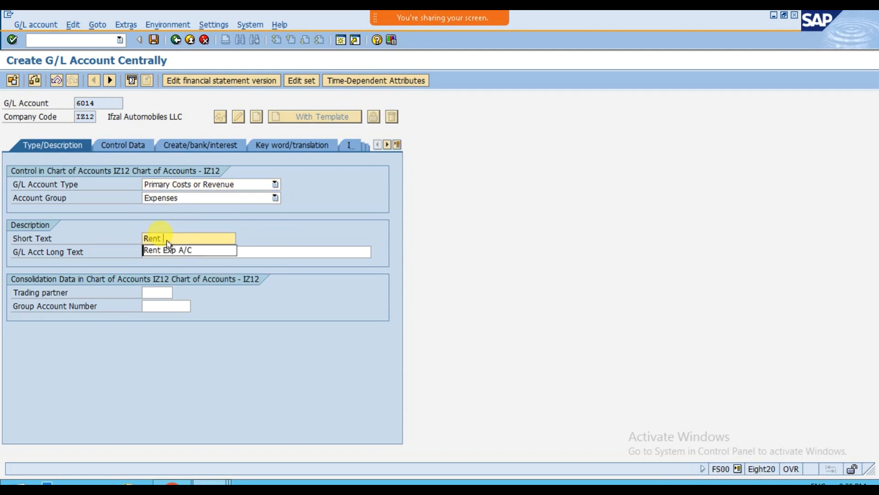
key(Down)
key(Return)
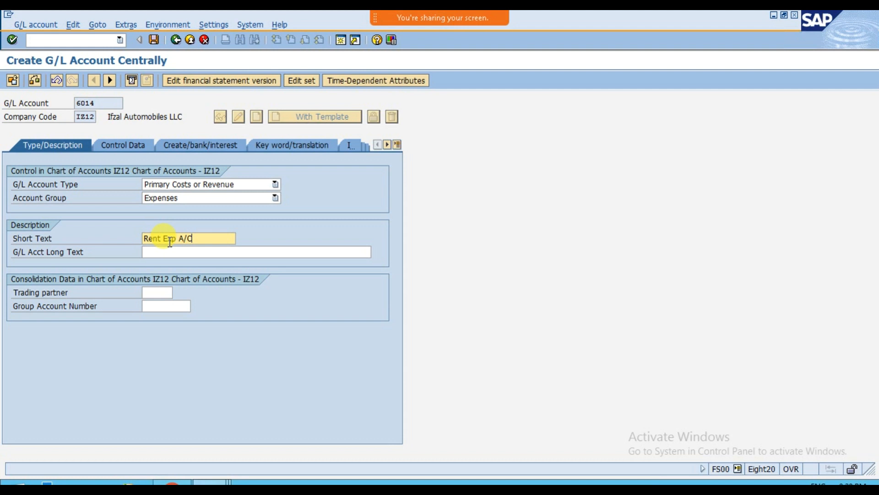
key(Tab)
text(Rent)
key(Down)
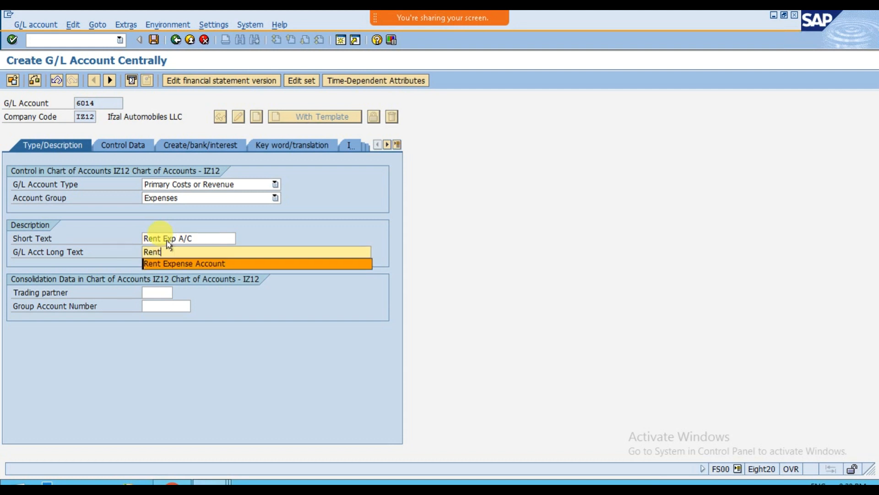
key(Return)
Step: Find Rent Expense Account in the VB01 chart of accounts and assign 20056 as the group account number
click(176, 306)
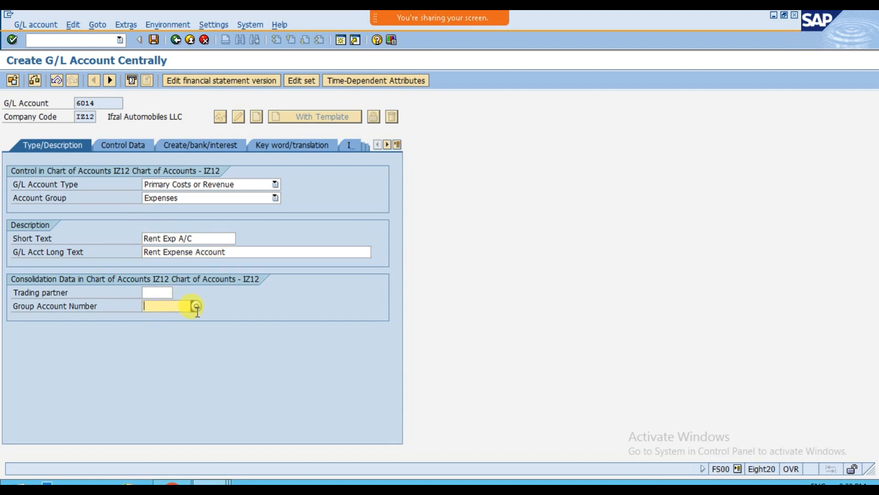
click(199, 308)
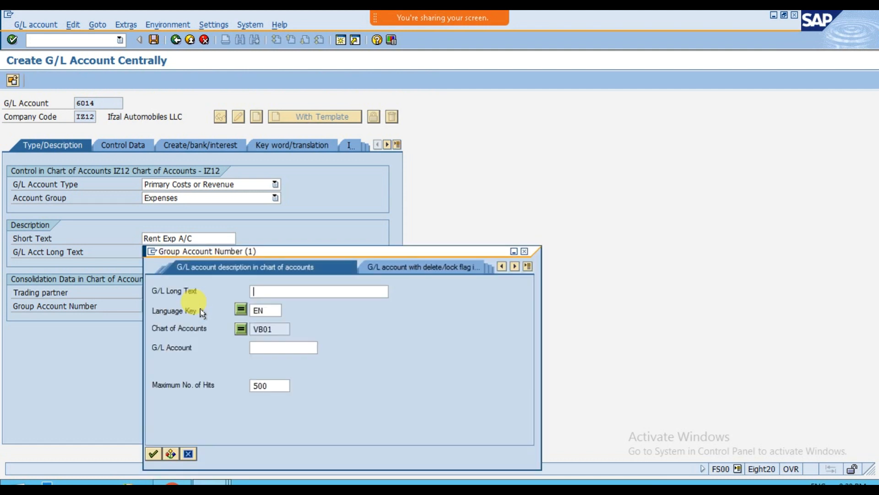
key(Return)
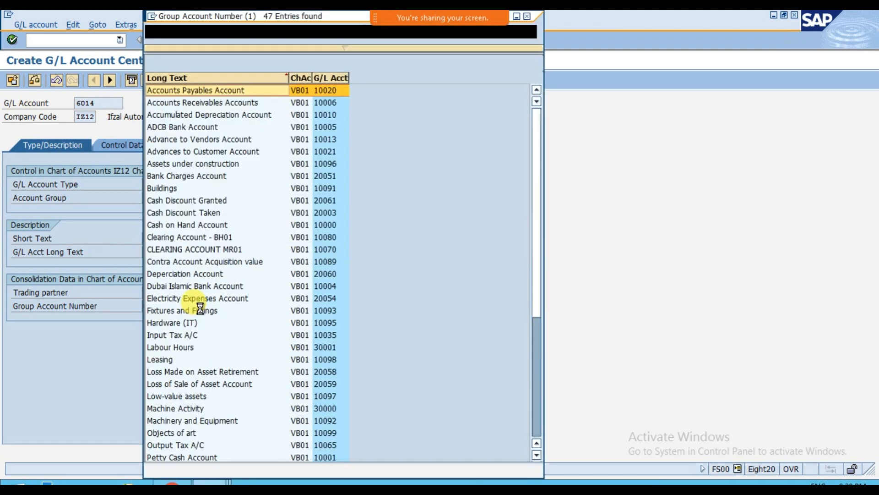
key(ctrl+f)
text(rent ex)
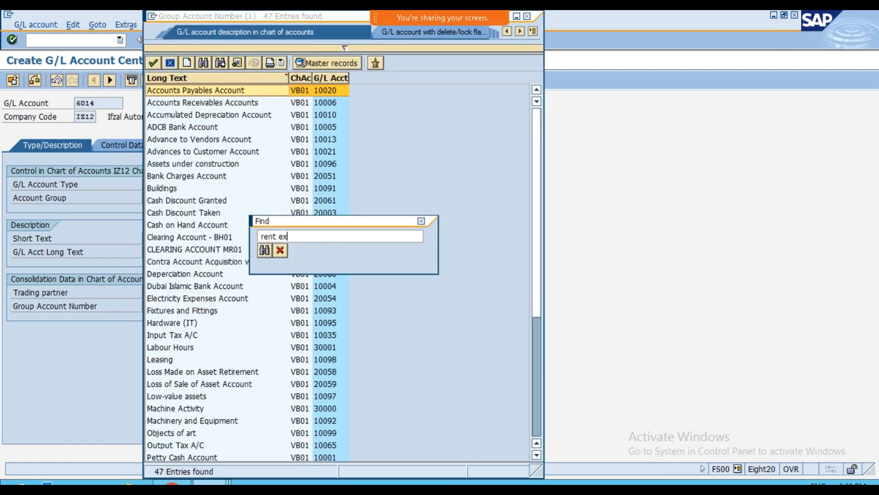
key(Return)
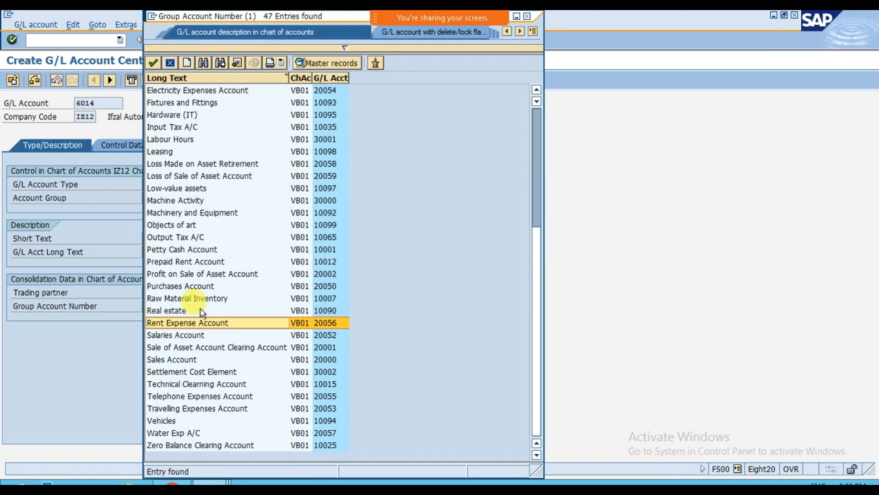
key(Return)
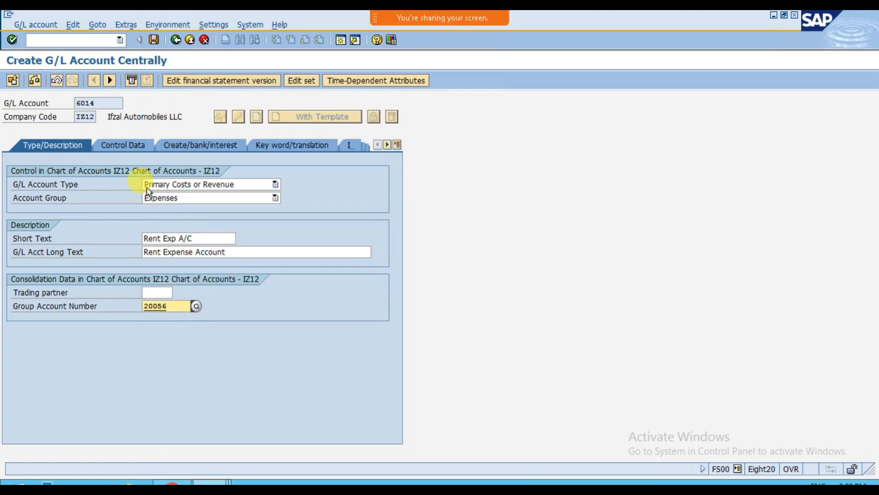
Step: In the control data of account 6014, enable Balances in Local Crcy Only and enter 6014 as the alternative account number
click(125, 146)
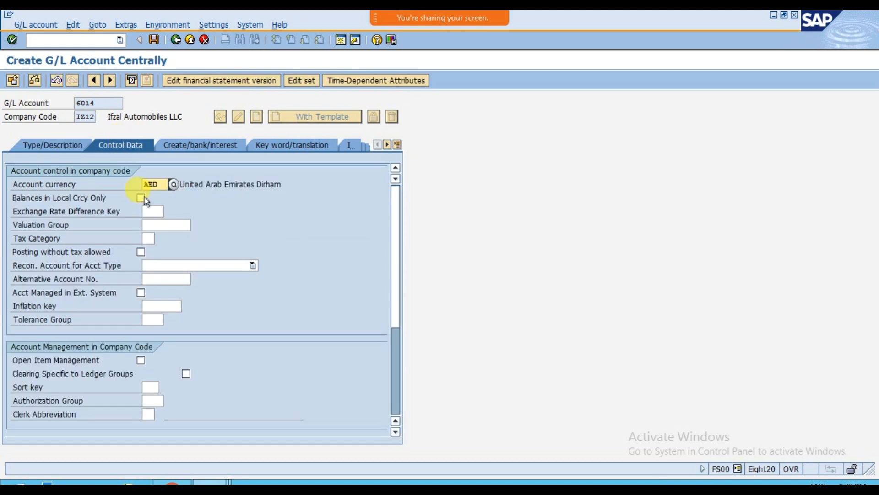
click(141, 198)
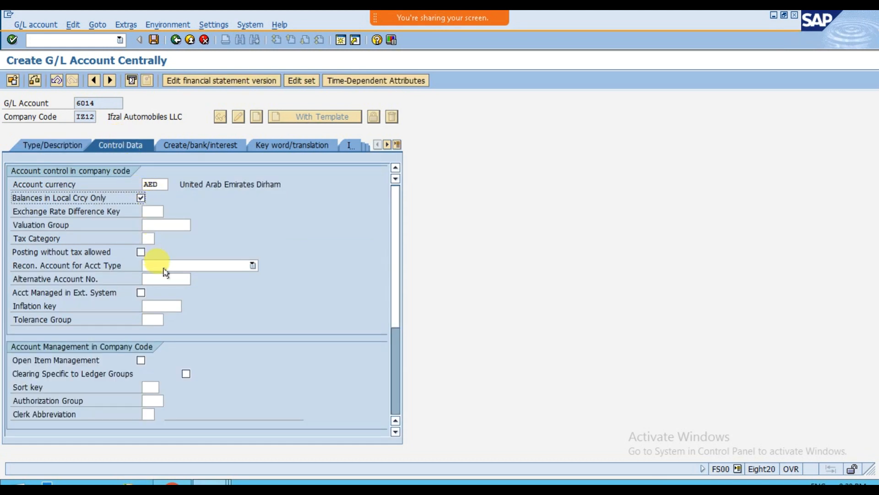
click(169, 277)
text(6014)
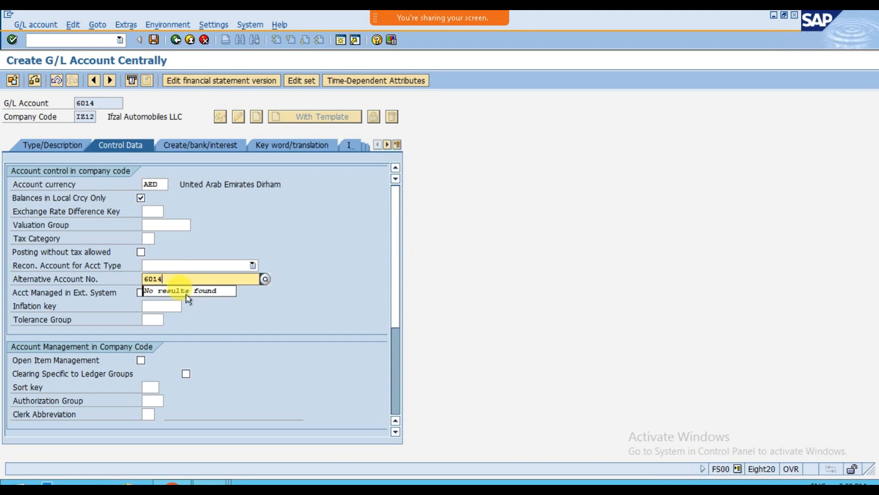
key(Tab)
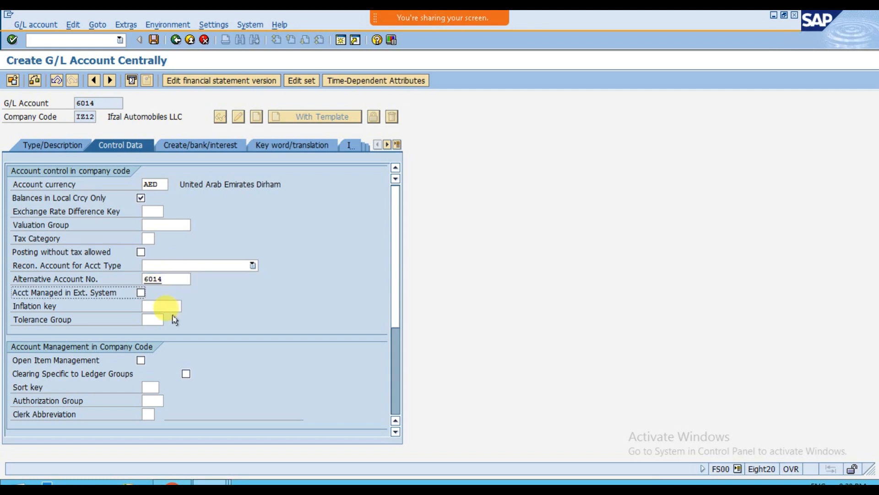
Step: Assign sort key 008 (Cost center) to account 6014 and validate the control data entries
click(149, 387)
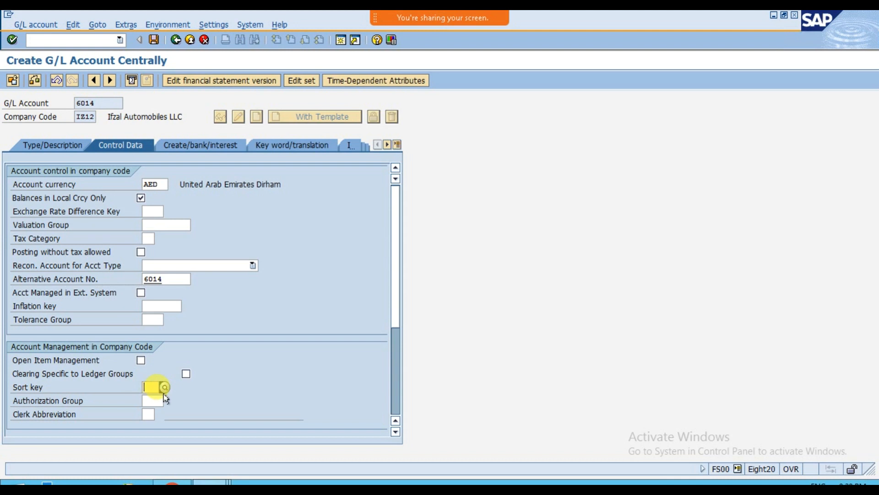
text(008)
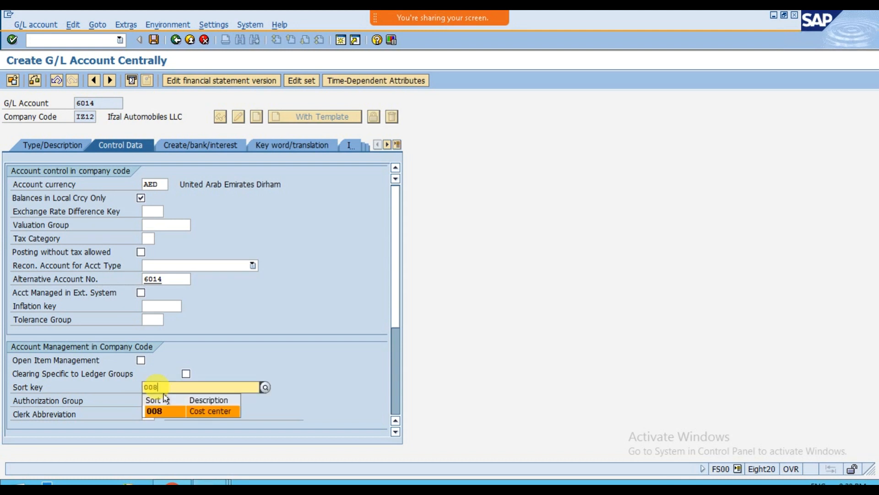
click(158, 410)
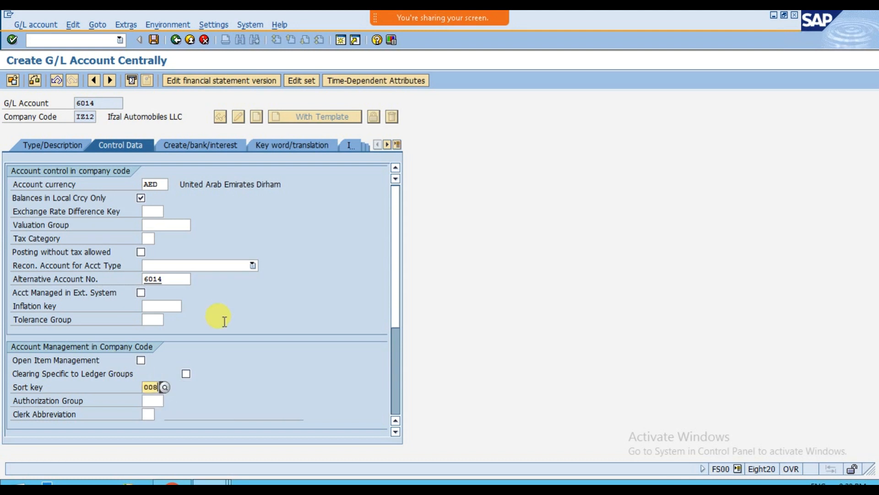
scroll(224, 321, down, 1)
key(Return)
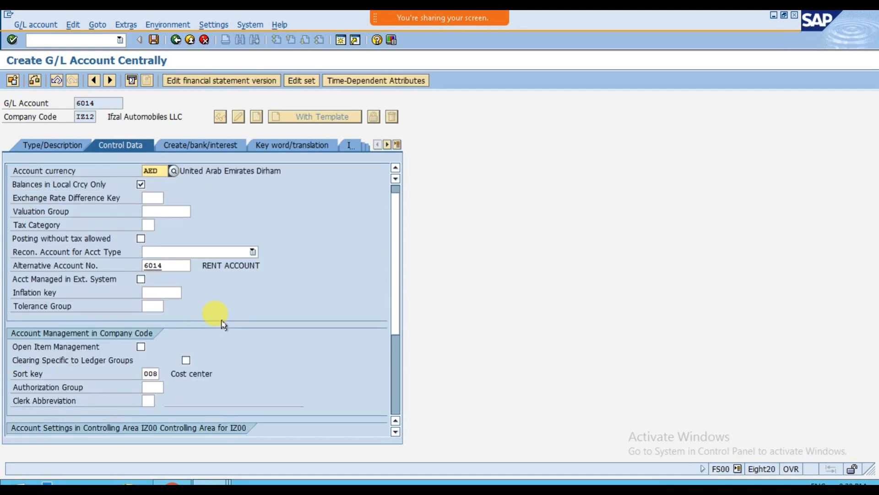
Step: Set the cost element category of account 6014 to 01, Primary costs/cost-reducing revenues
scroll(248, 304, down, 2)
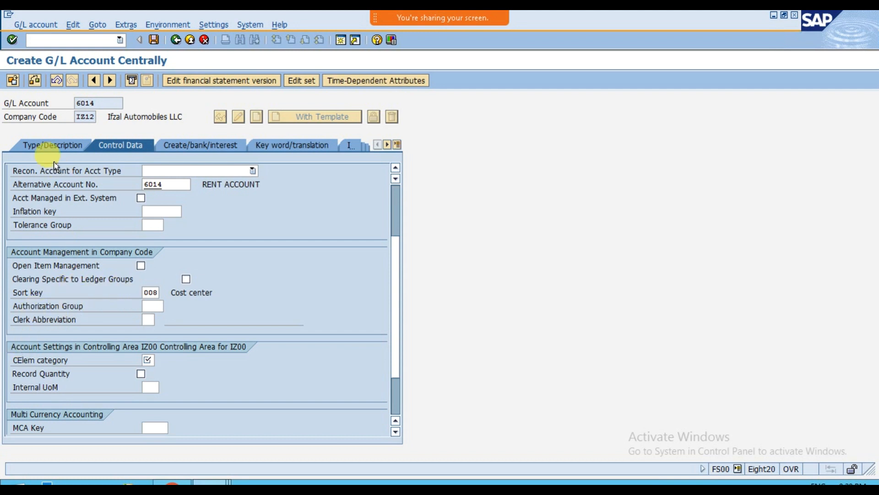
drag(12, 365, 93, 366)
click(93, 366)
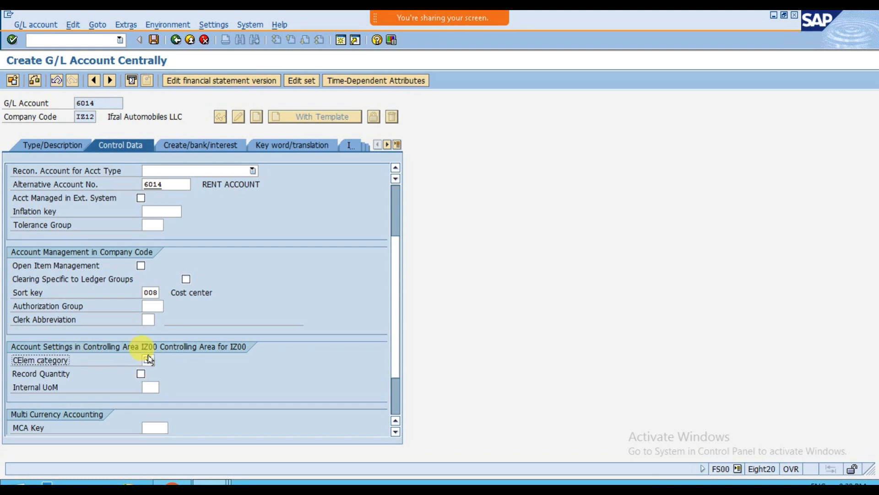
click(160, 361)
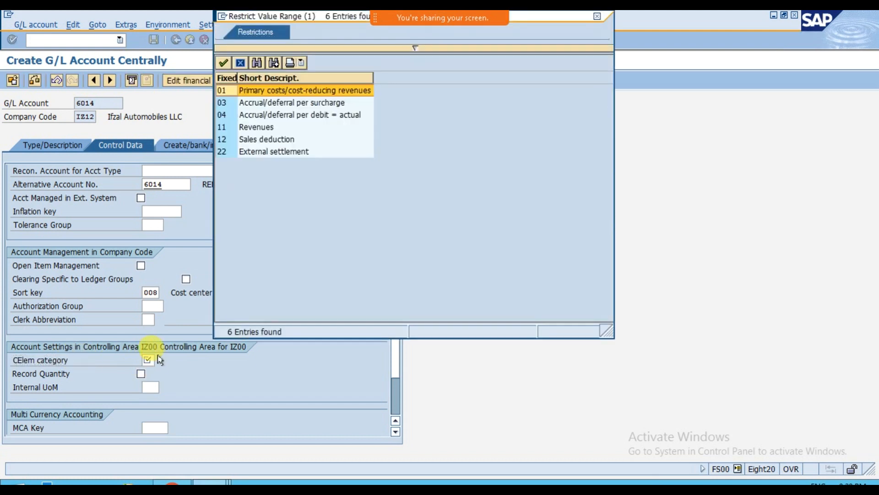
click(294, 127)
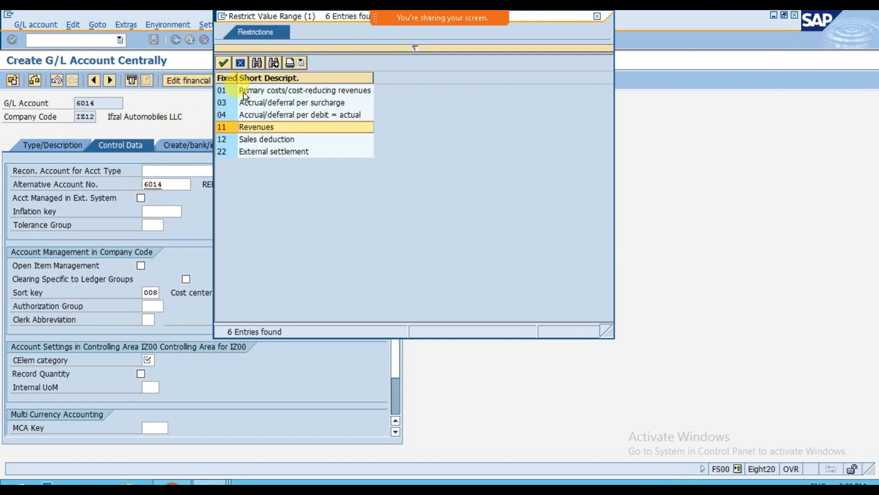
click(247, 95)
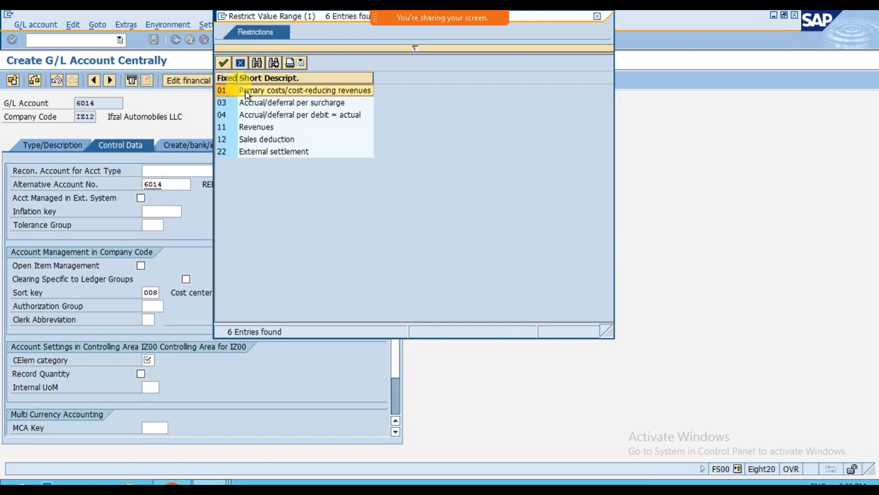
double_click(248, 94)
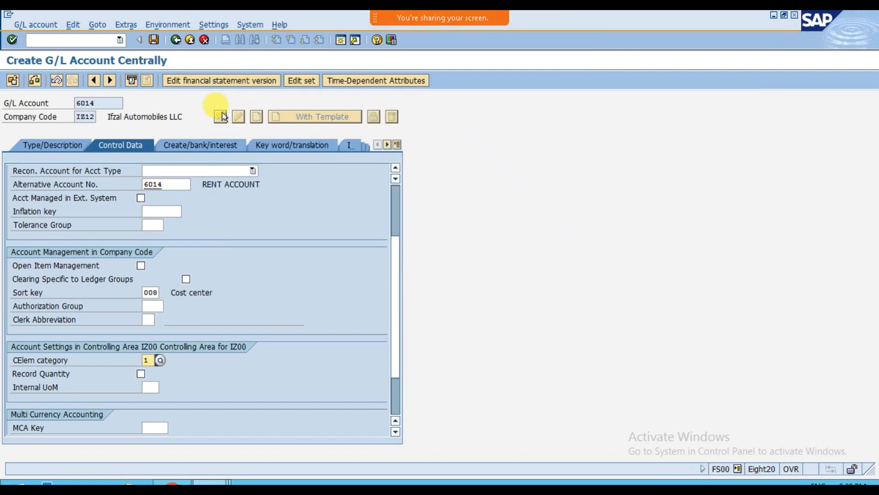
Step: Assign field status group G004 to account 6014 and save the account
click(195, 152)
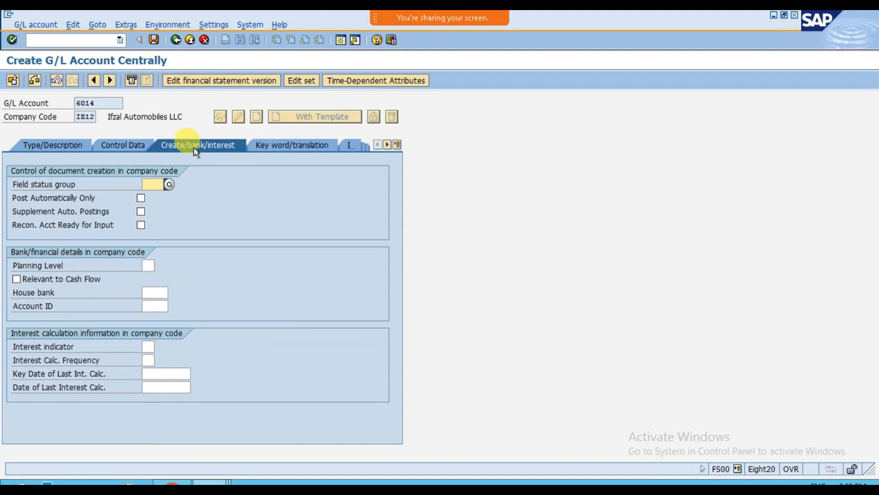
click(159, 183)
text(G004)
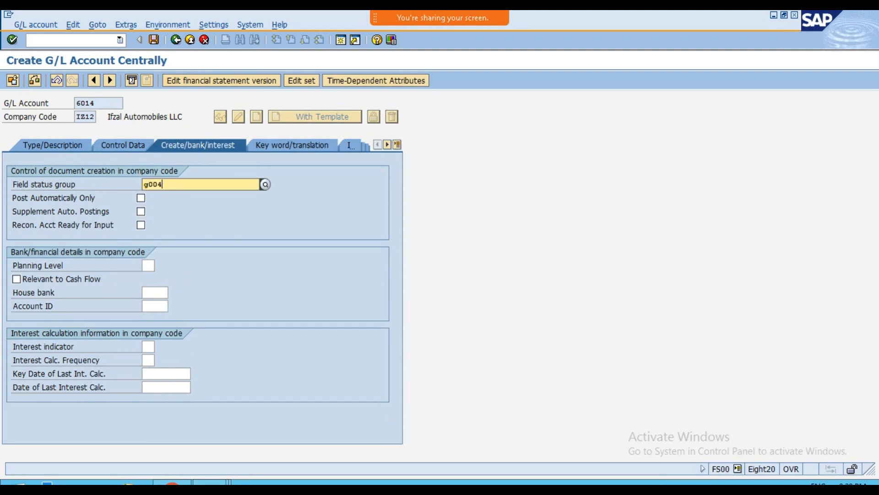
key(Return)
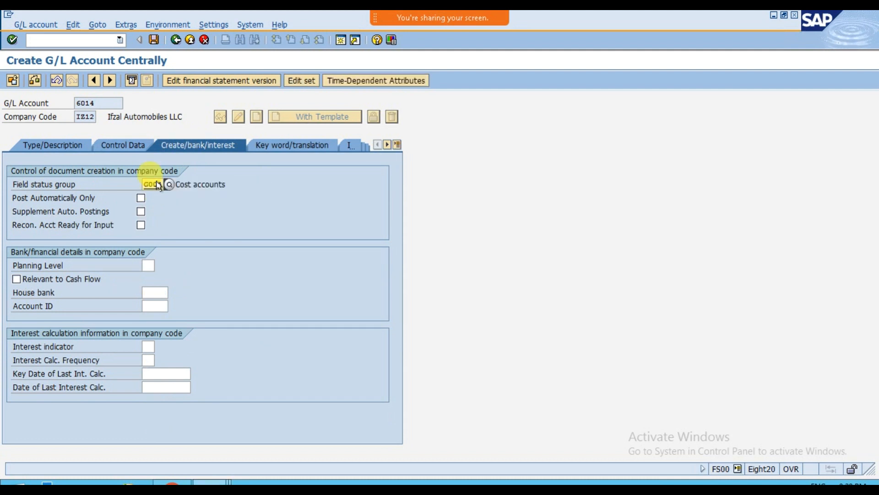
click(154, 40)
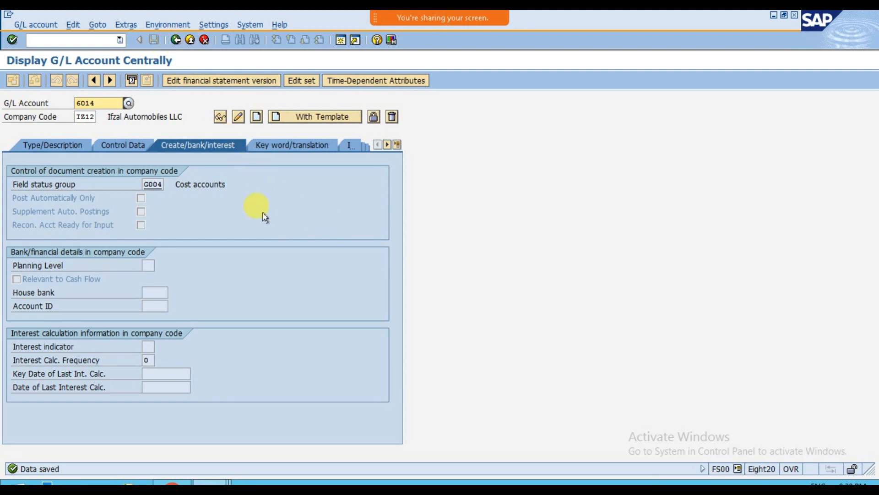
Step: Review the control data and the type and description details of the saved account 6014
click(137, 145)
click(68, 141)
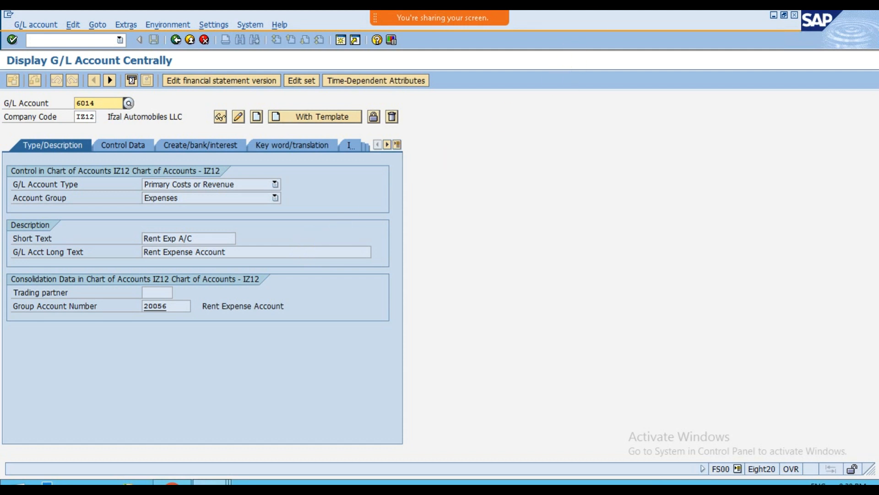
mouse_move(579, 11)
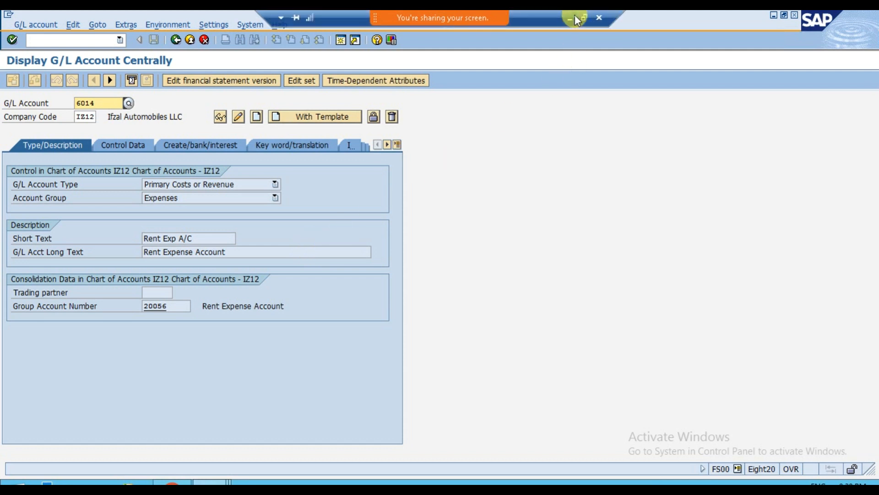
click(575, 19)
click(514, 480)
Step: List all existing G/L accounts in chart of accounts IZ12 through the G/L account number search
click(128, 105)
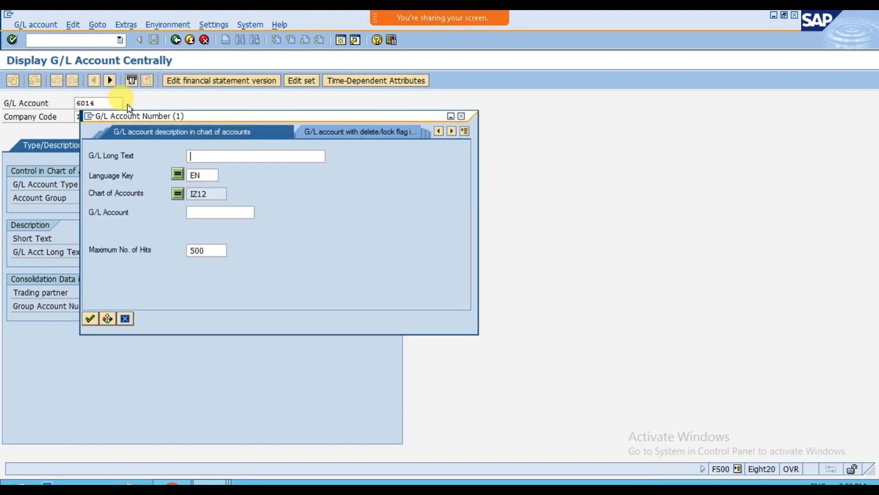
key(Return)
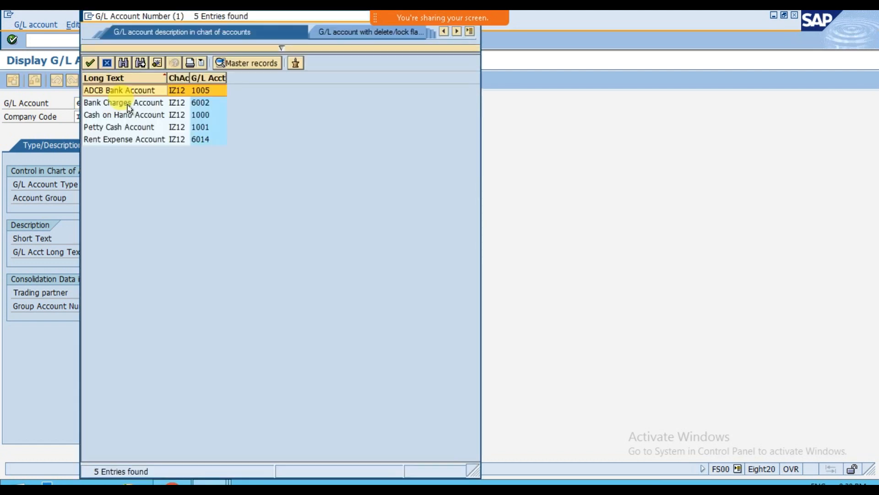
key(Escape)
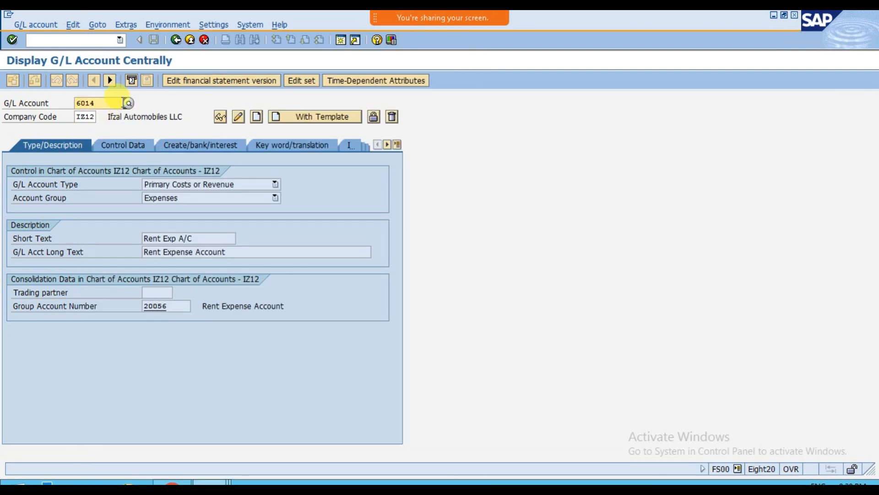
click(128, 104)
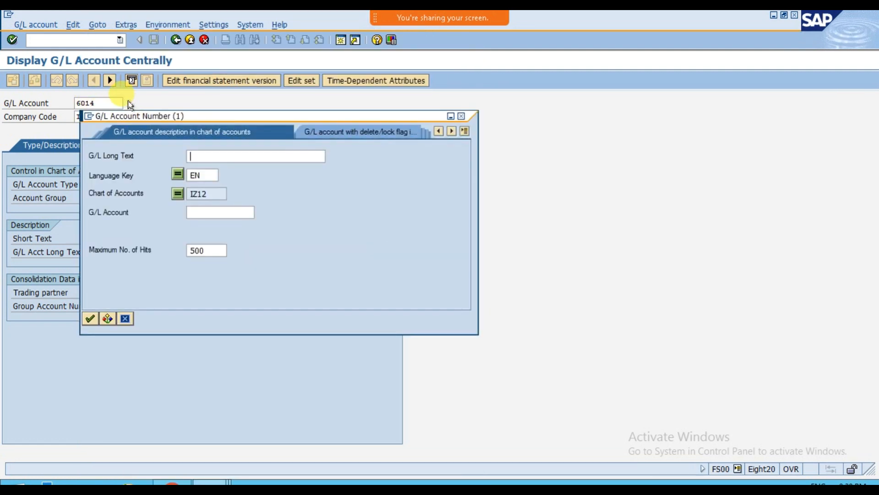
key(Return)
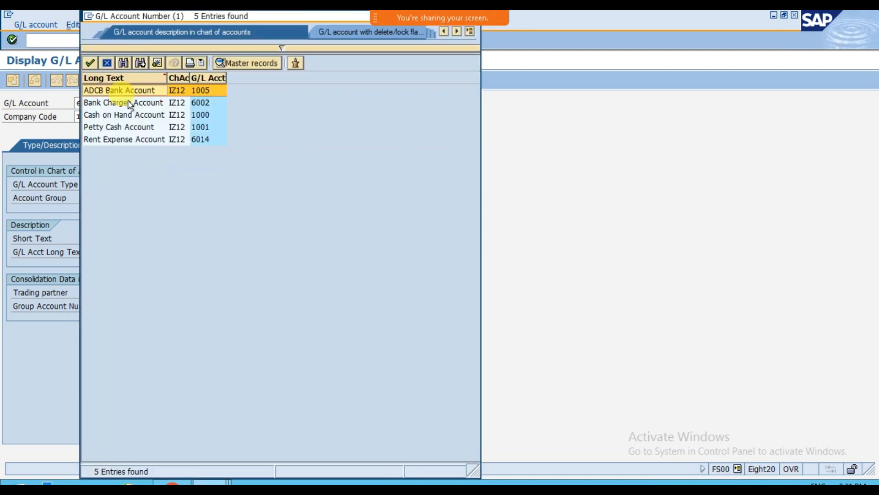
click(209, 78)
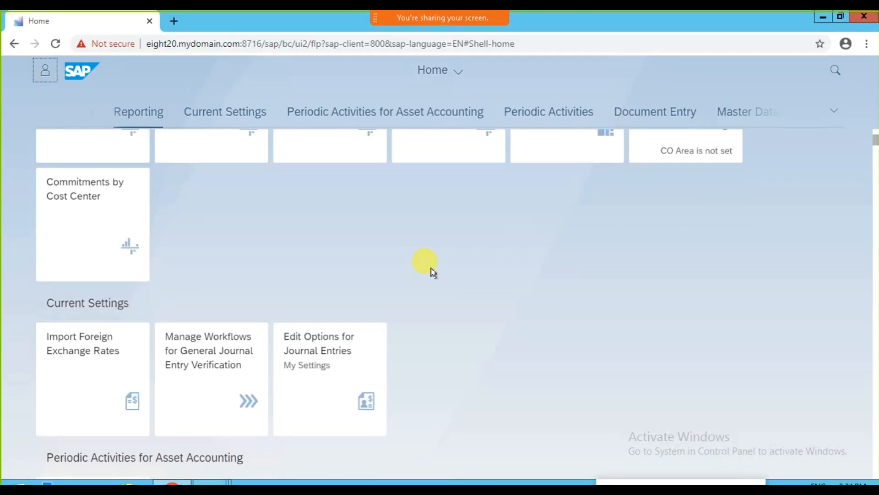
Step: In the SAP Fiori launchpad, find the Master Data group and open the Manage G/L Account Master Data app
scroll(432, 272, down, 1)
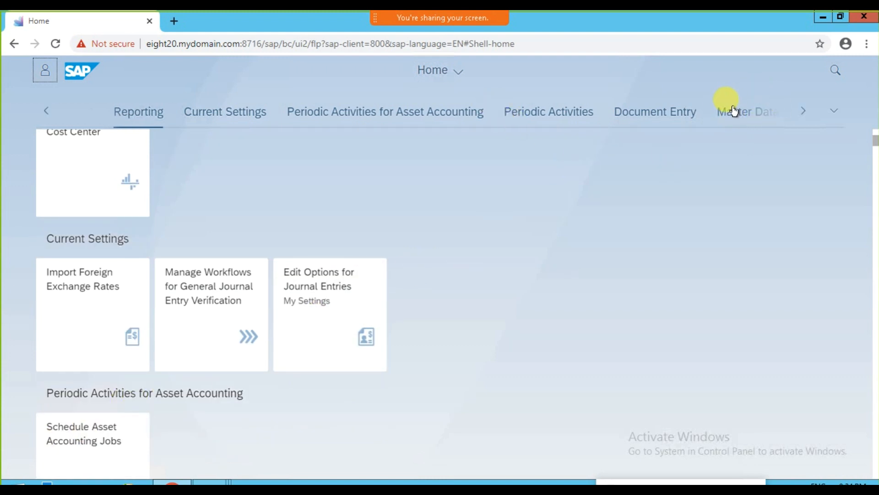
scroll(721, 151, down, 1)
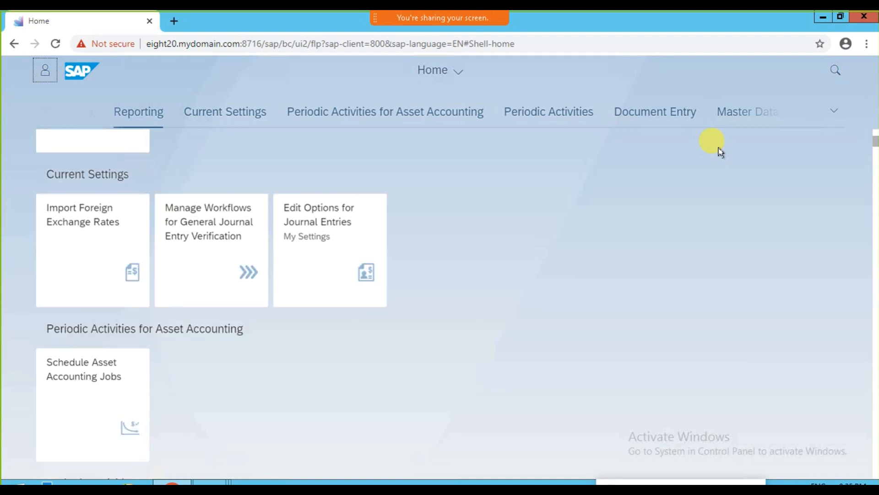
scroll(720, 151, down, 5)
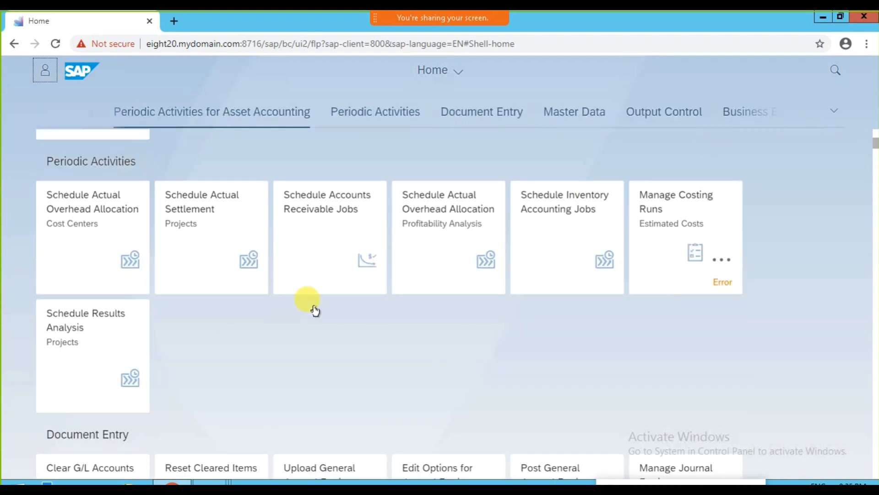
scroll(112, 379, down, 2)
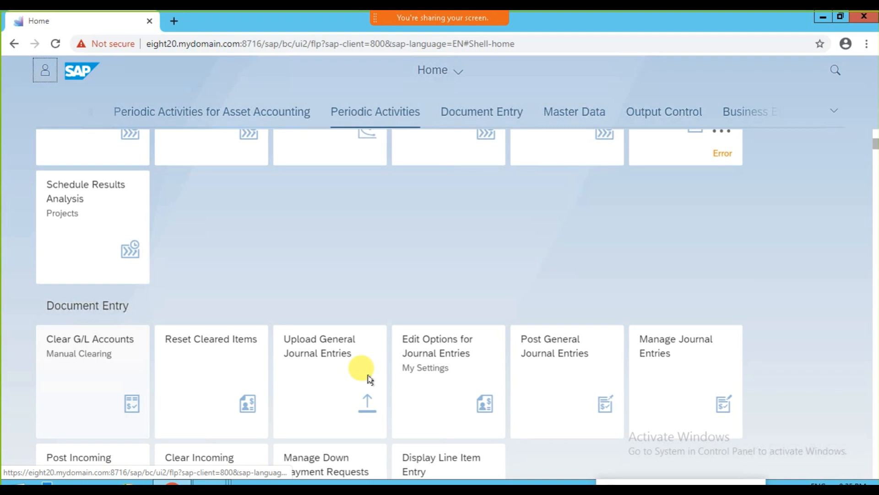
scroll(370, 379, down, 1)
scroll(383, 353, down, 1)
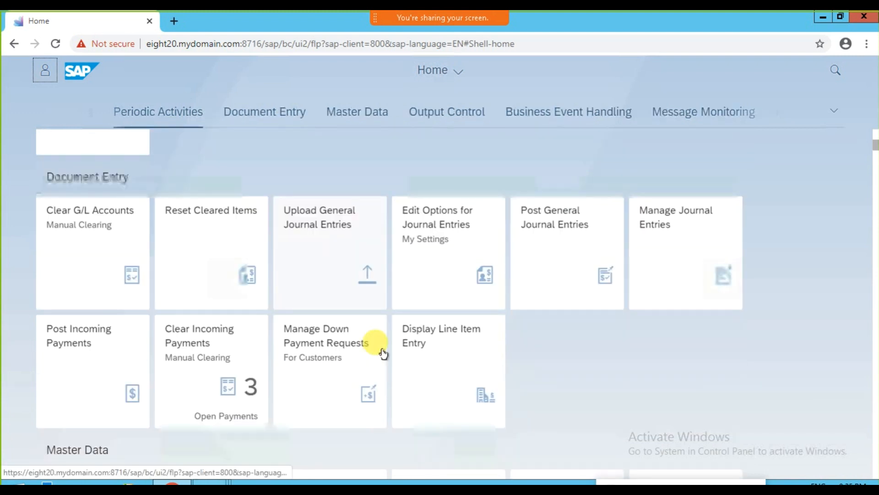
scroll(383, 352, down, 2)
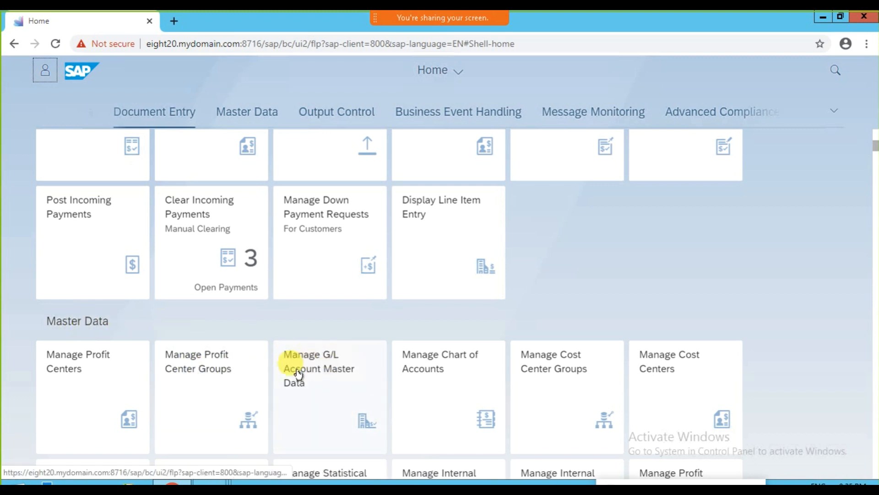
click(315, 374)
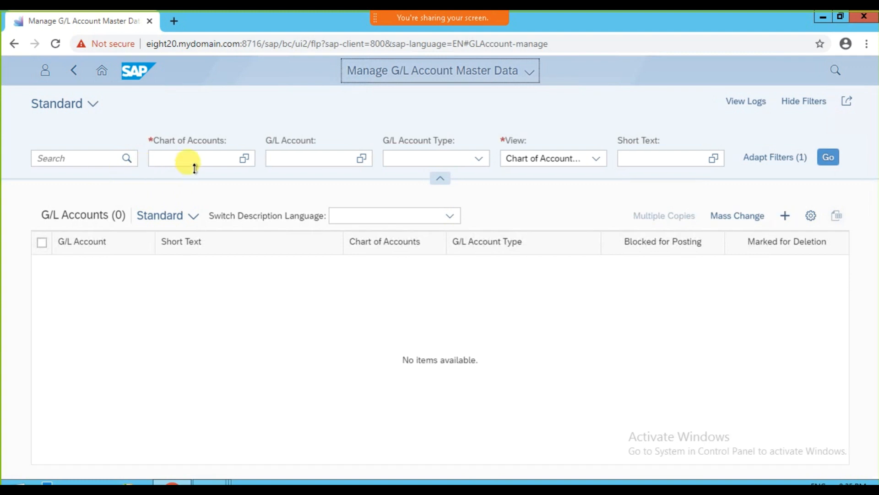
Step: Filter the G/L account list by chart of accounts IZ12 and display its accounts
click(201, 156)
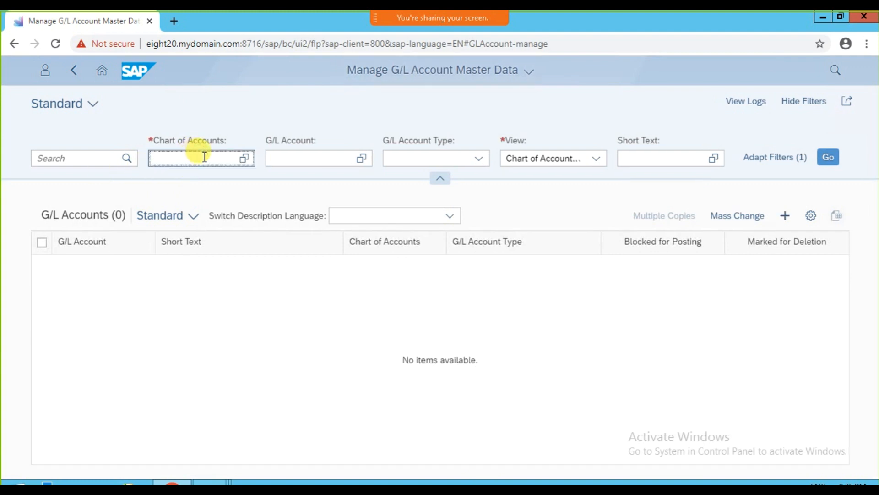
text(IZ12)
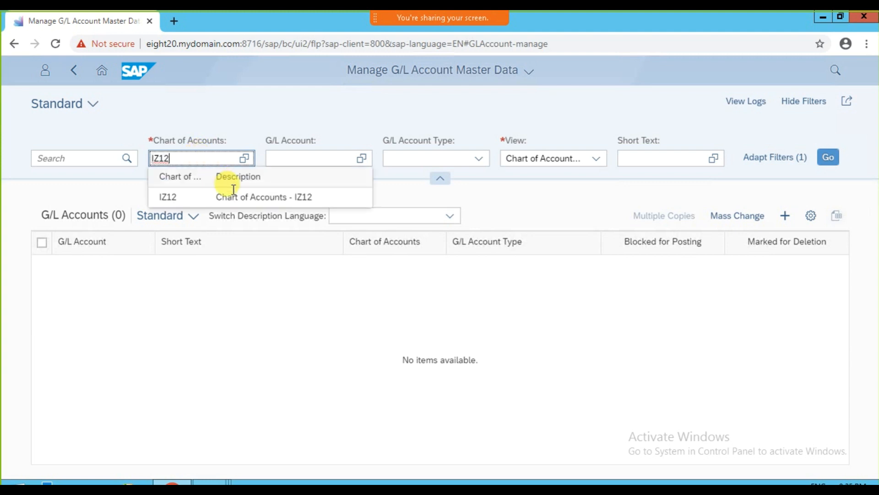
click(236, 198)
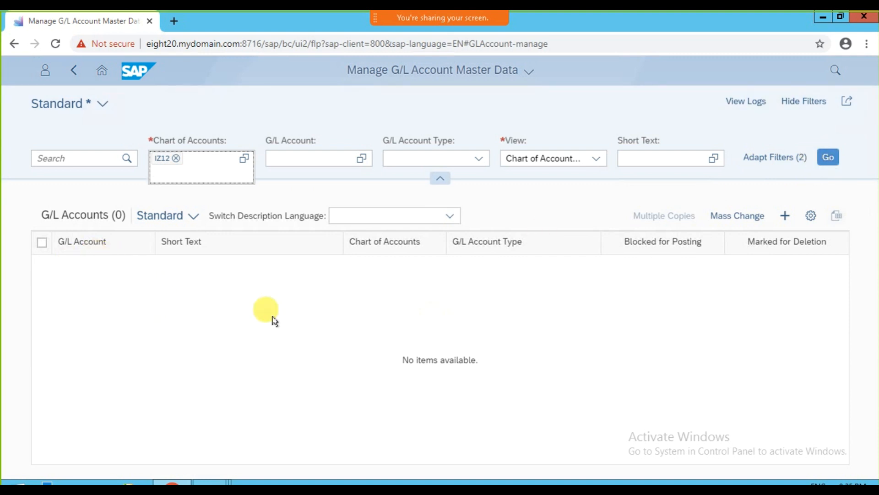
click(829, 157)
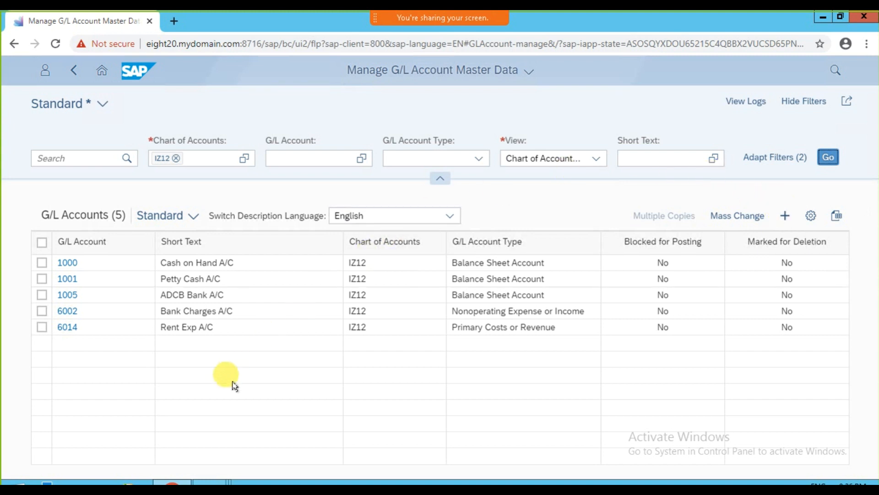
Step: Switch to the FS00 window in SAP GUI, put account 6014 in change mode, and return to the Fiori app in the browser
mouse_move(212, 481)
click(231, 437)
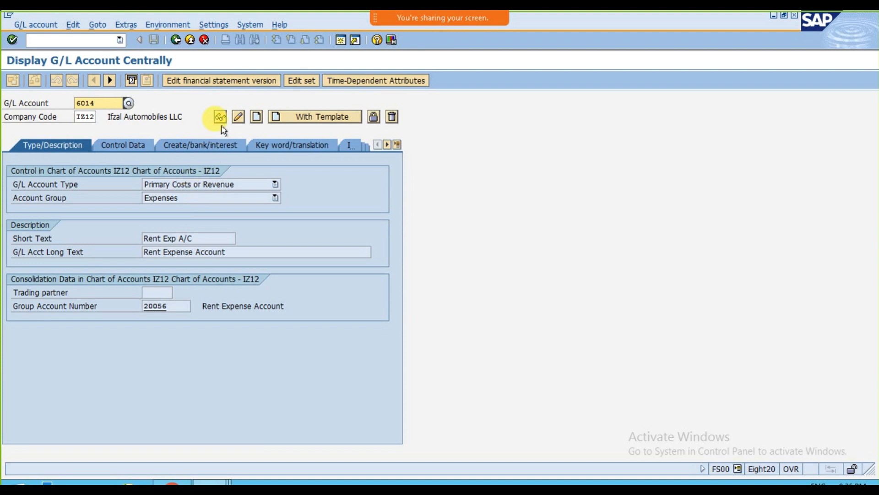
click(237, 117)
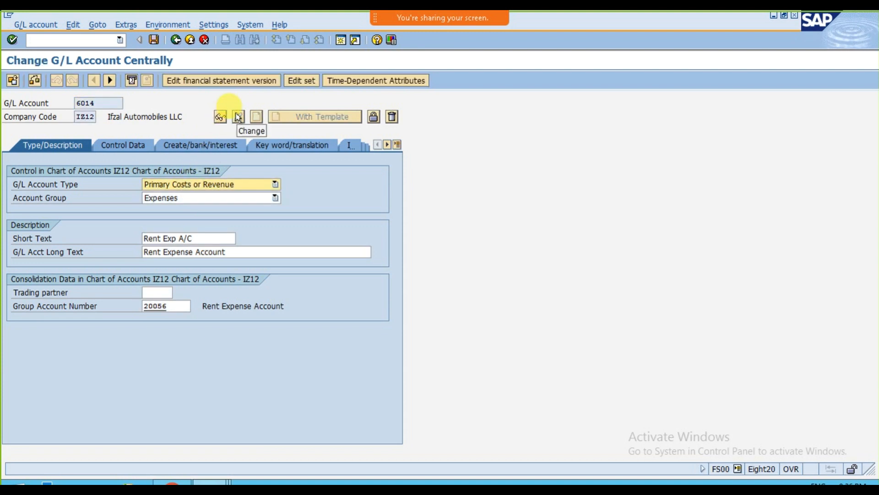
click(158, 478)
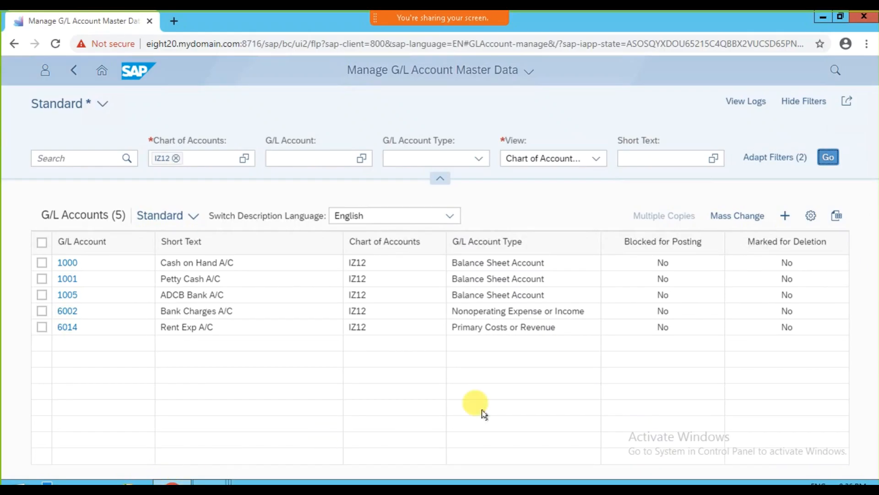
Step: Start a new G/L account 6010 in chart of accounts IZ12 with account type Primary Costs or Revenue
click(782, 214)
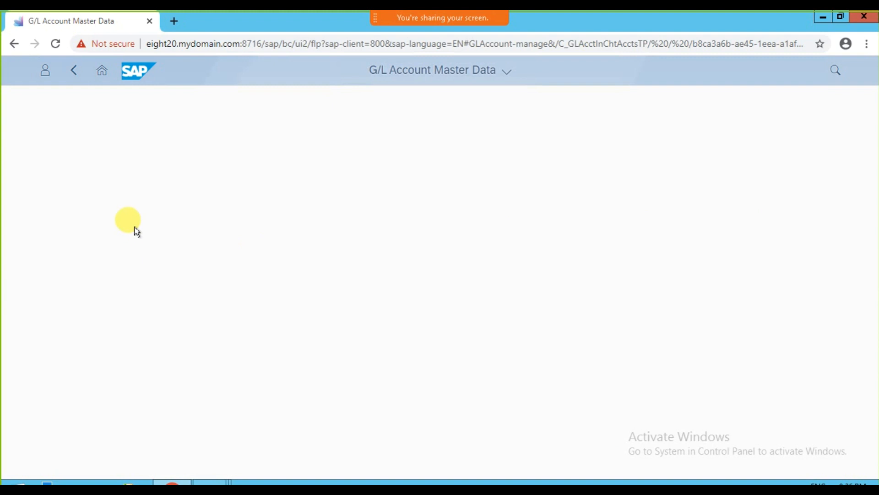
click(142, 175)
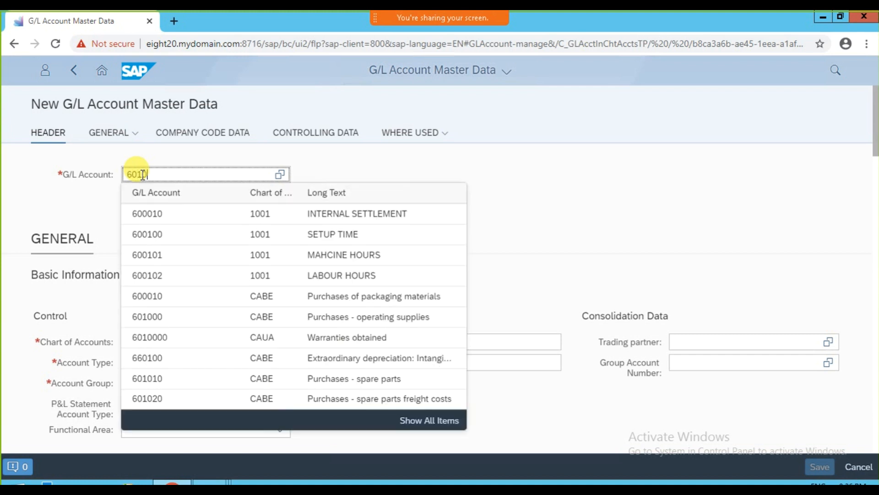
key(Tab)
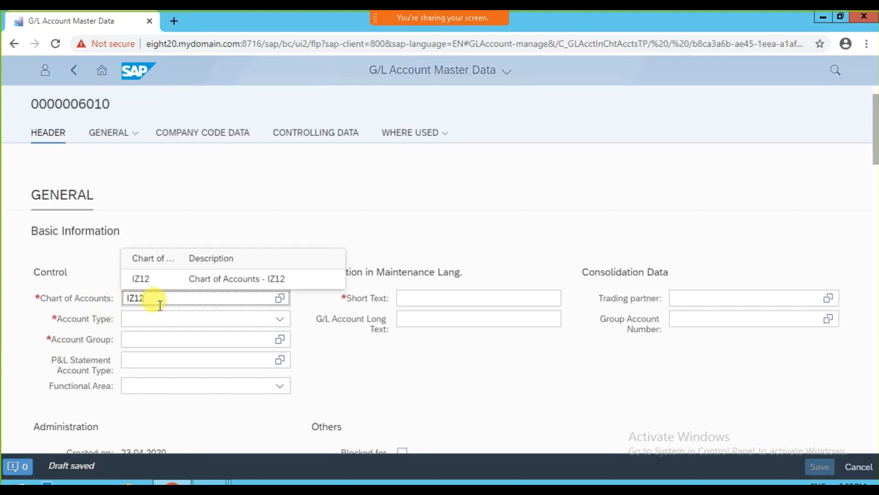
key(Tab)
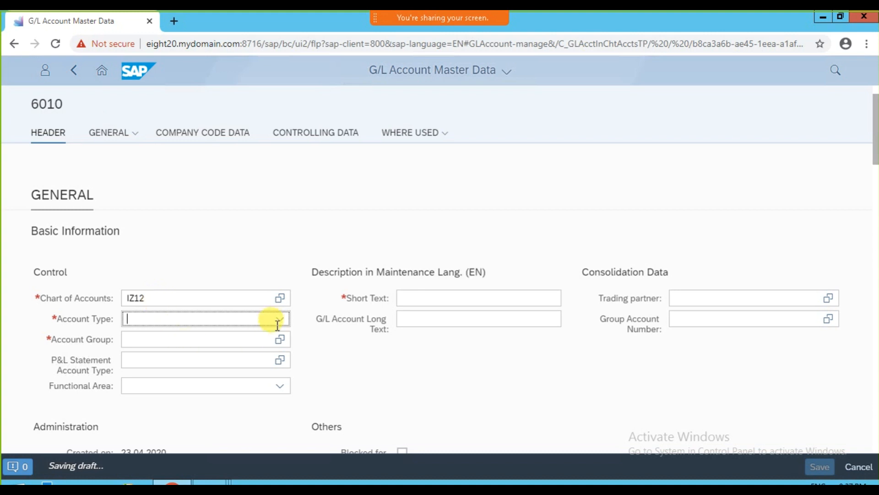
click(278, 321)
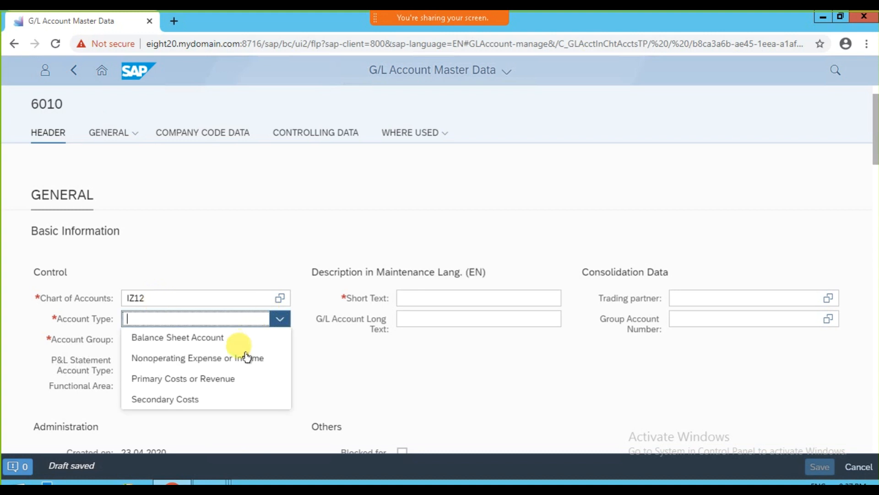
click(225, 379)
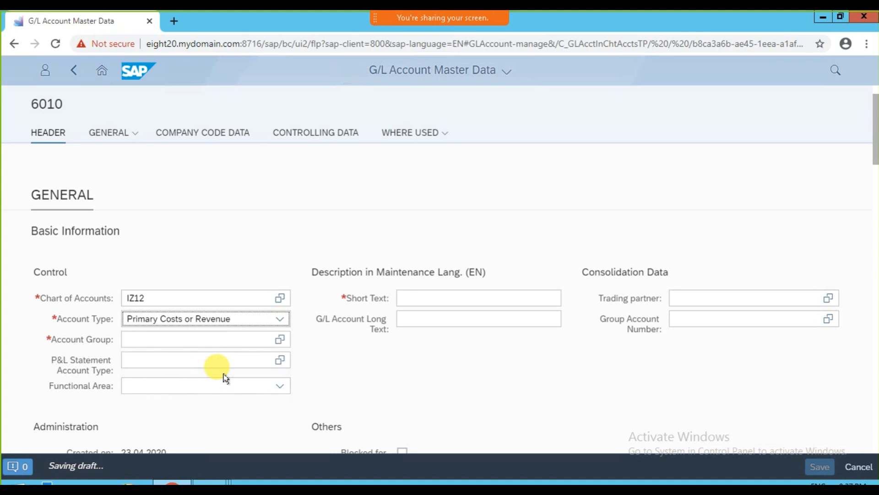
Step: Look up the account groups of chart of accounts IZ12 and assign EXPS (Expenses) to account 6010
click(186, 339)
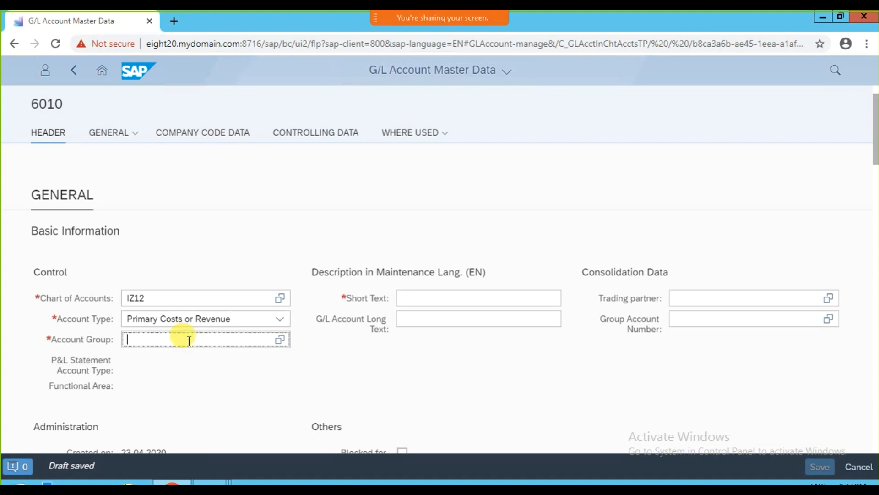
click(279, 339)
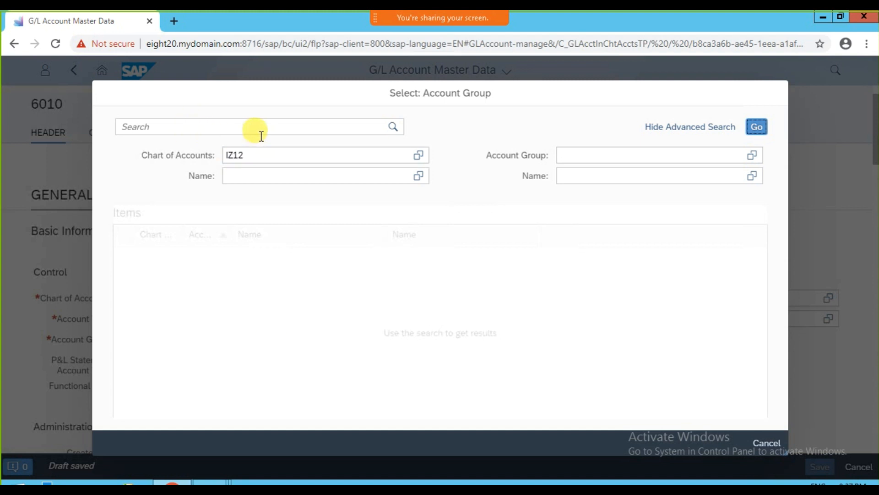
click(247, 156)
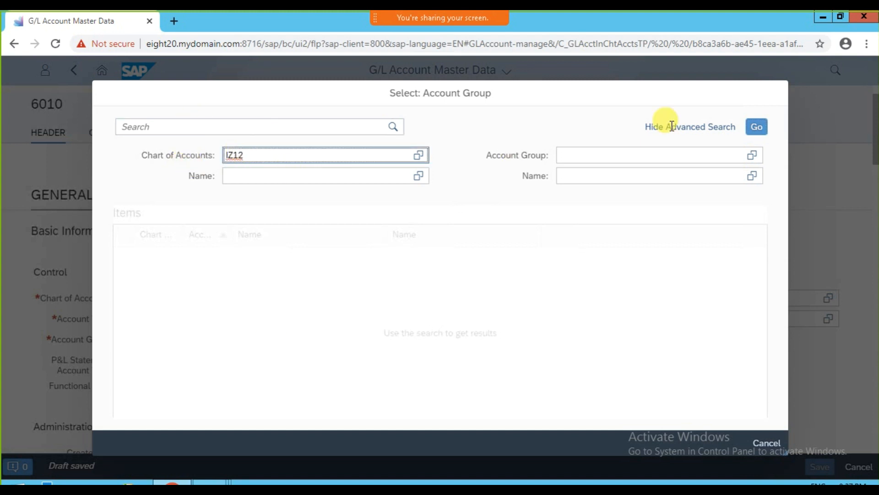
click(755, 123)
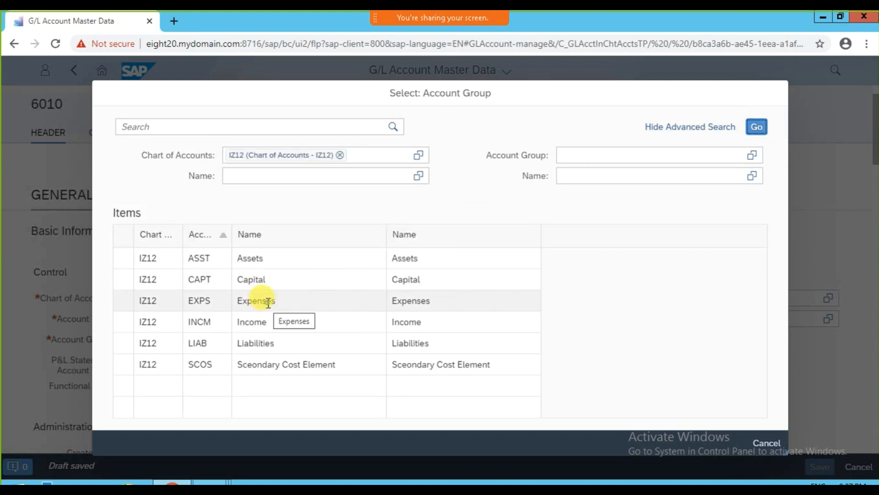
click(269, 301)
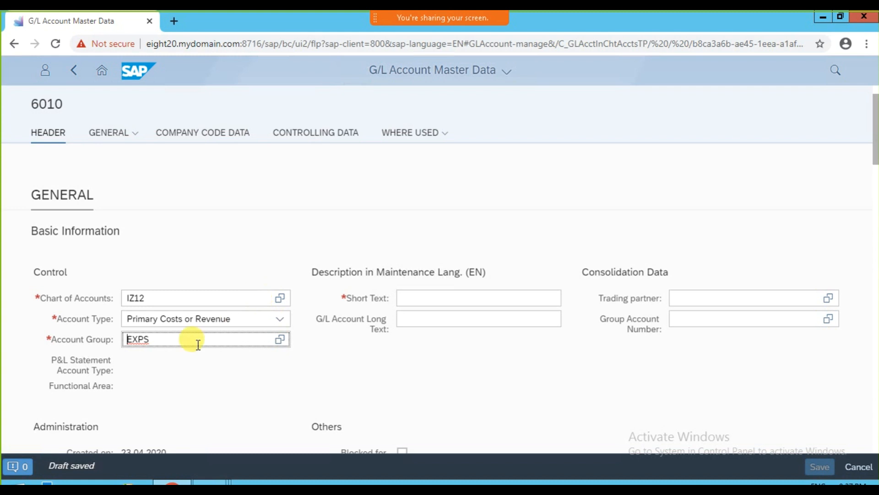
Step: Enter the short text "Telephone Exp A/C" and the long text "Telephone Expense Account" for account 6010
click(425, 298)
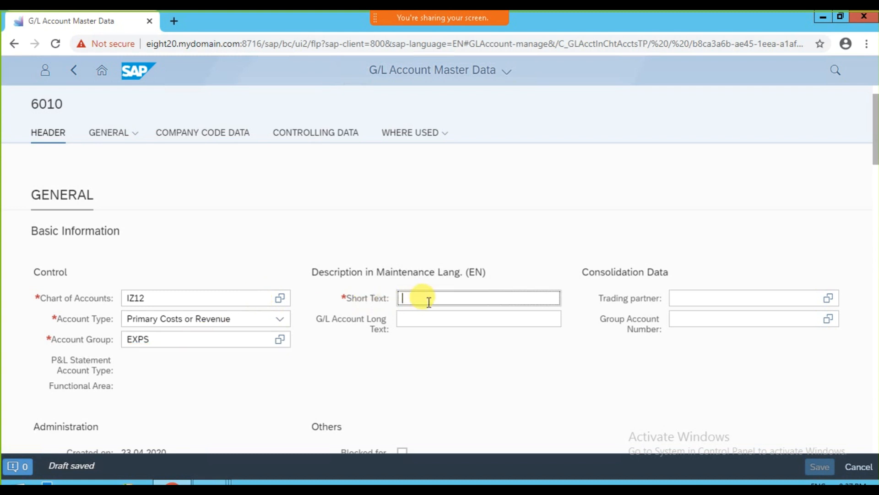
text(Ele)
key(BackSpace)
key(BackSpace)
key(BackSpace)
text(Telephone Exp)
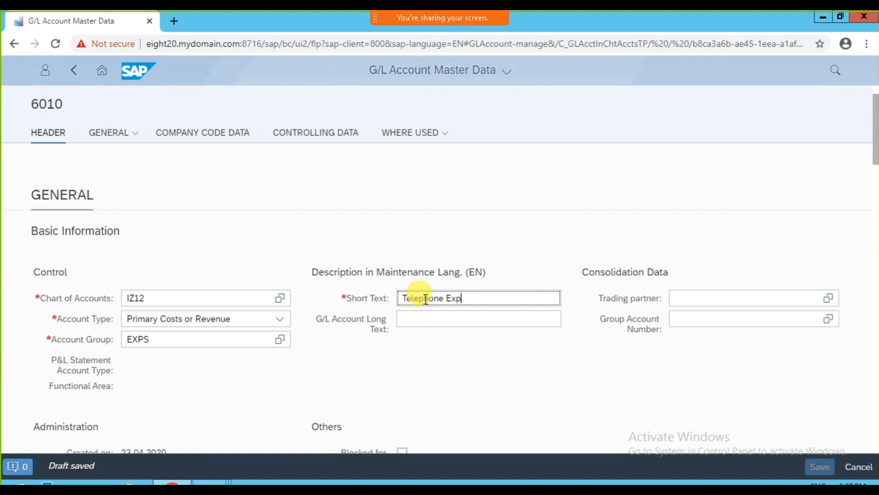
text( A/C)
key(Tab)
text(Tele)
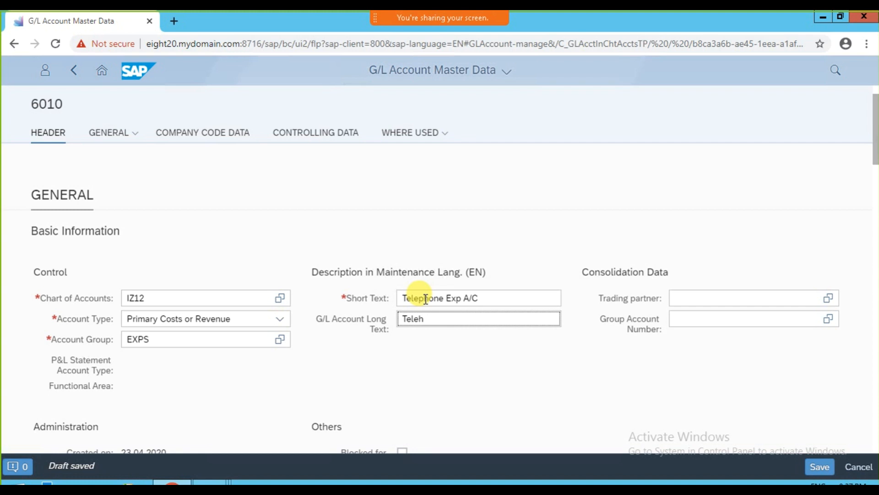
text(phone Expense Account)
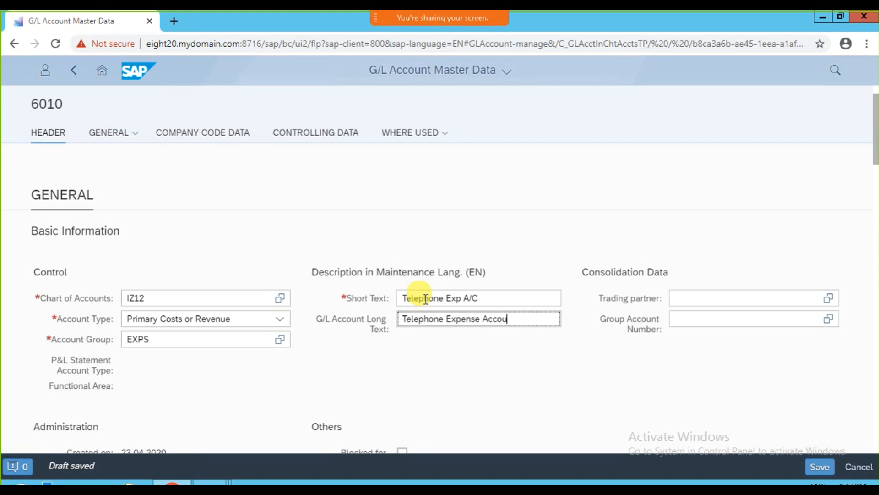
Step: Look up the group account numbers in chart of accounts VB01 and assign 20055, Telephone Exp A/C, to account 6010
key(Tab)
key(Tab)
click(829, 319)
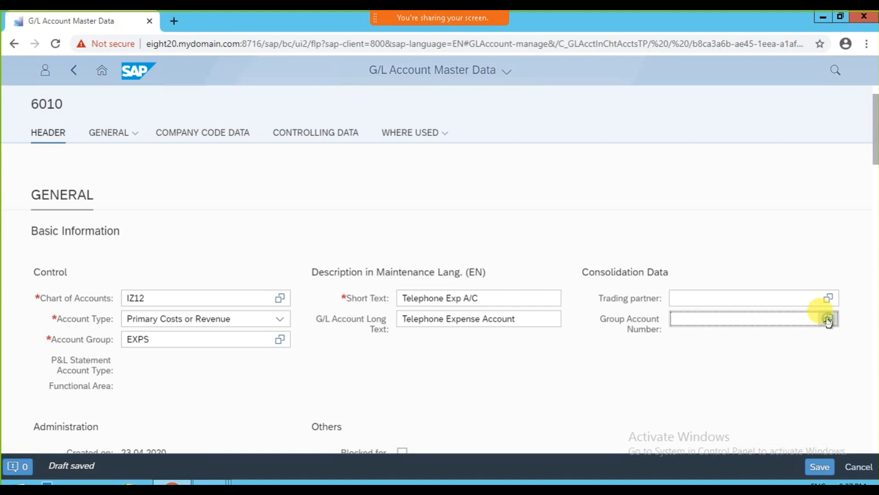
click(828, 319)
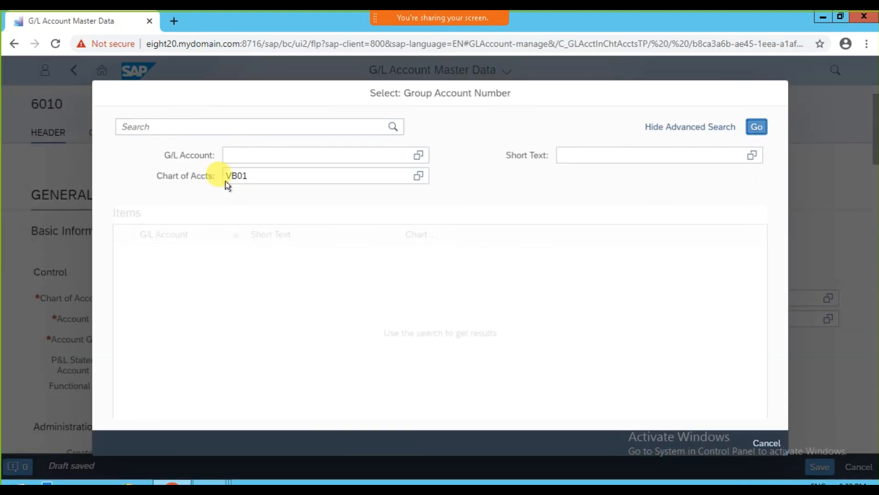
click(755, 131)
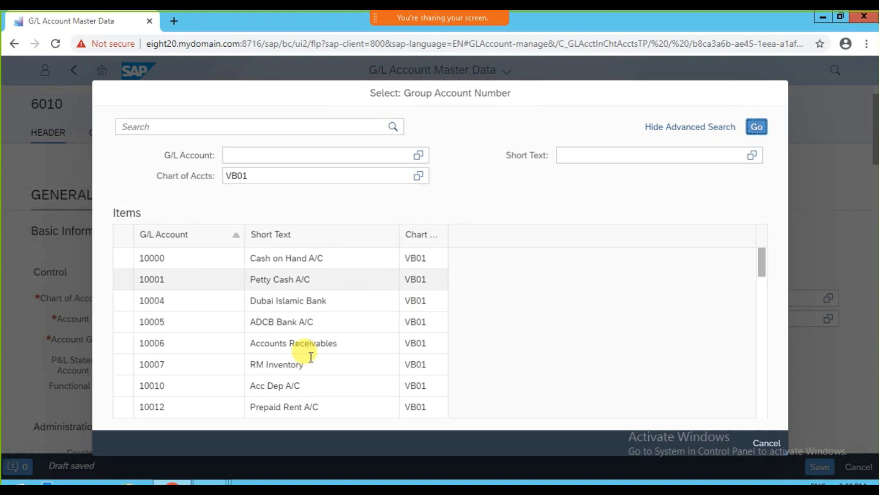
scroll(306, 351, down, 6)
scroll(306, 351, down, 10)
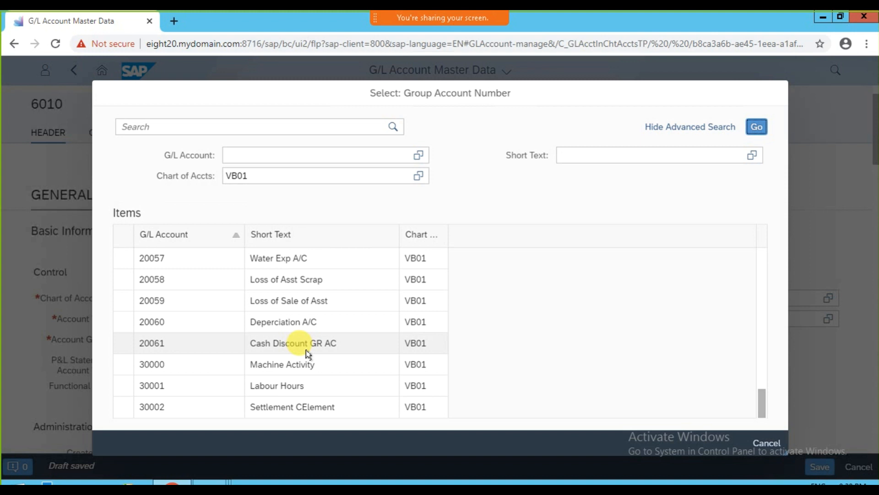
scroll(311, 352, up, 1)
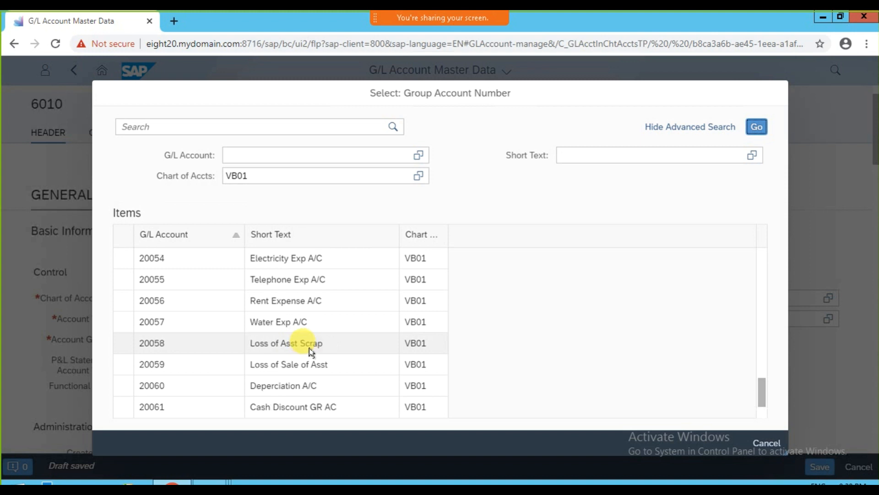
click(308, 279)
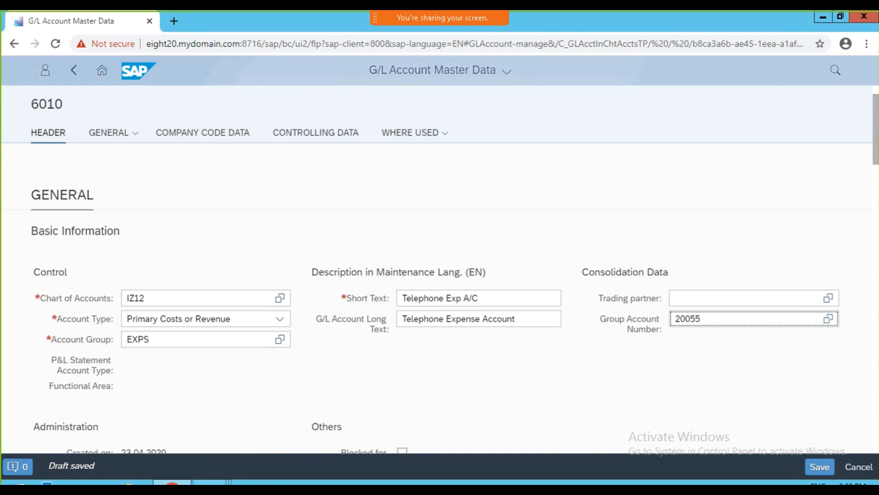
Step: Check the control data of account 6014 in the FS00 window of SAP GUI and return to the Fiori app in the browser
click(211, 482)
click(224, 422)
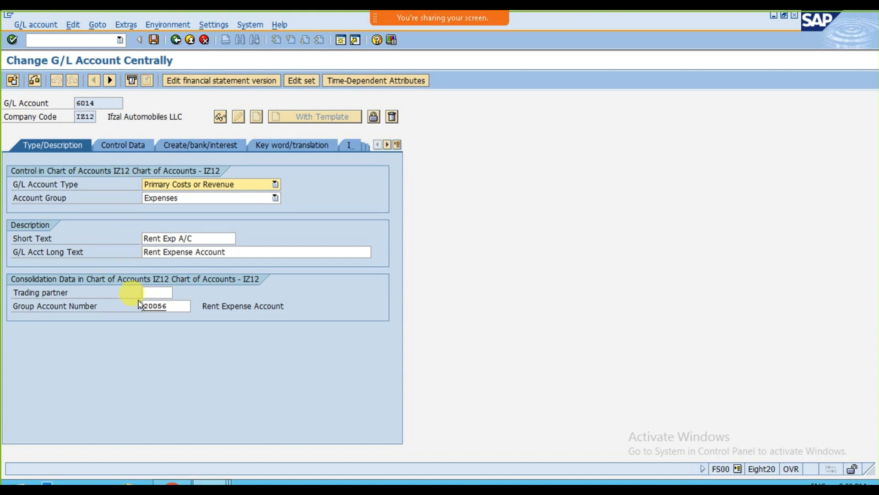
click(124, 145)
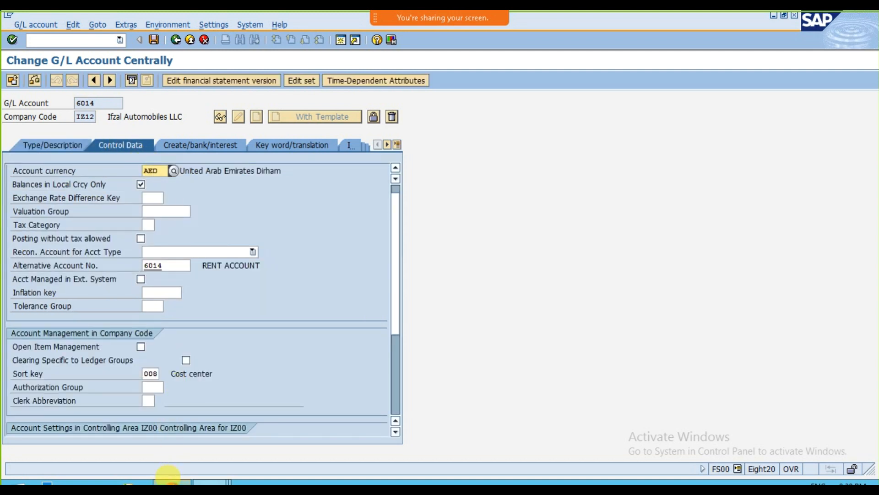
click(170, 482)
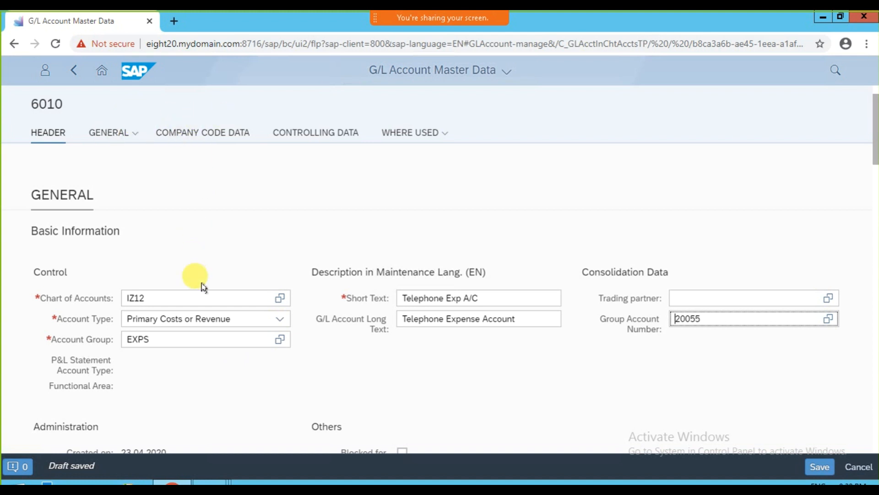
Step: Add a new company code assignment to account 6010 and set its company code to IZ12
scroll(204, 287, down, 3)
scroll(204, 284, down, 1)
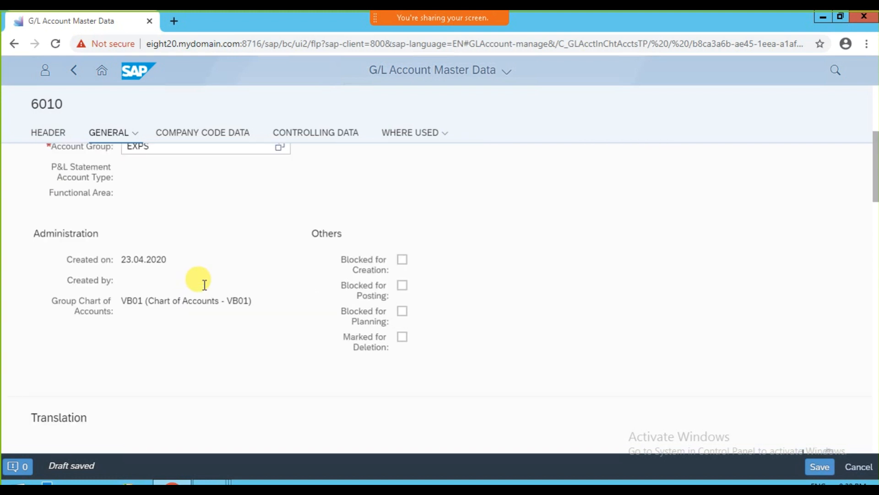
scroll(204, 284, down, 1)
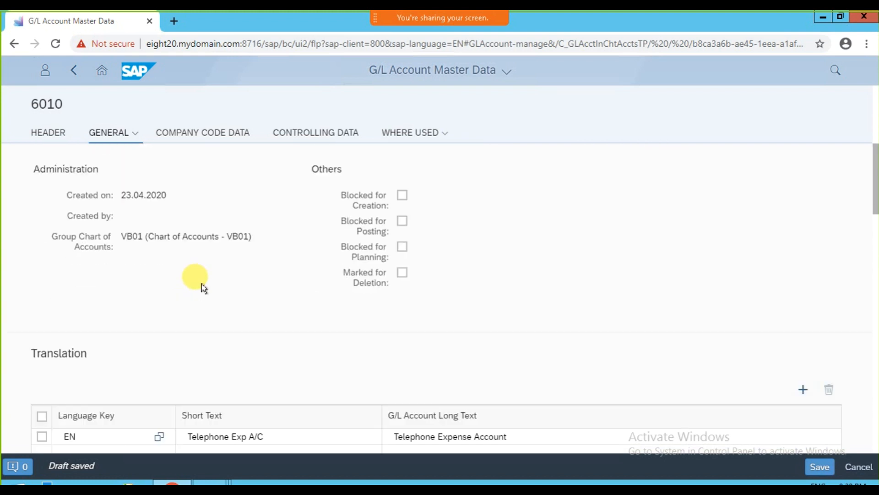
scroll(201, 284, down, 2)
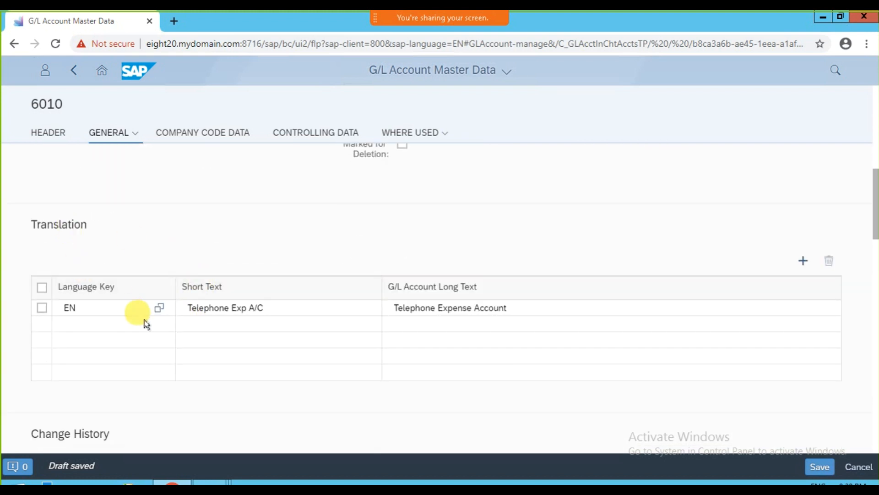
scroll(153, 325, down, 2)
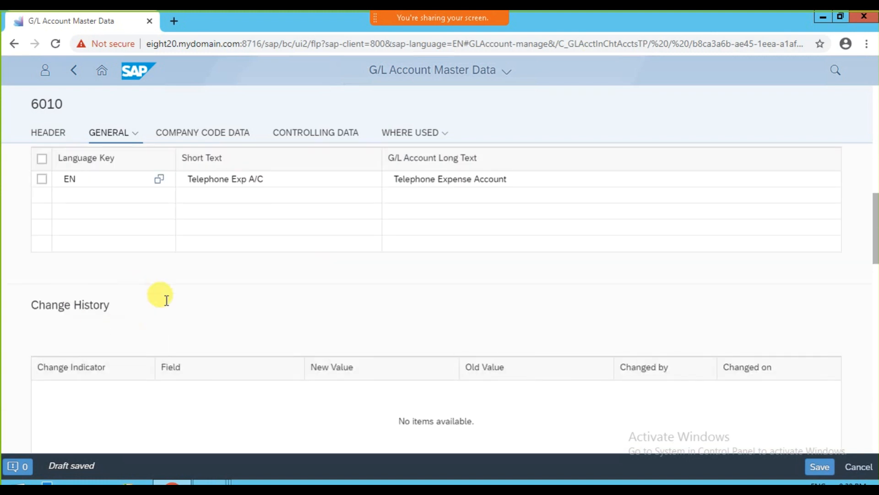
scroll(142, 335, down, 2)
scroll(142, 334, down, 2)
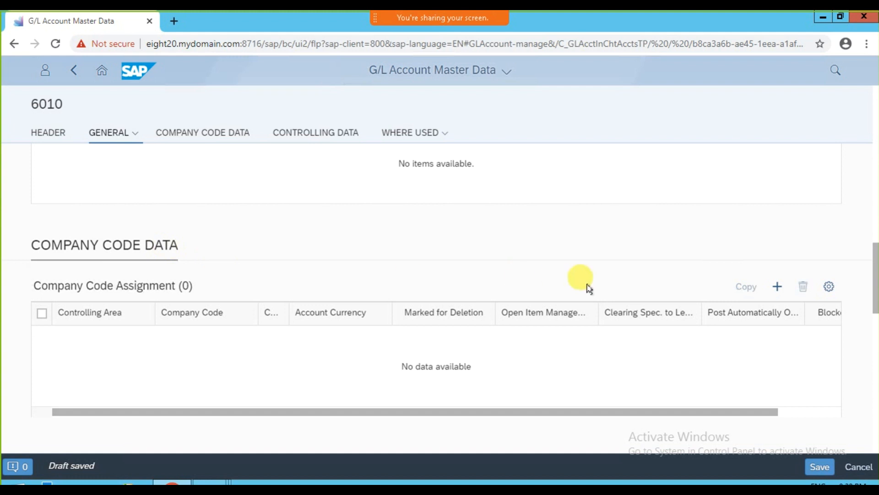
click(777, 287)
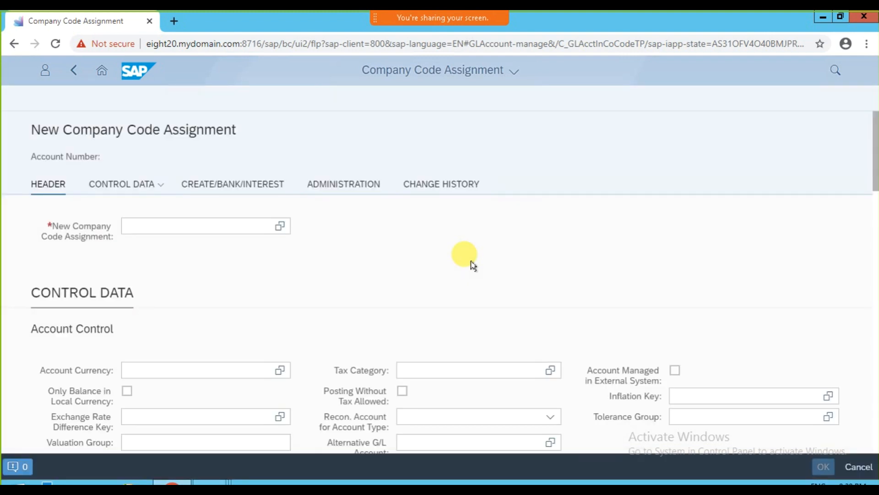
scroll(250, 280, down, 1)
scroll(190, 259, up, 1)
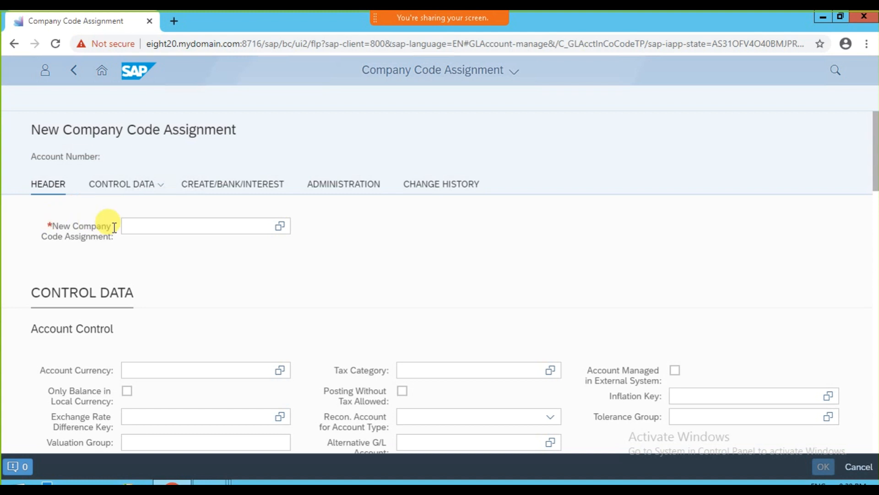
click(154, 225)
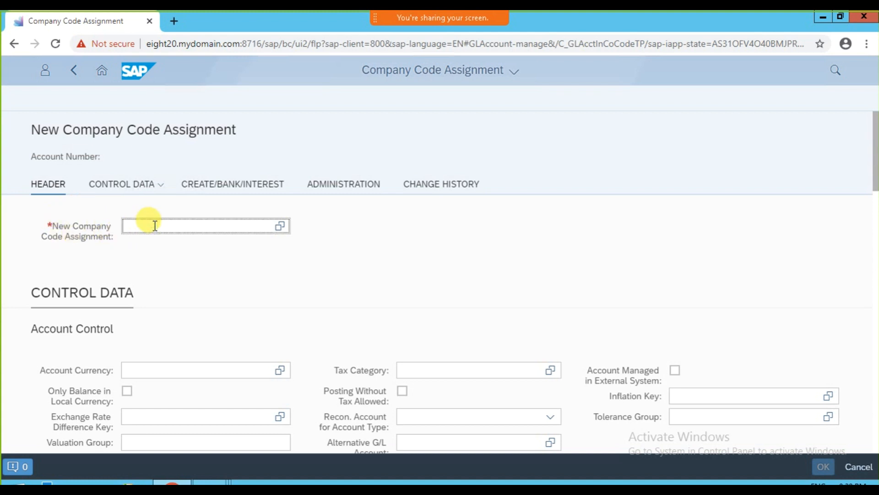
text(IZ12)
Step: Set the account currency to AED and enable Only Balance in Local Currency for the IZ12 assignment
click(148, 369)
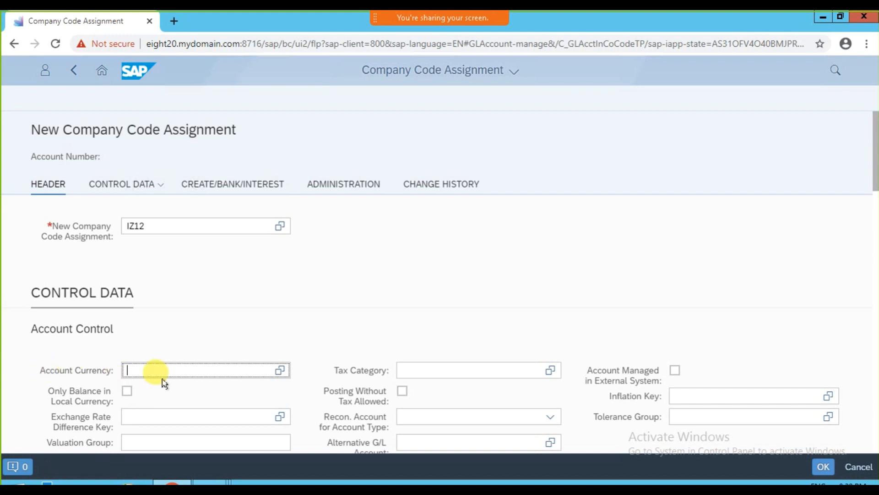
text(AEDE)
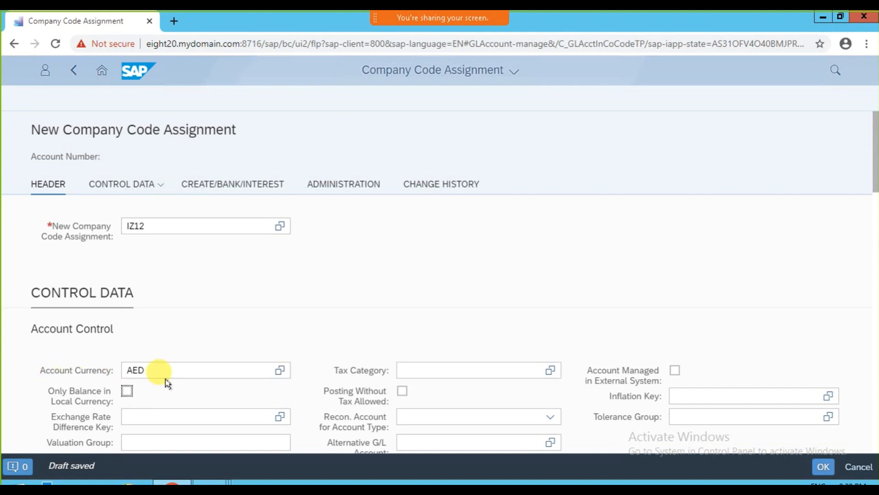
click(126, 393)
click(126, 392)
Step: Look up the alternative G/L accounts in chart of accounts MR01 and assign 6006, TELEPHONE EXP
scroll(211, 348, down, 1)
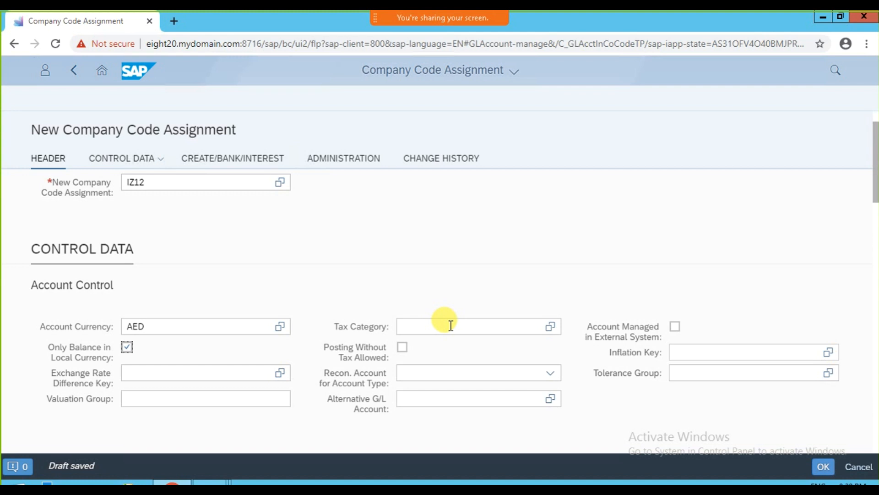
click(413, 371)
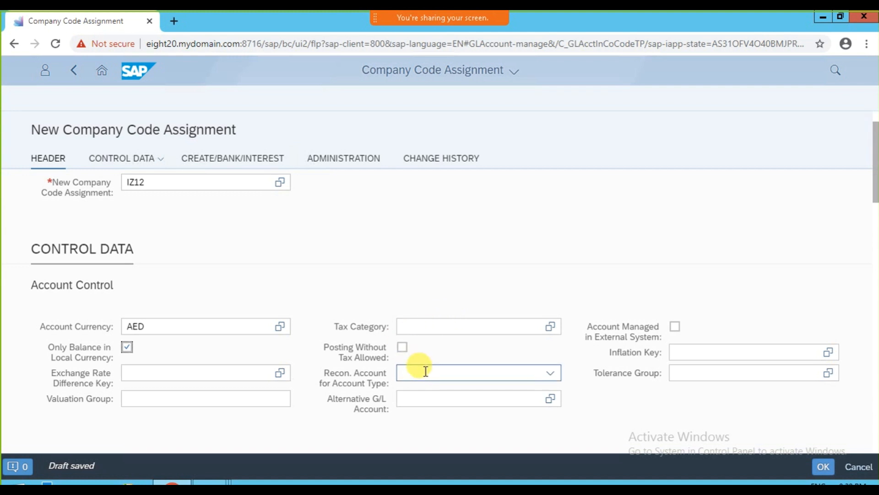
click(431, 398)
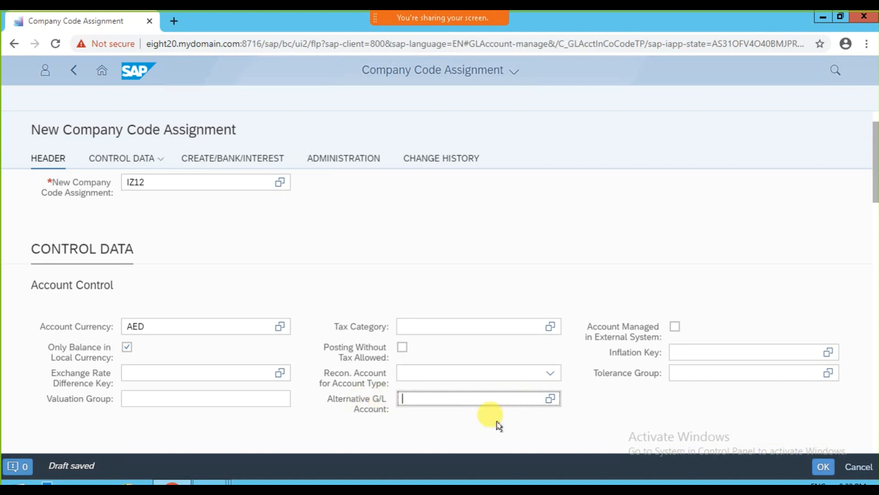
click(551, 399)
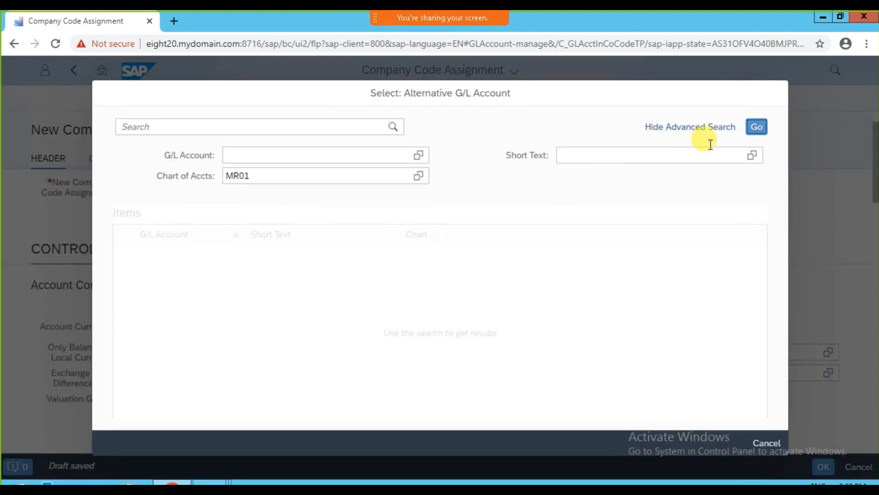
click(756, 127)
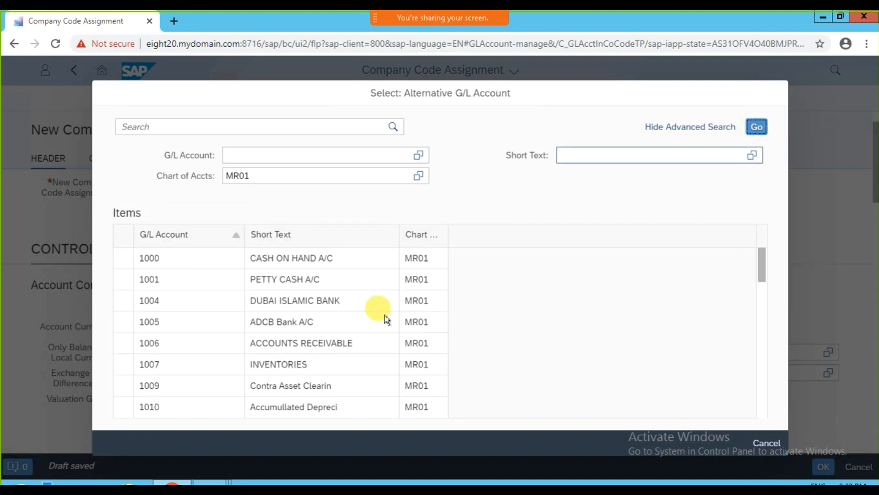
scroll(320, 344, down, 10)
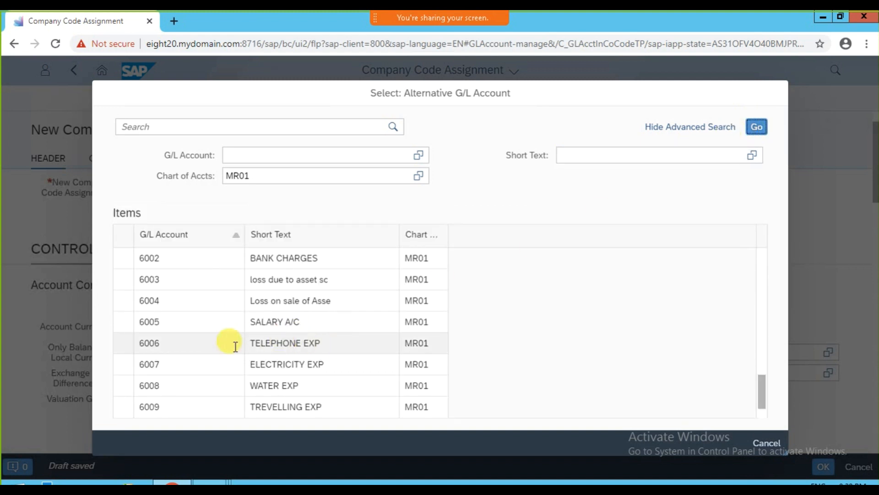
click(192, 343)
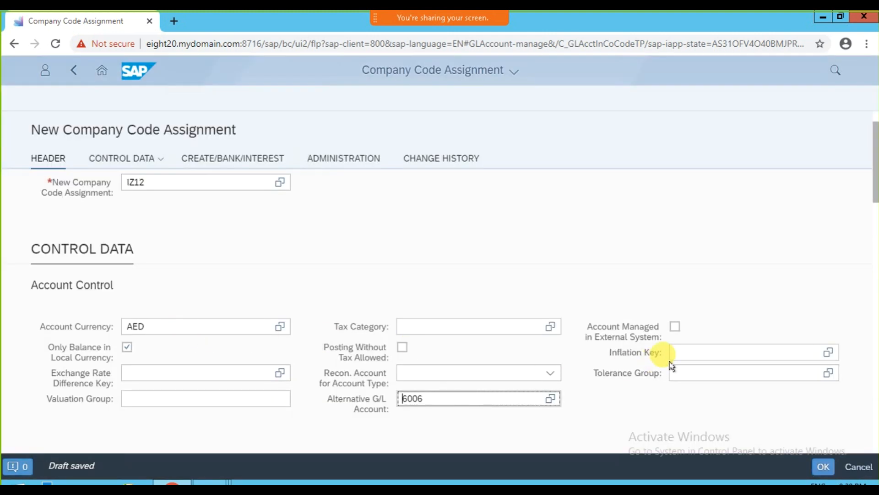
Step: Set the sort key in the account management data to 008, Cost center
scroll(676, 298, down, 2)
scroll(676, 299, down, 4)
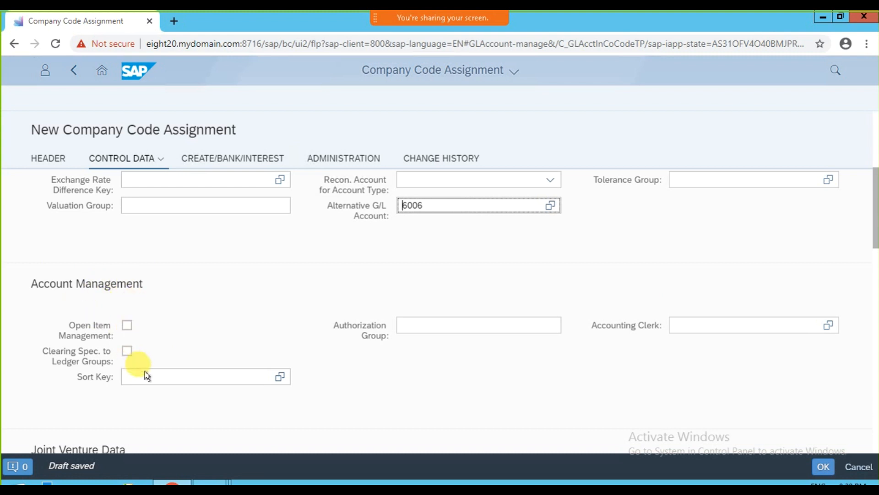
click(155, 376)
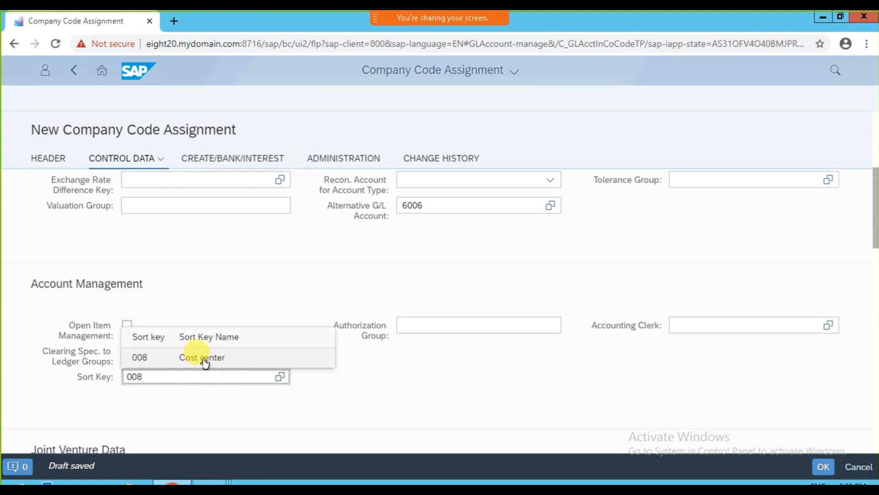
click(204, 362)
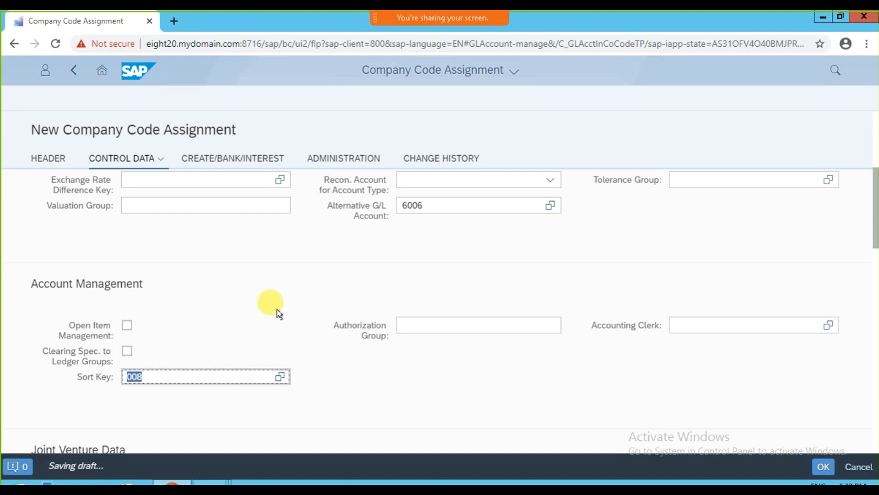
Step: Check the sort key and controlling area settings of account 6014 in SAP GUI and return to the Fiori app in the browser
click(192, 481)
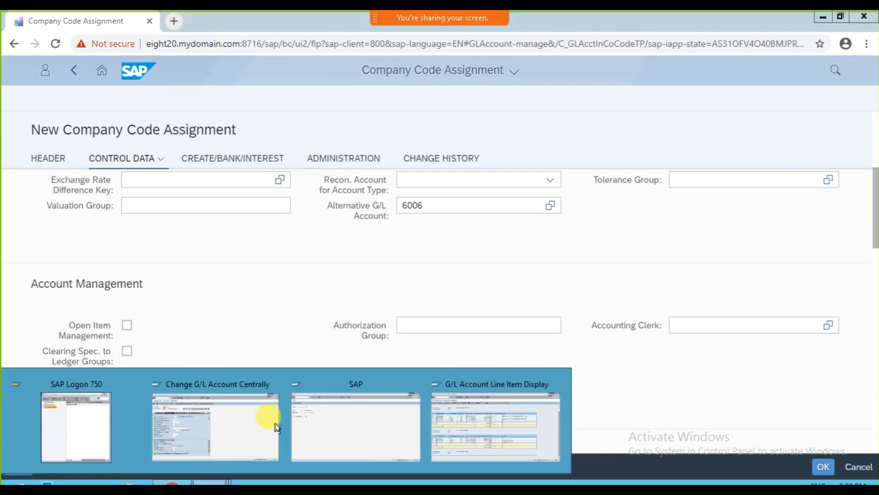
click(220, 427)
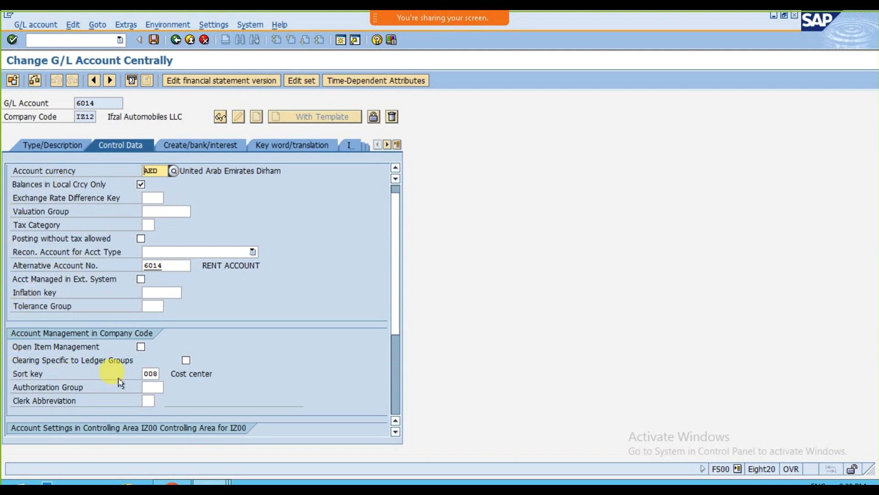
scroll(120, 381, down, 3)
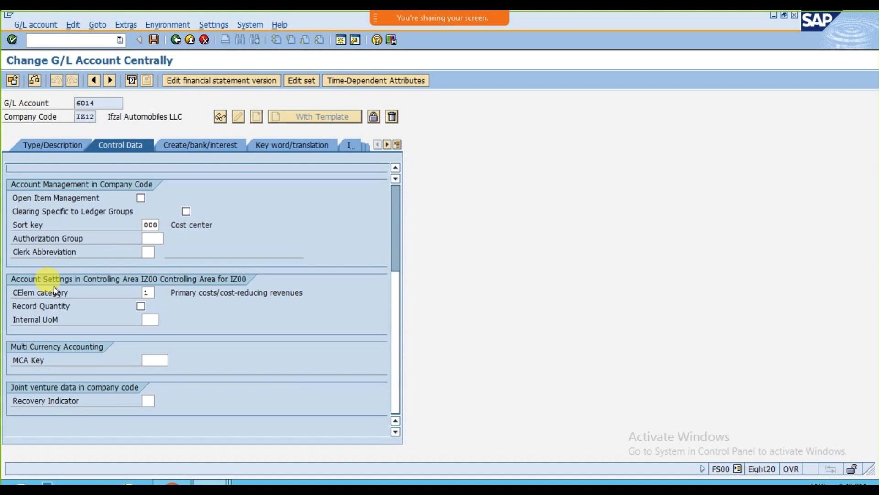
click(172, 483)
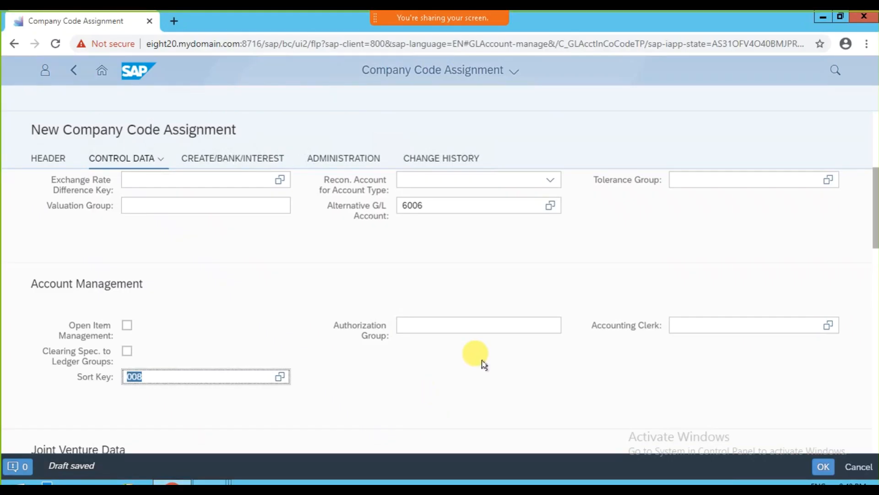
Step: Set the field status group for document creation to G004, Cost accounts
scroll(516, 365, down, 3)
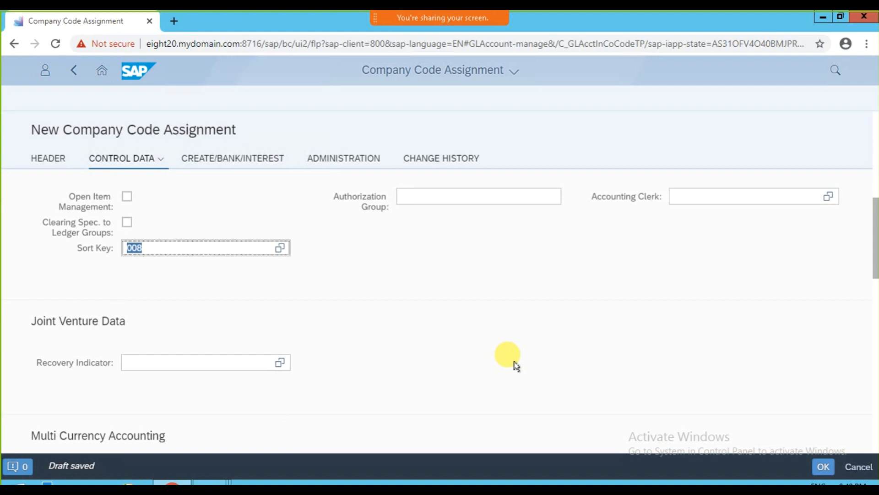
scroll(517, 365, down, 3)
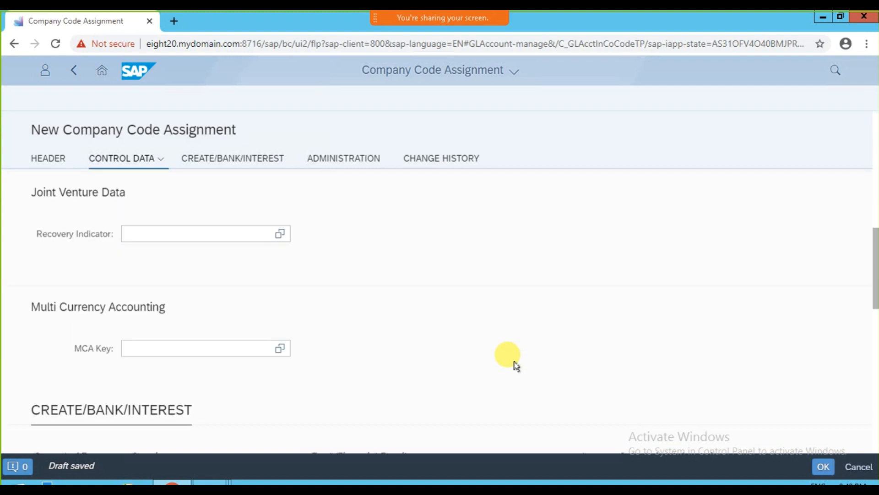
scroll(516, 365, down, 2)
scroll(516, 365, down, 2)
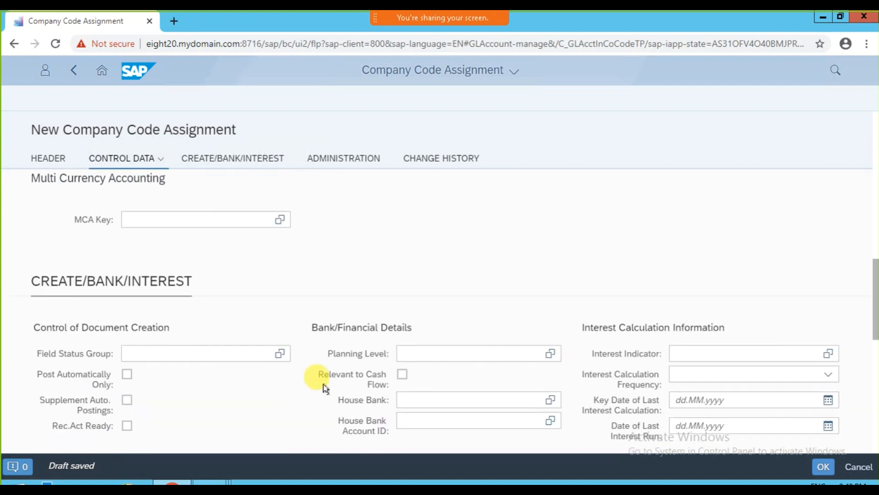
click(149, 351)
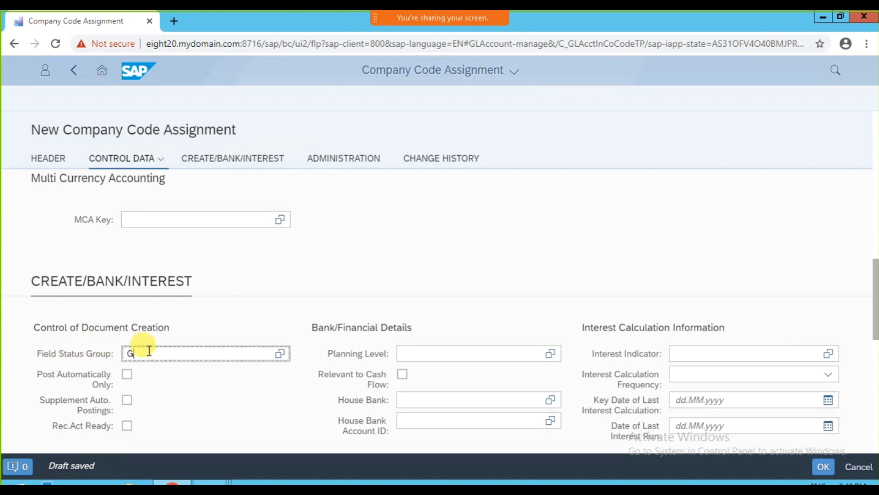
text(G004)
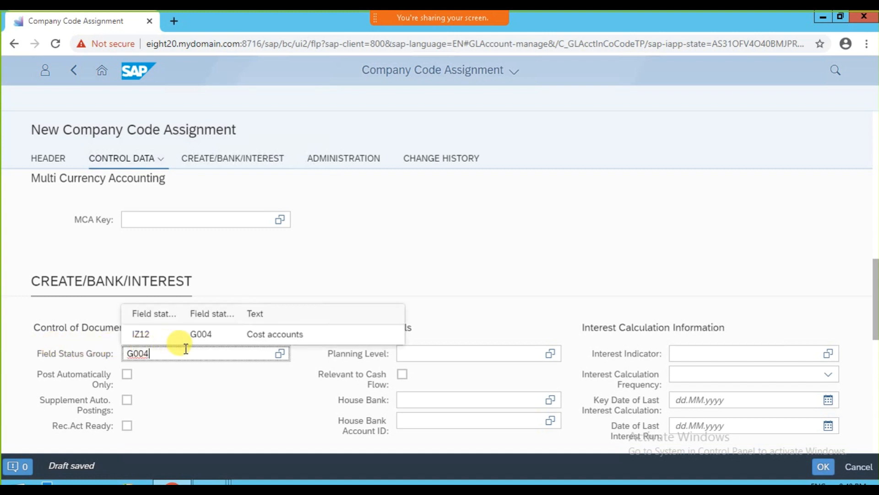
click(213, 337)
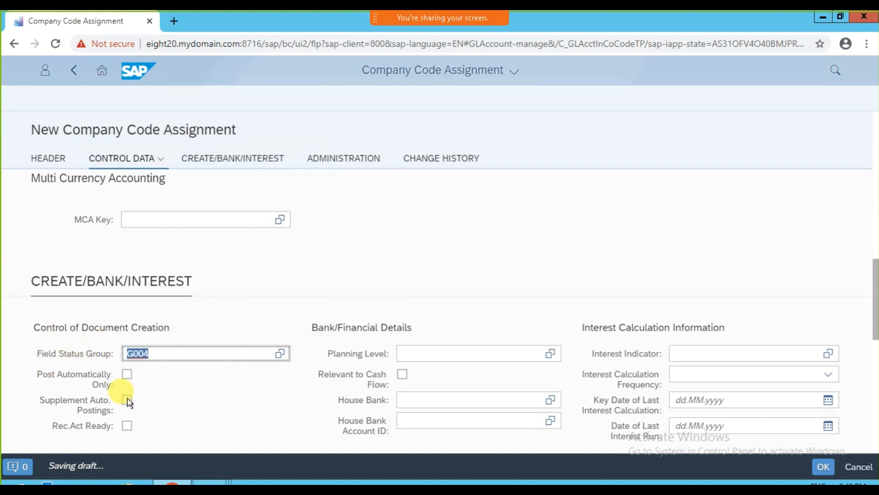
Step: Compare with account 6014's create/bank/interest data in SAP GUI and return to the company code assignment in the browser
mouse_move(226, 481)
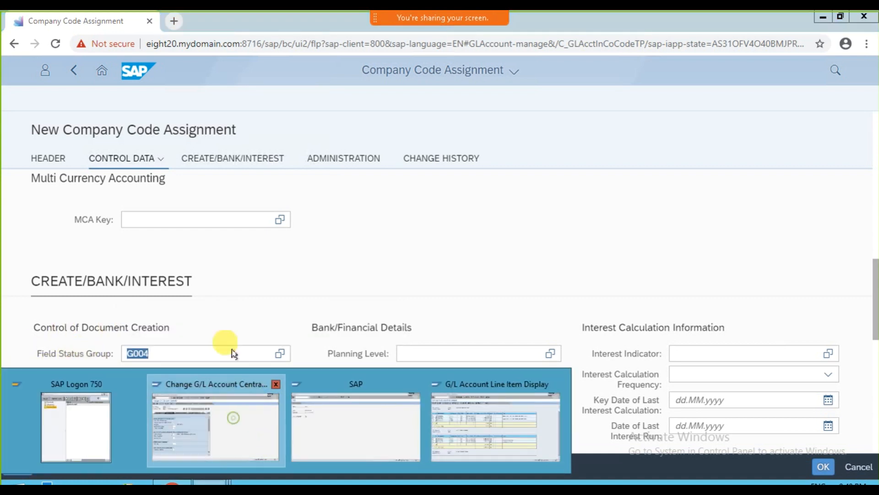
click(226, 403)
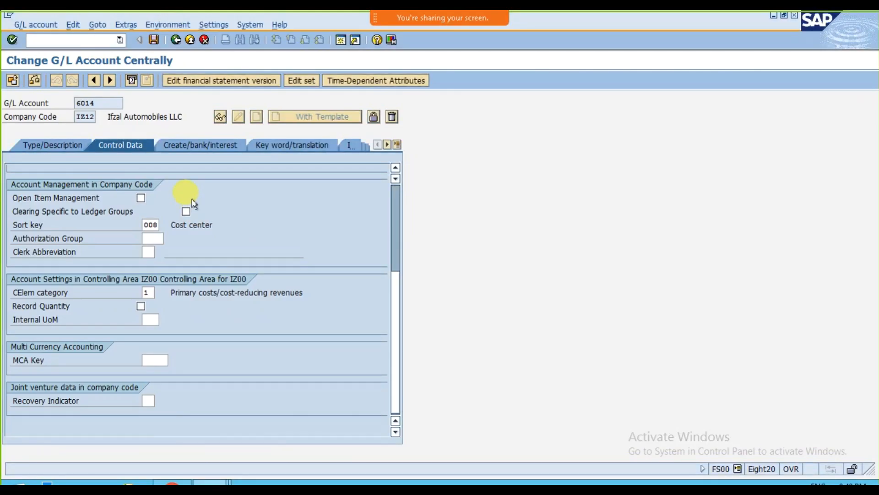
click(186, 143)
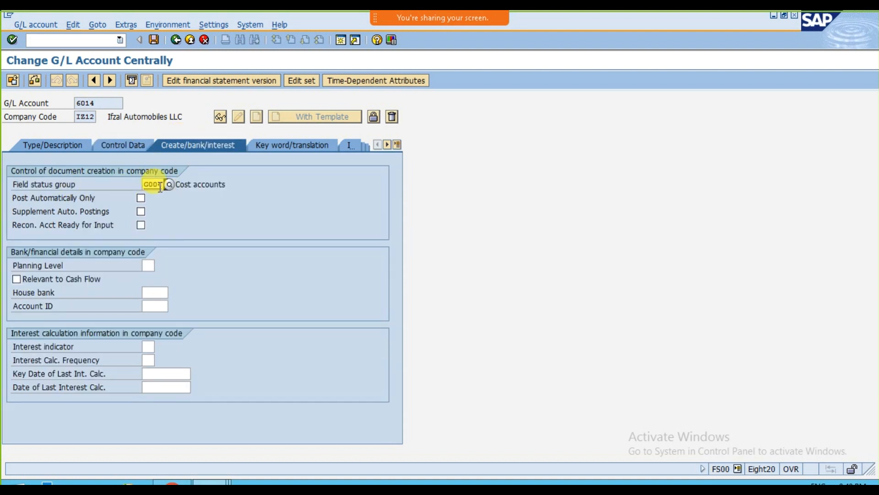
click(172, 481)
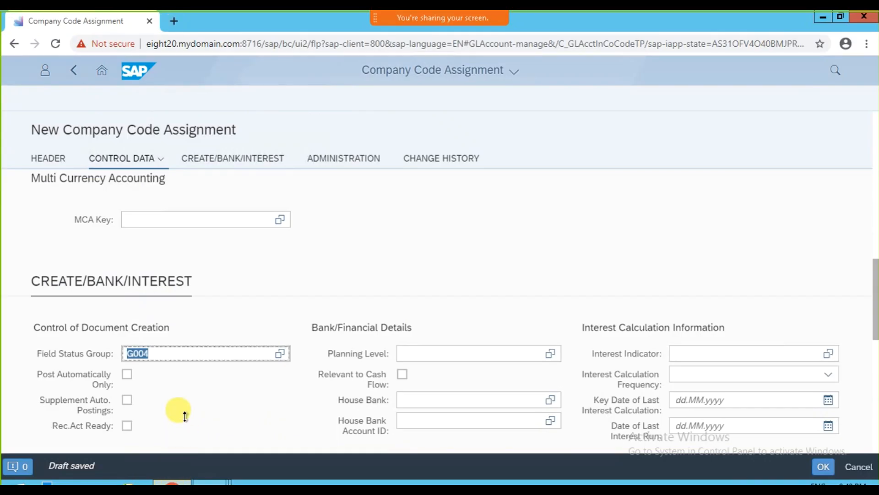
scroll(280, 373, down, 6)
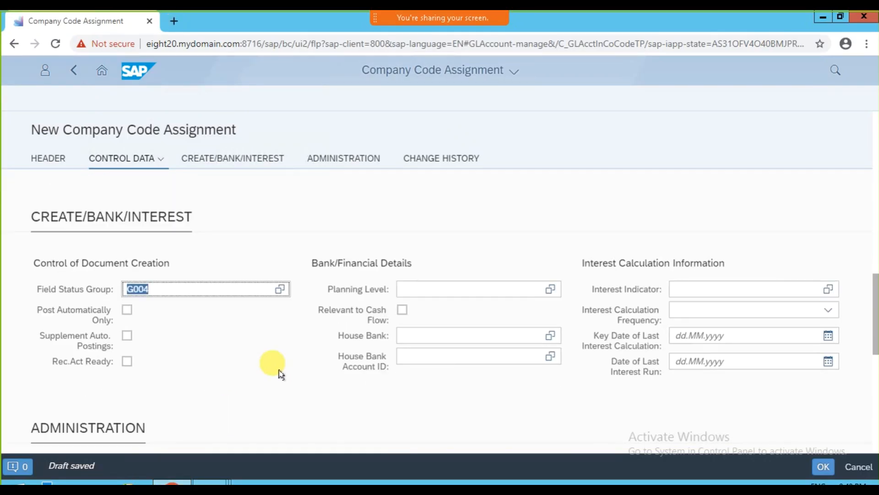
Step: Look through the remaining administration and change history sections and confirm the new company code assignment for account 6010
scroll(280, 373, down, 2)
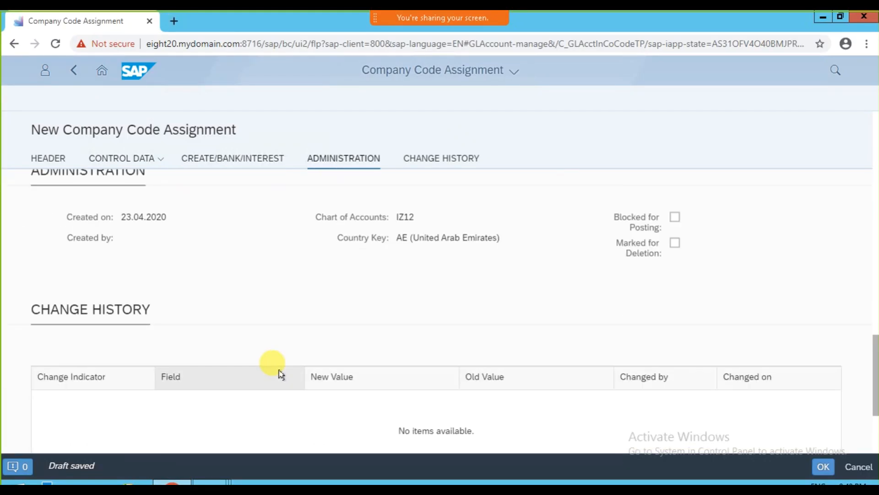
scroll(281, 373, down, 3)
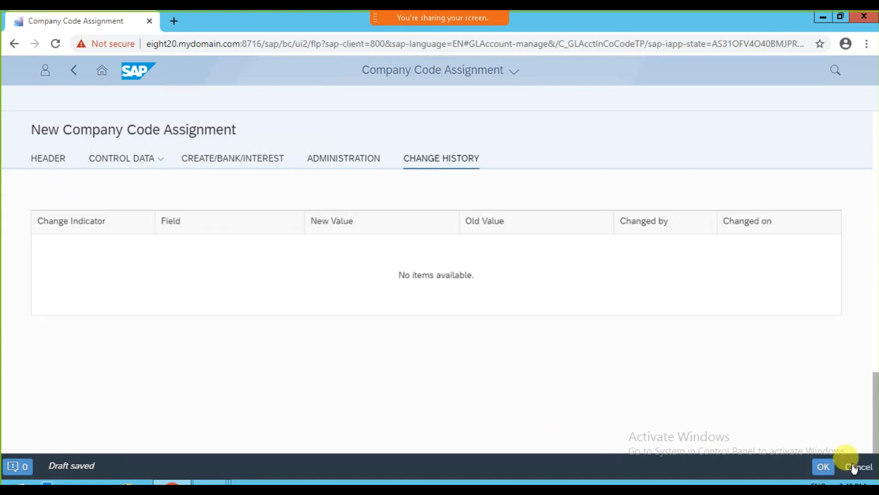
click(823, 467)
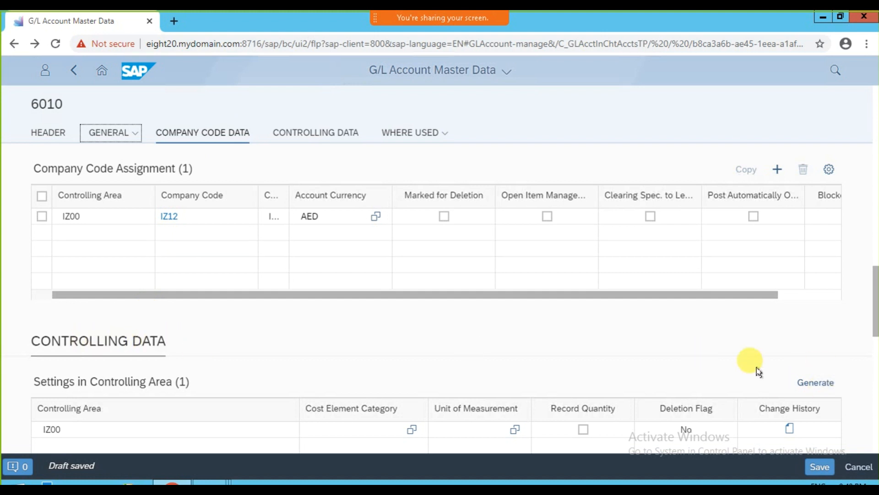
Step: Set the cost element category for controlling area IZ00 to 1, Primary costs/cost-reducing revenues, and save account 6010
scroll(759, 372, down, 2)
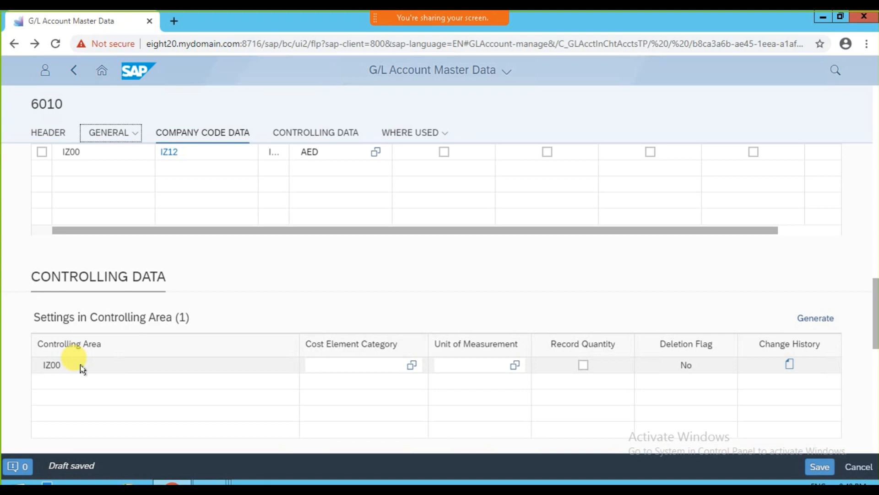
click(406, 369)
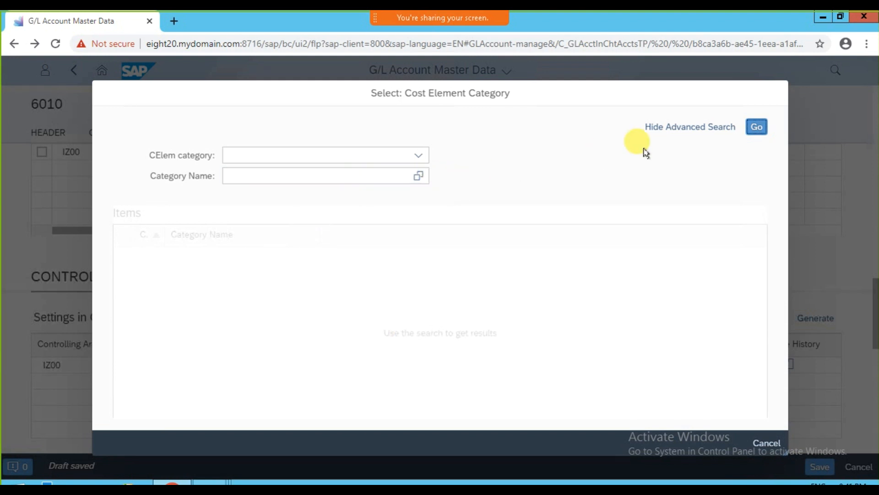
click(758, 127)
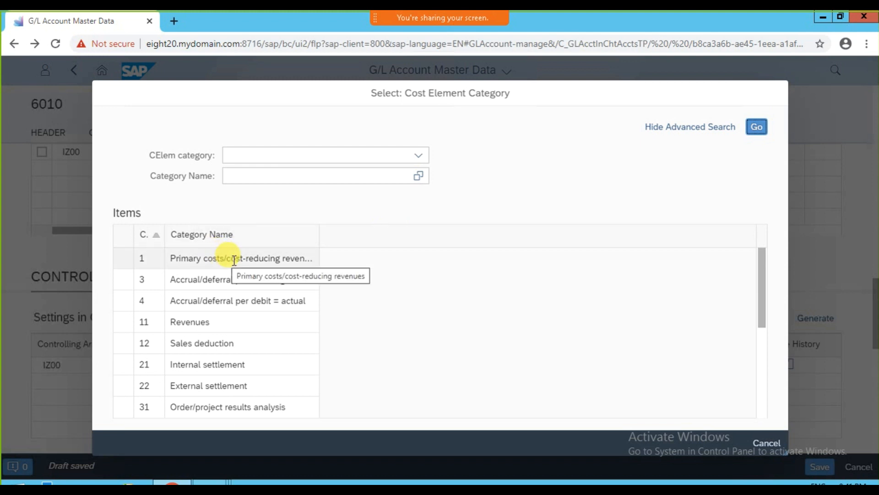
click(234, 259)
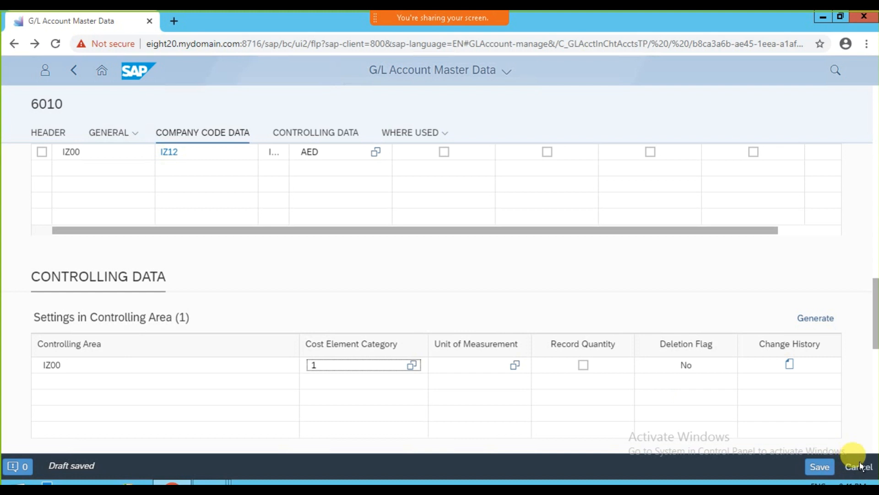
click(820, 468)
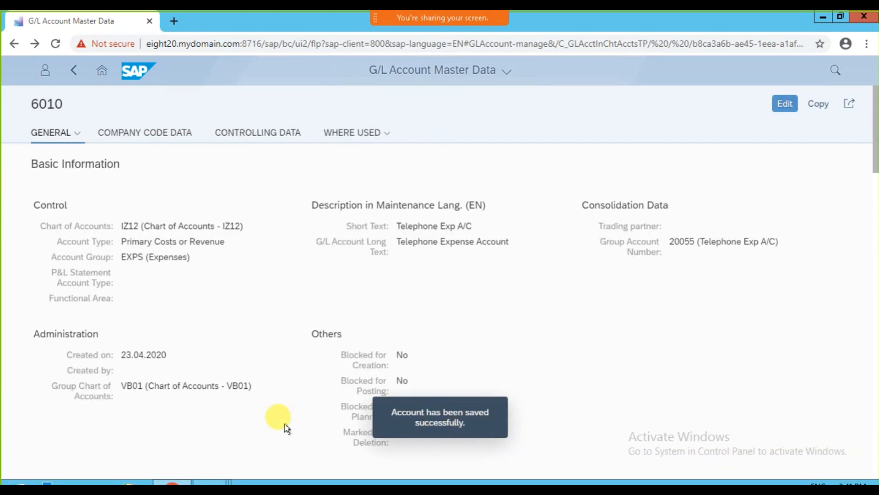
Step: Switch to SAP GUI, search the G/L accounts of chart of accounts IZ12 for Telephone Expense Account 6010, and close the list
mouse_move(210, 481)
click(230, 435)
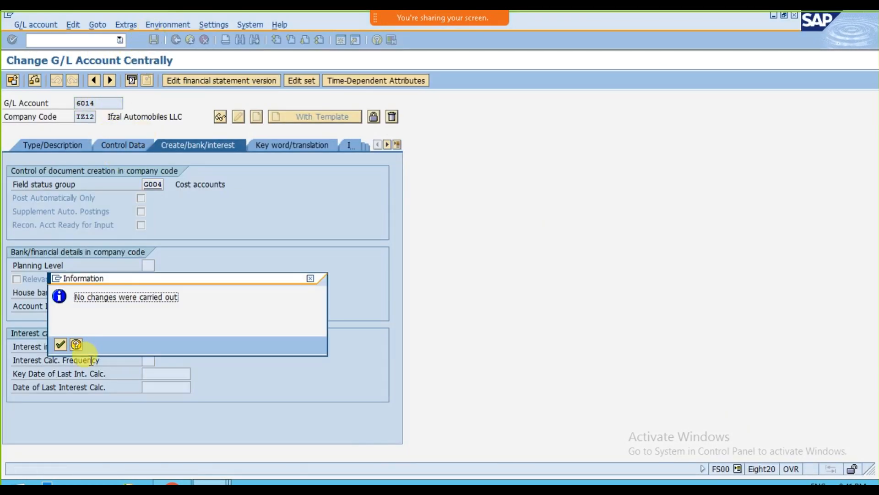
click(60, 345)
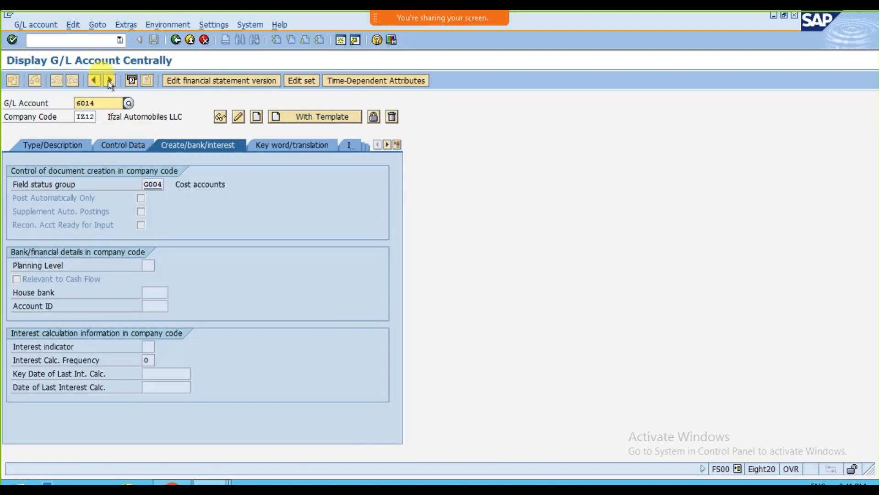
click(128, 103)
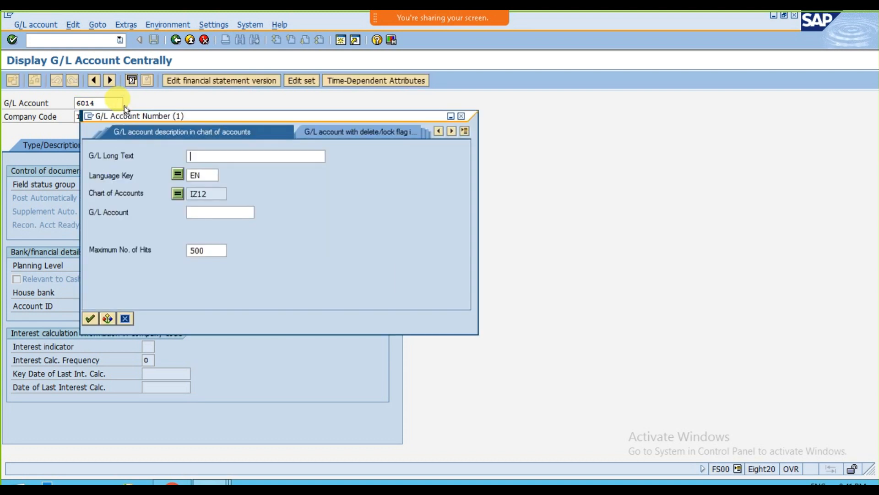
key(Return)
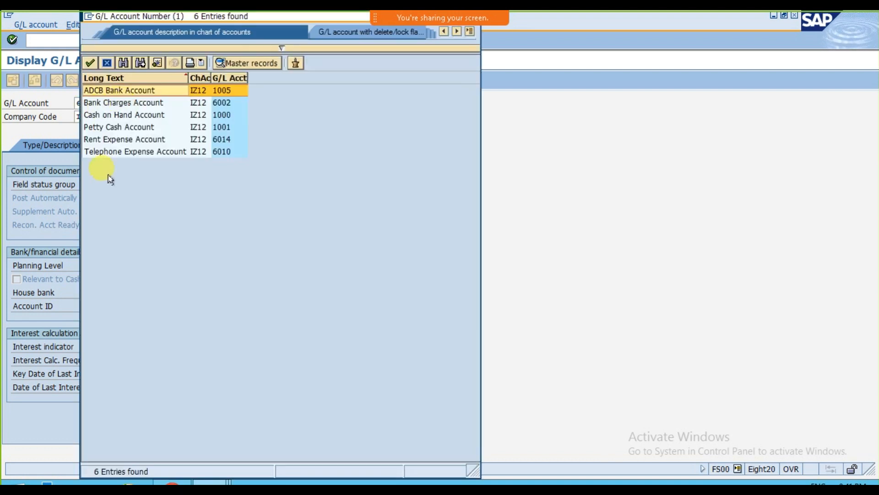
click(131, 152)
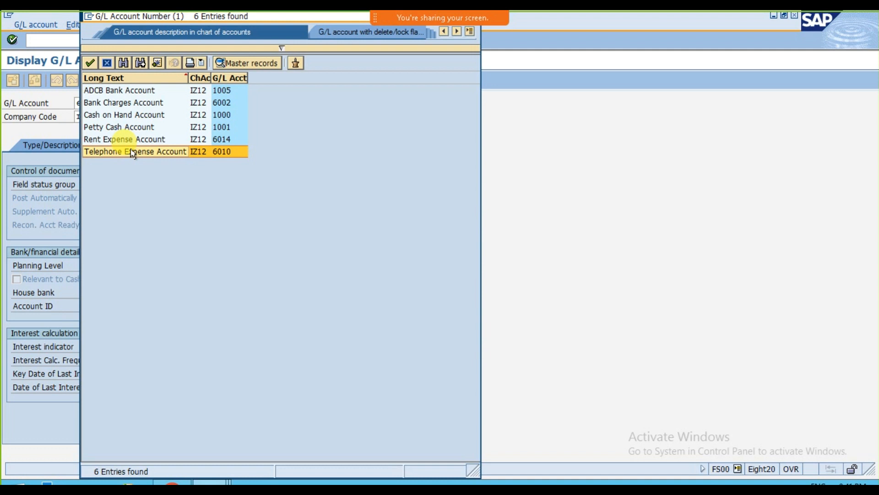
click(105, 64)
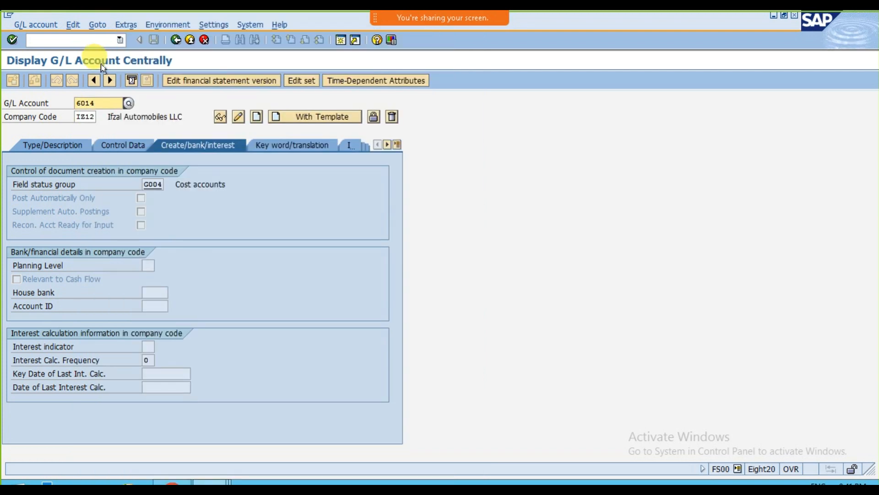